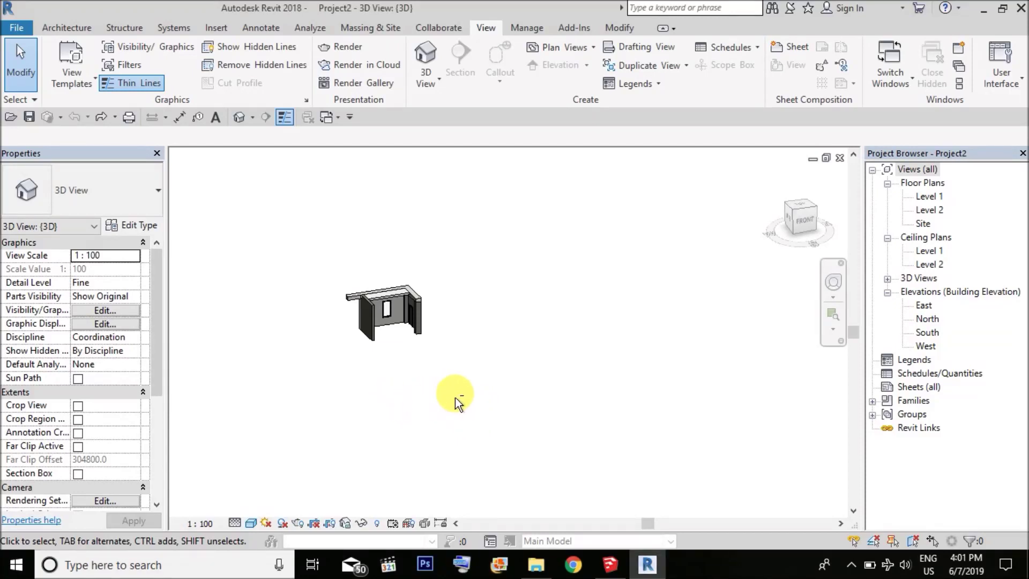
- Paint the roof beam's end face with Brick, Soldier Course using PT
scroll(404, 378, "up", 8)
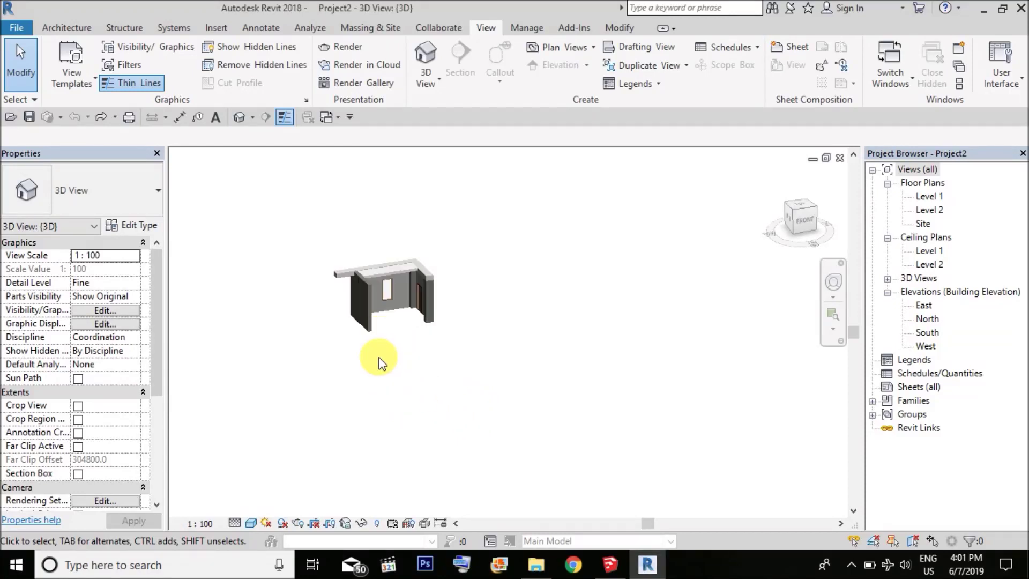
middle_click_drag(367, 394, 315, 361, "shift")
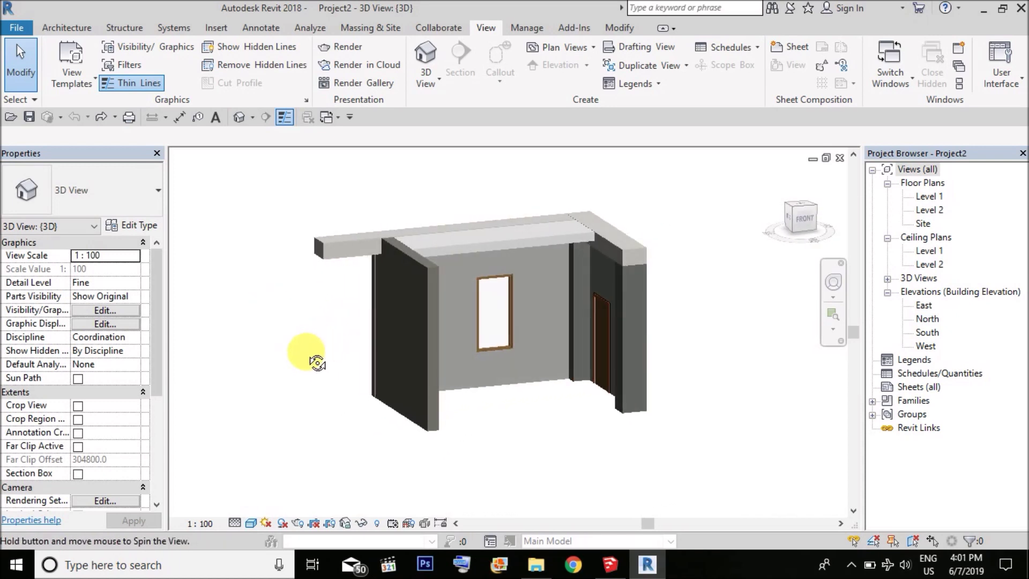
mouse_move(333, 322)
middle_mouse_down("shift")
mouse_move(356, 332)
mouse_move(367, 310)
mouse_move(426, 308)
mouse_move(351, 342)
mouse_move(379, 408)
mouse_move(340, 351)
middle_mouse_up("shift")
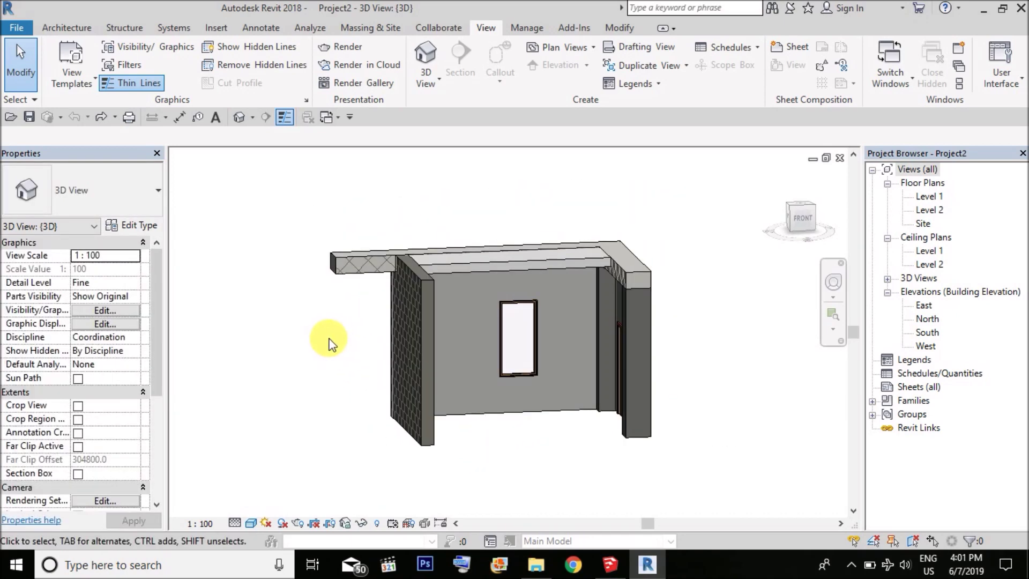
key("p")
key("t")
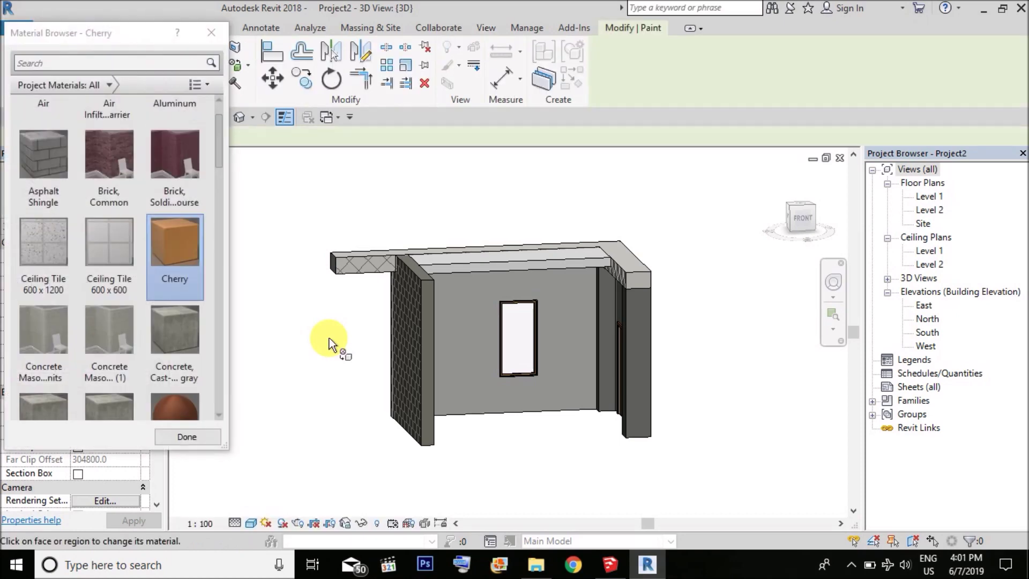
left_click(173, 162)
middle_click_drag(173, 162, 282, 305, "shift")
scroll(310, 299, "up", 4)
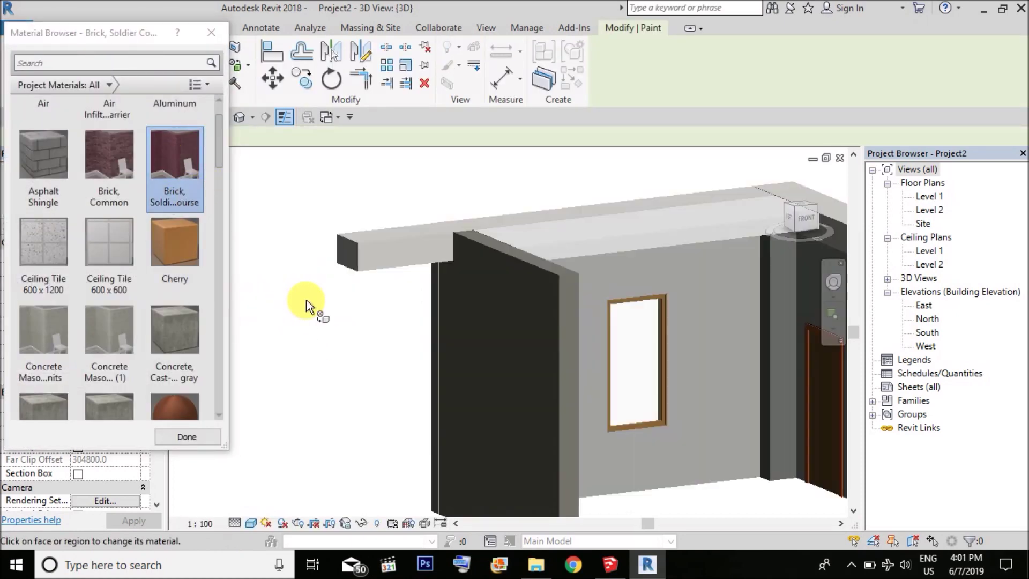
left_click(386, 254)
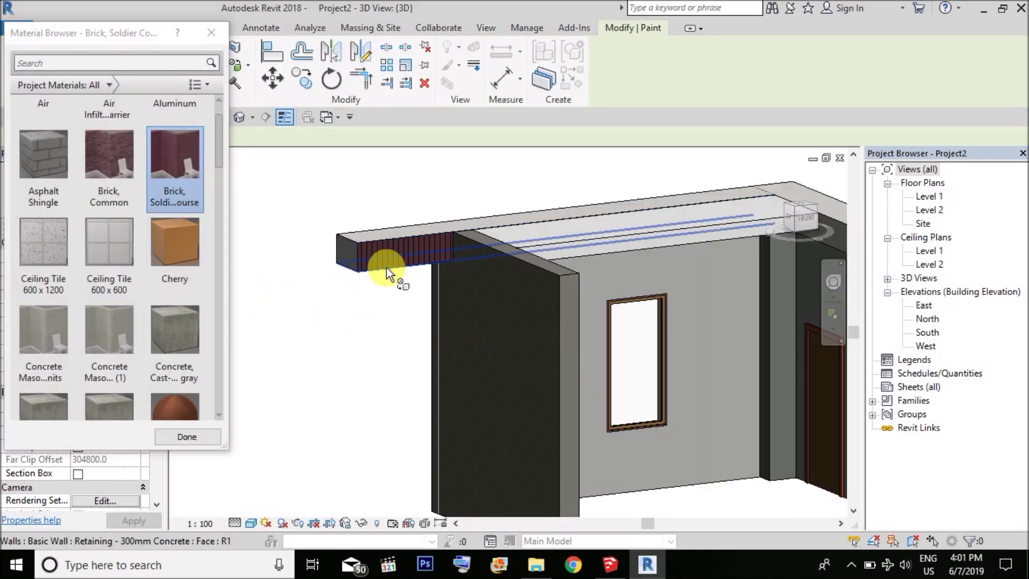
scroll(386, 268, "down", 4)
scroll(348, 301, "up", 2)
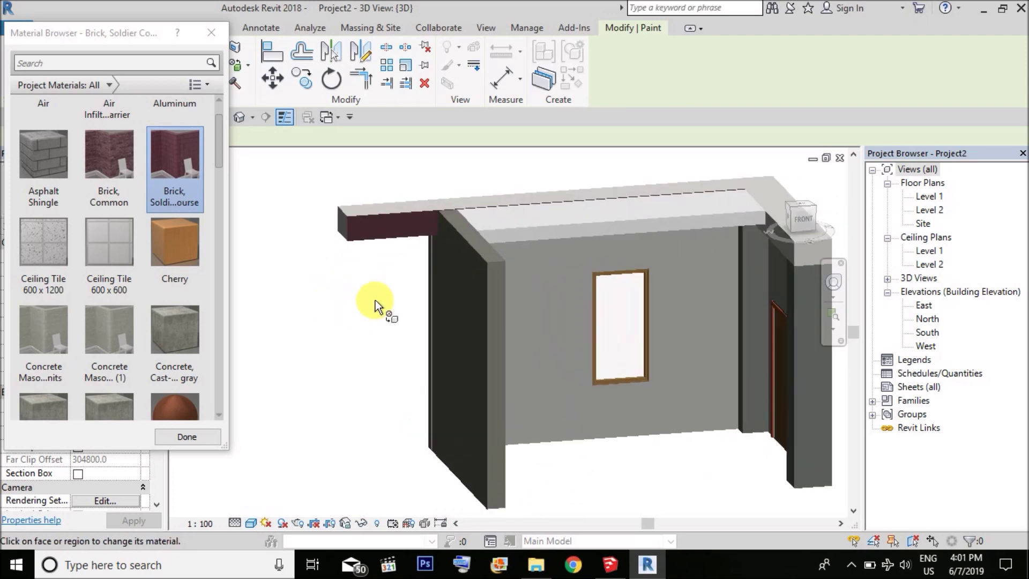
- Close the Material Browser to end painting, then select the roof floor slab
left_click(485, 28)
left_click(738, 53)
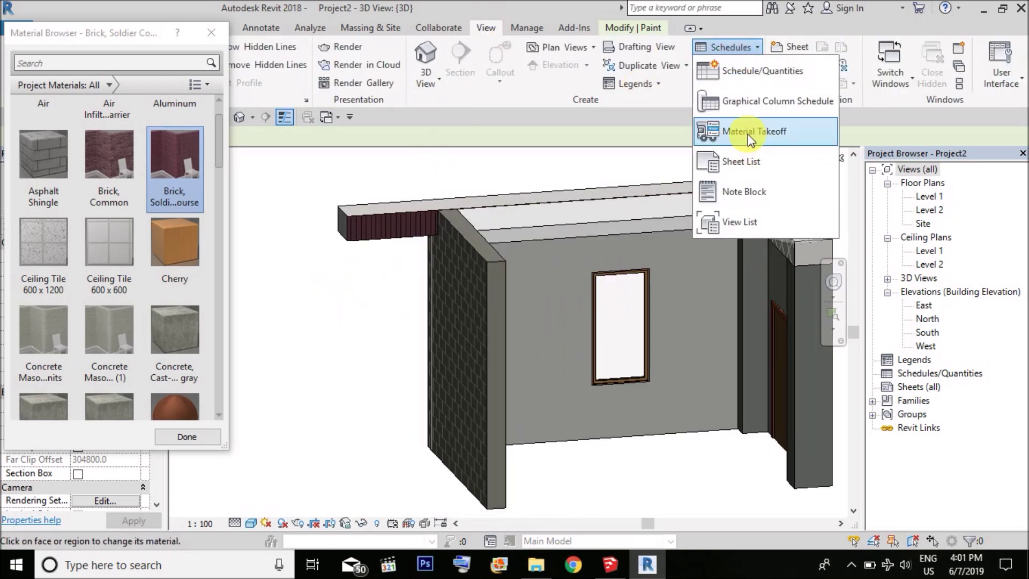
scroll(378, 346, "down", 1)
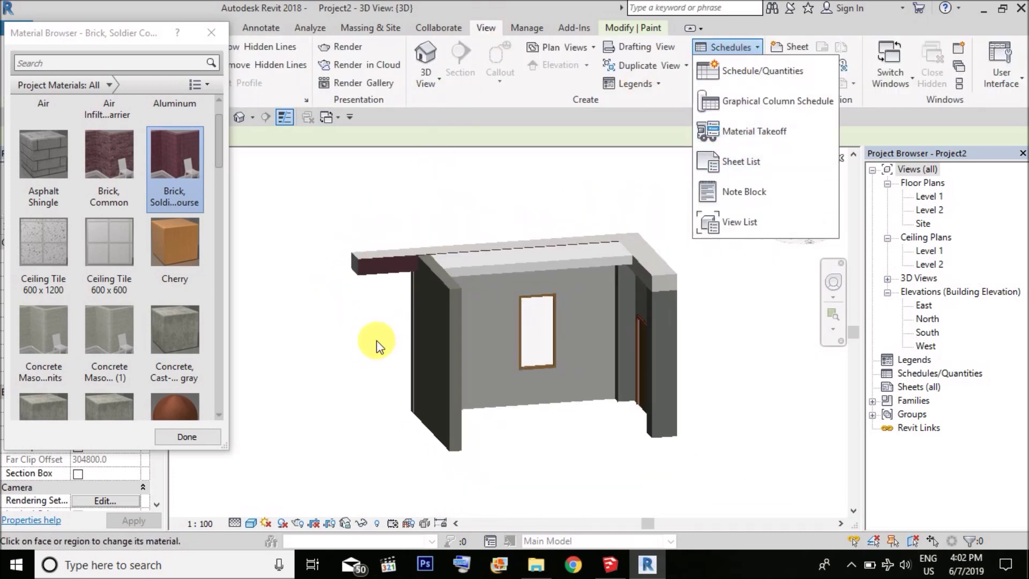
scroll(396, 333, "up", 1)
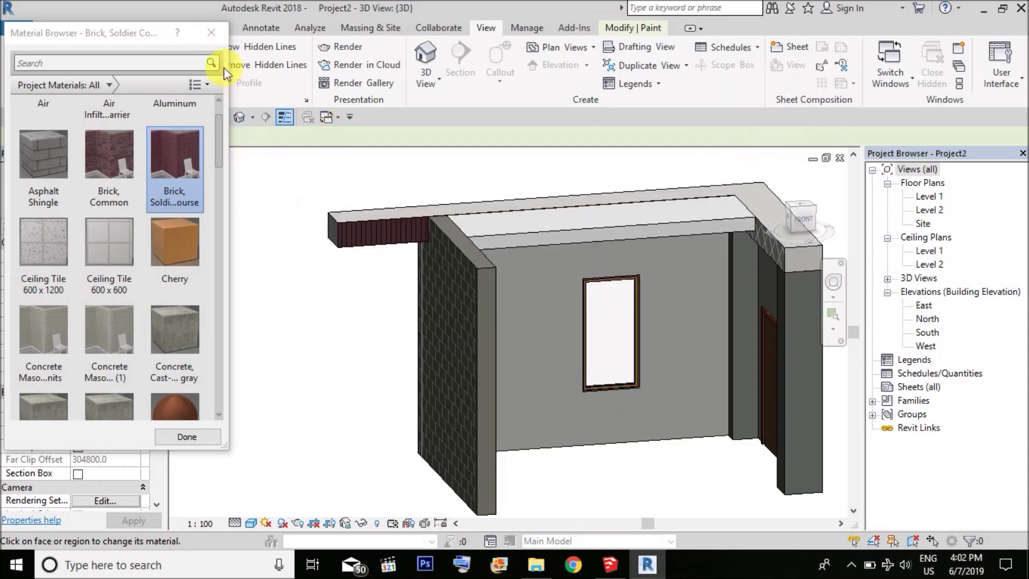
left_click(211, 32)
mouse_move(326, 231)
middle_mouse_down("shift")
mouse_move(395, 268)
mouse_move(379, 251)
middle_mouse_up("shift")
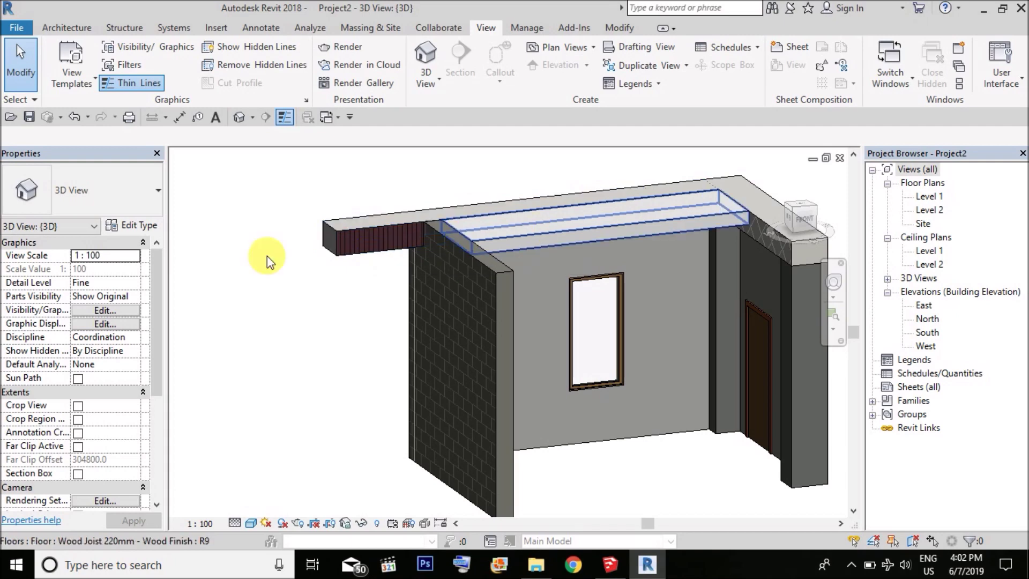
scroll(589, 253, "up", 2)
scroll(610, 237, "down", 3)
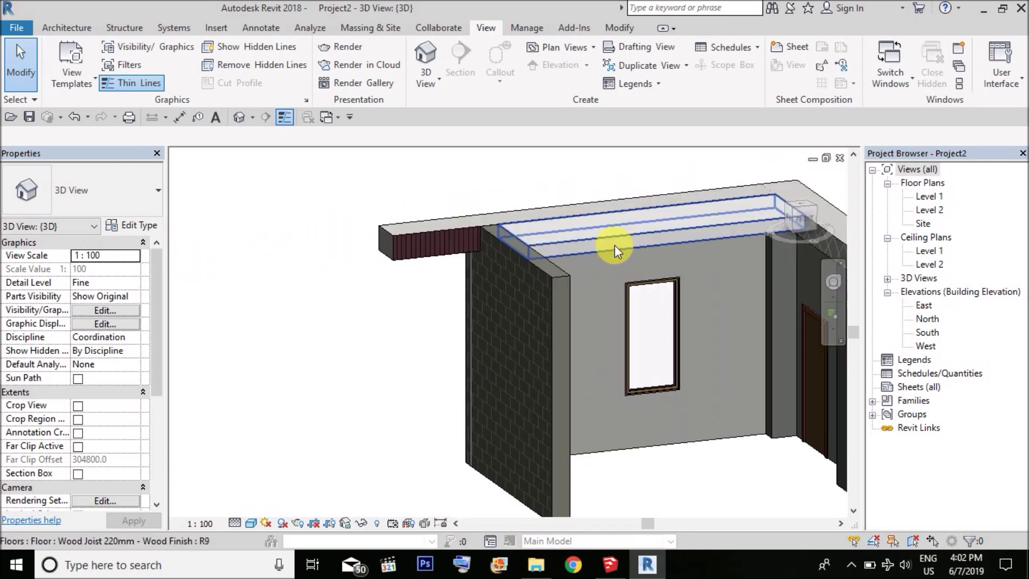
left_click(615, 246)
- Temporarily hide the roof floor slab, then bring it back with an undo
scroll(622, 249, "up", 3)
key("h")
key("h")
scroll(617, 245, "down", 2)
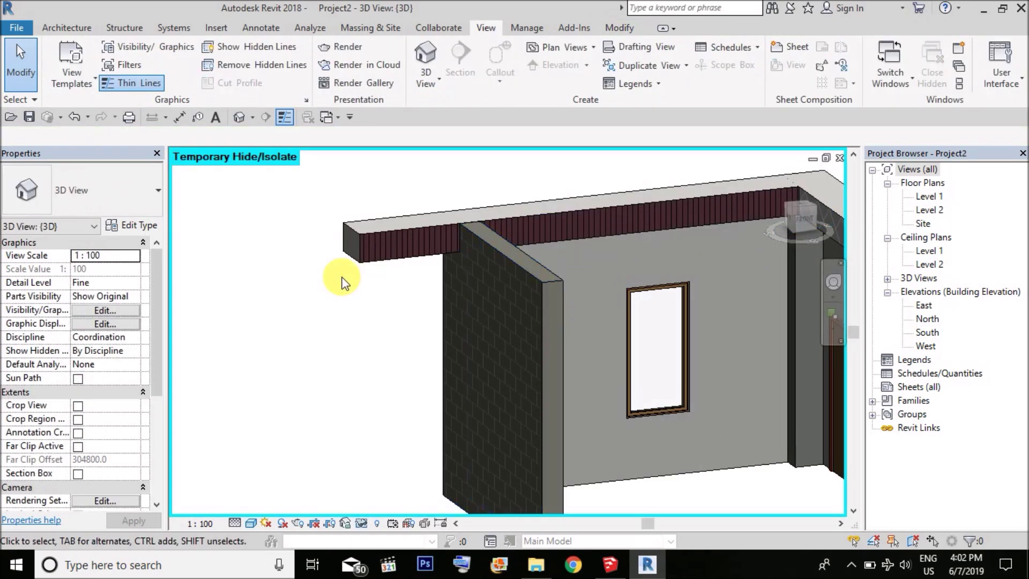
scroll(342, 276, "up", 2)
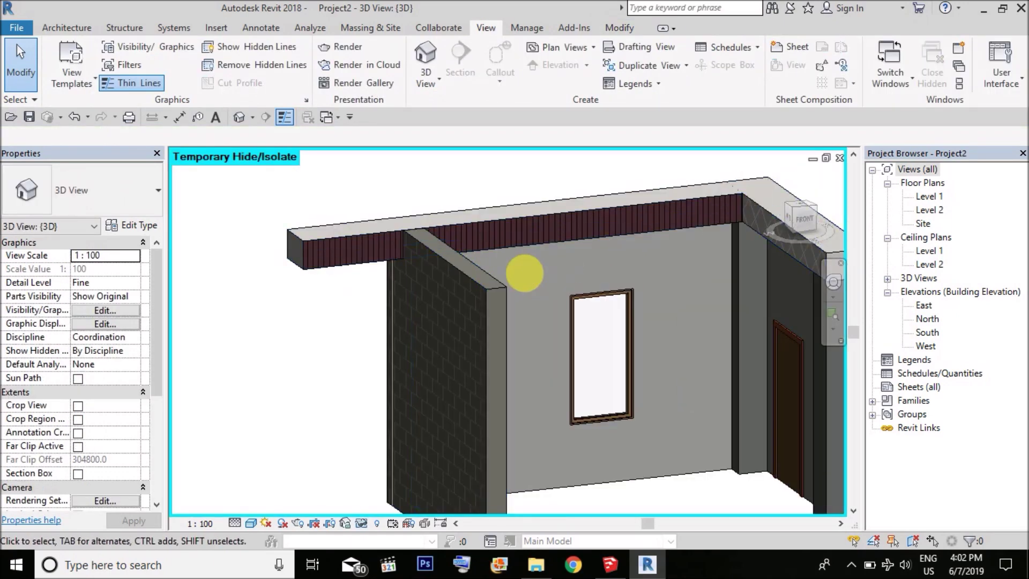
key("ctrl+z")
scroll(482, 300, "down", 2)
scroll(429, 308, "up", 2)
scroll(416, 298, "down", 2)
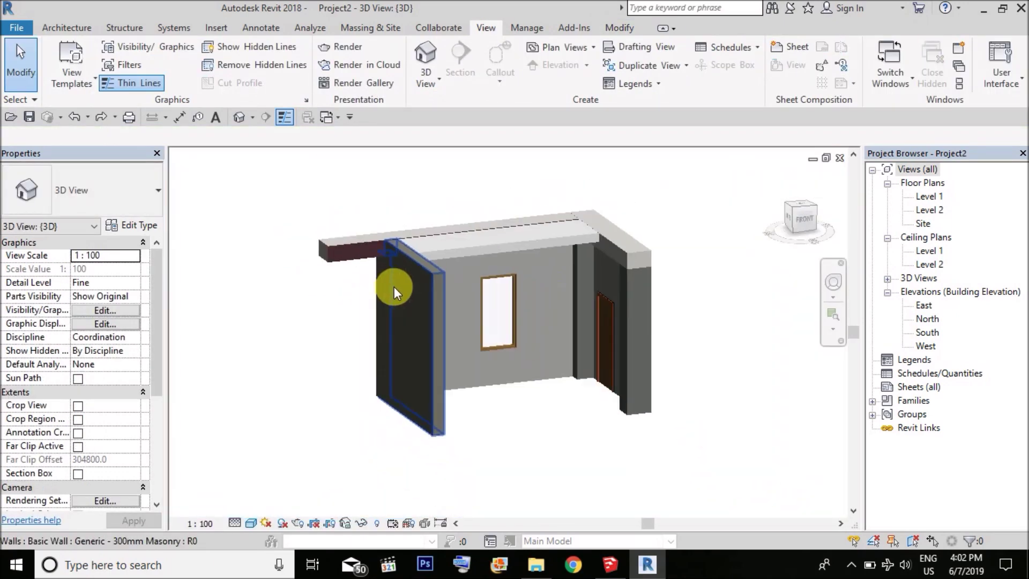
- Turn on the view's section box and lower its top below the roof
left_click(78, 475)
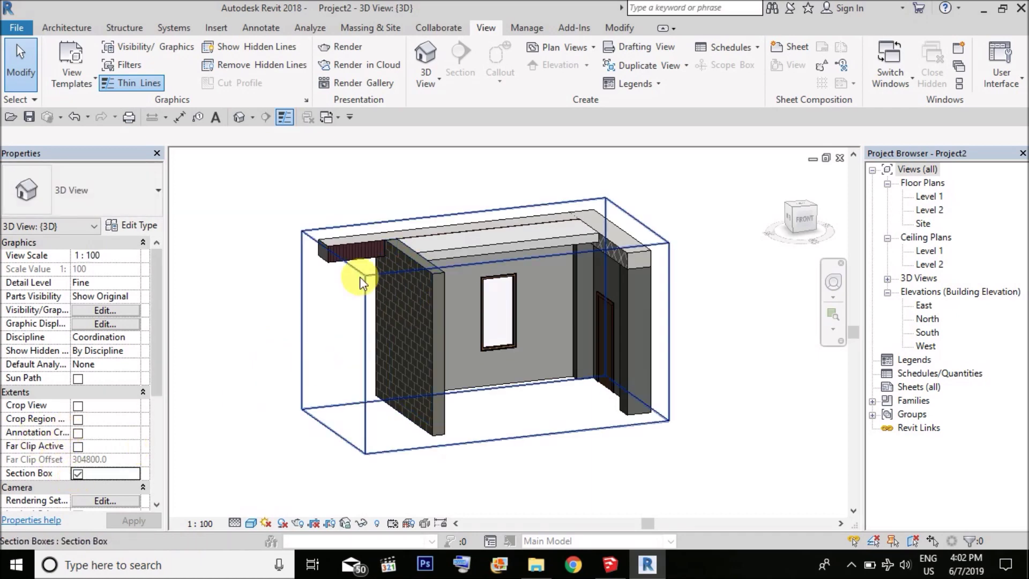
left_click(442, 250)
left_click_drag(484, 235, 475, 288)
middle_click_drag(475, 287, 586, 225, "shift")
scroll(579, 271, "up", 5)
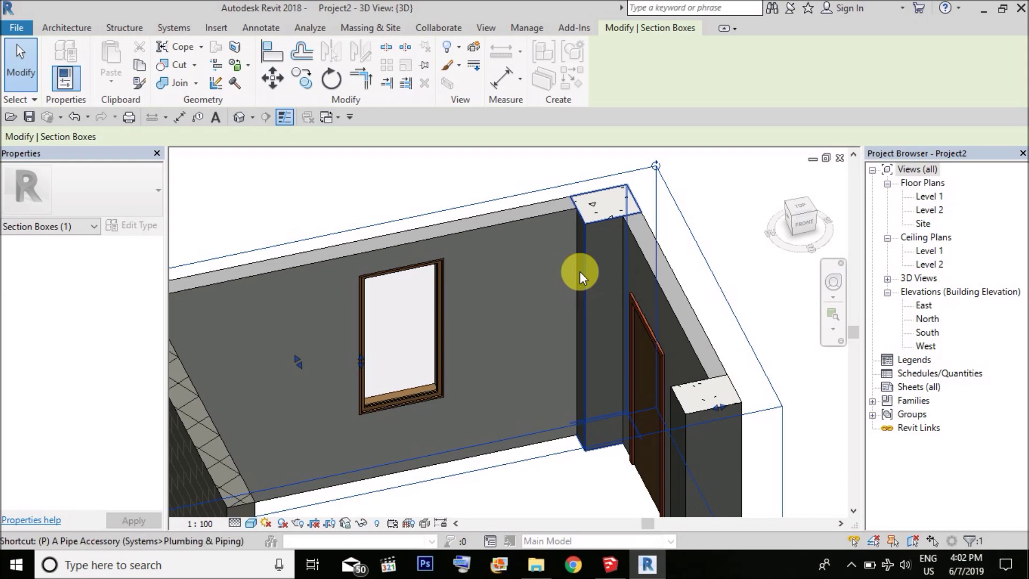
- Paint the corner column's face with Brick, Soldier Course
key("p")
key("t")
scroll(595, 243, "up", 2)
left_click(599, 239)
scroll(685, 198, "down", 3)
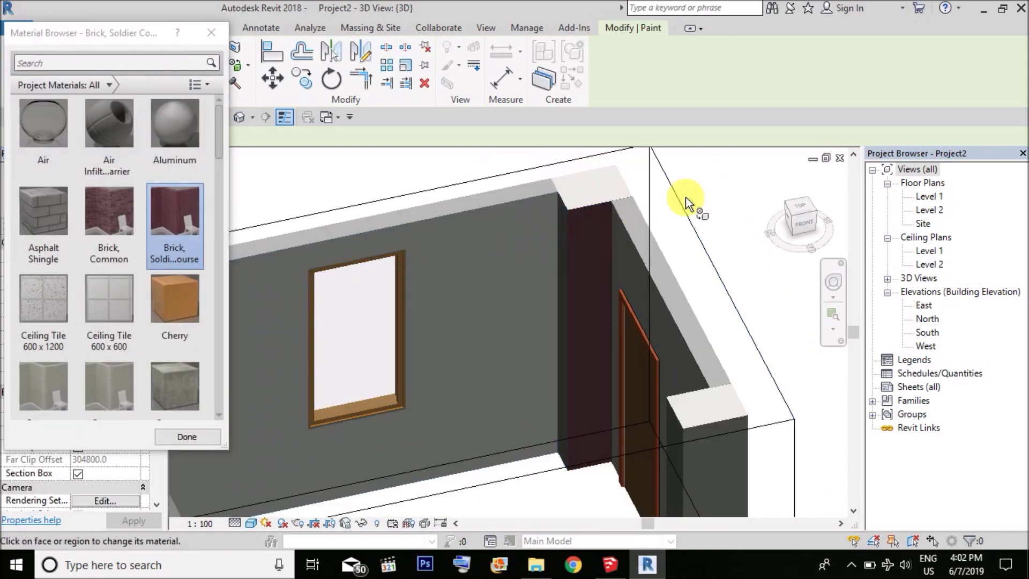
scroll(621, 231, "up", 3)
key("Escape")
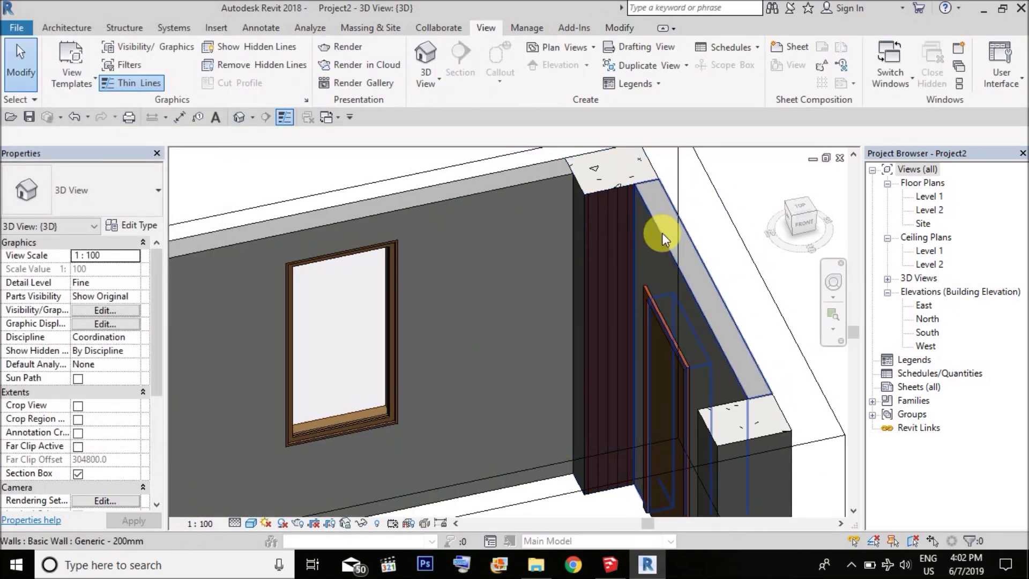
- Temporarily hide the wall beside the column, then restore it with HR
left_click(661, 232)
key("h")
key("h")
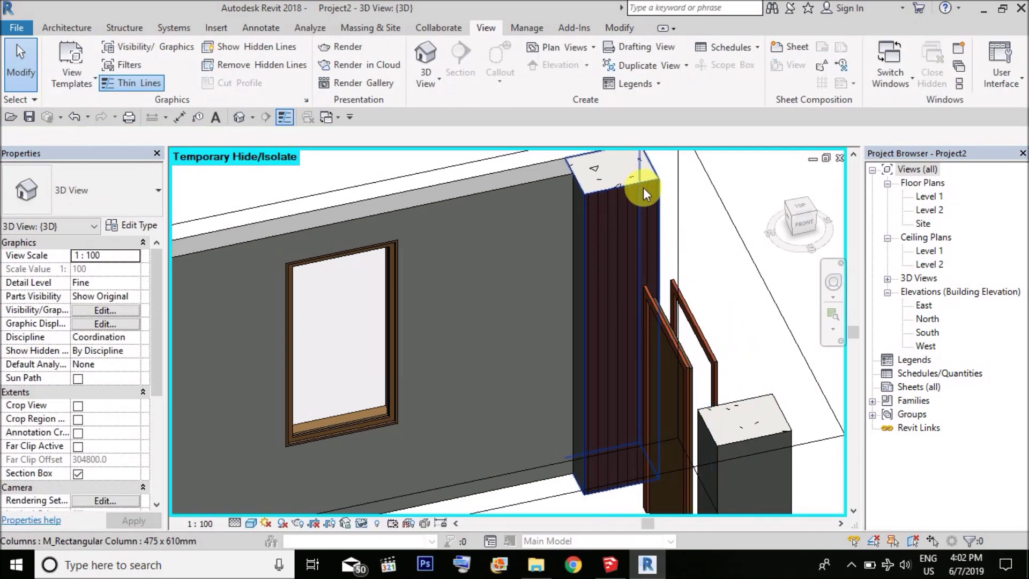
key("h")
key("r")
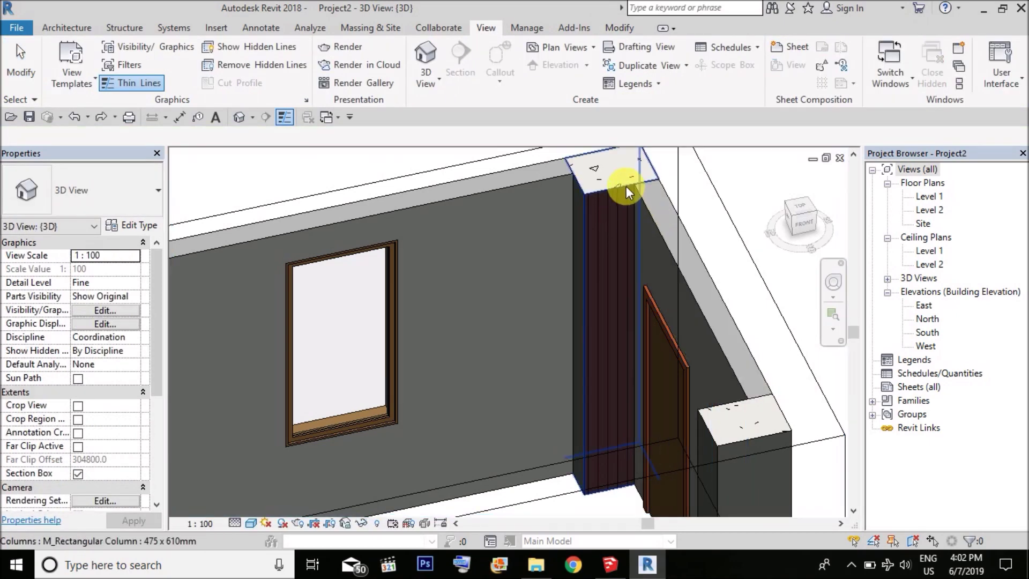
scroll(647, 178, "down", 5)
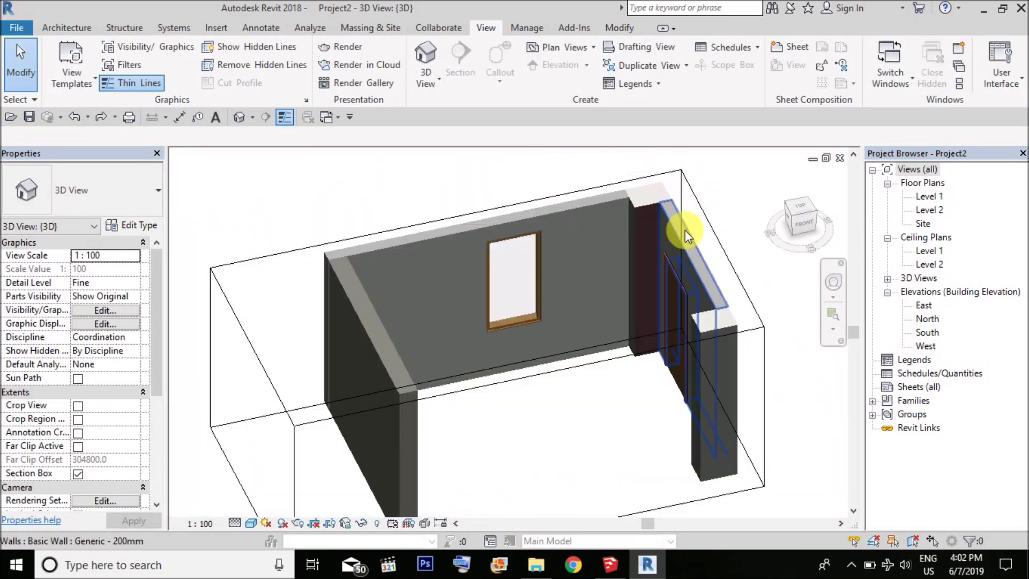
middle_click_drag(685, 230, 574, 288, "shift")
scroll(534, 256, "up", 5)
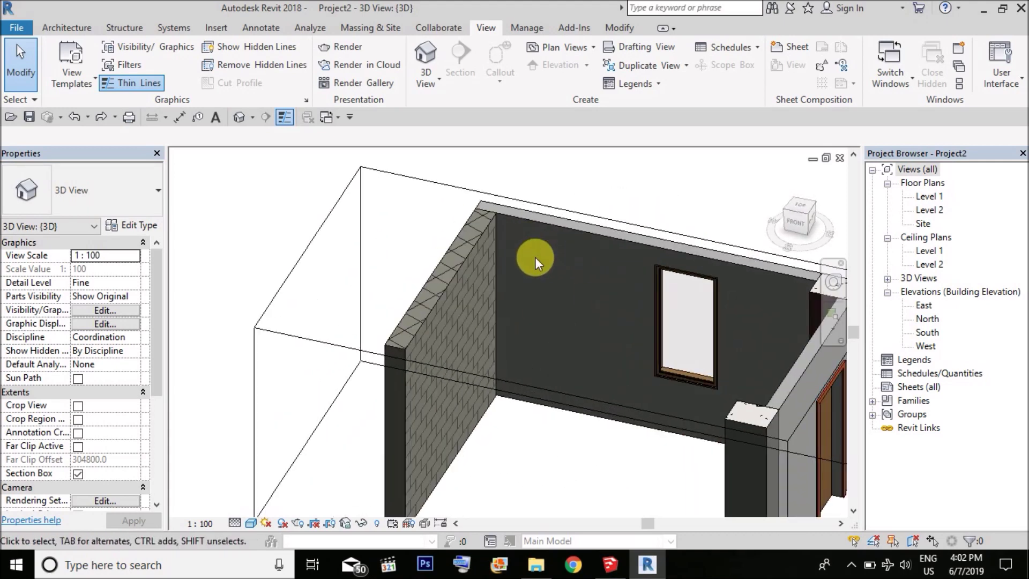
- Paint the back wall's face with Brick, Soldier Course
key("t")
scroll(532, 224, "up", 1)
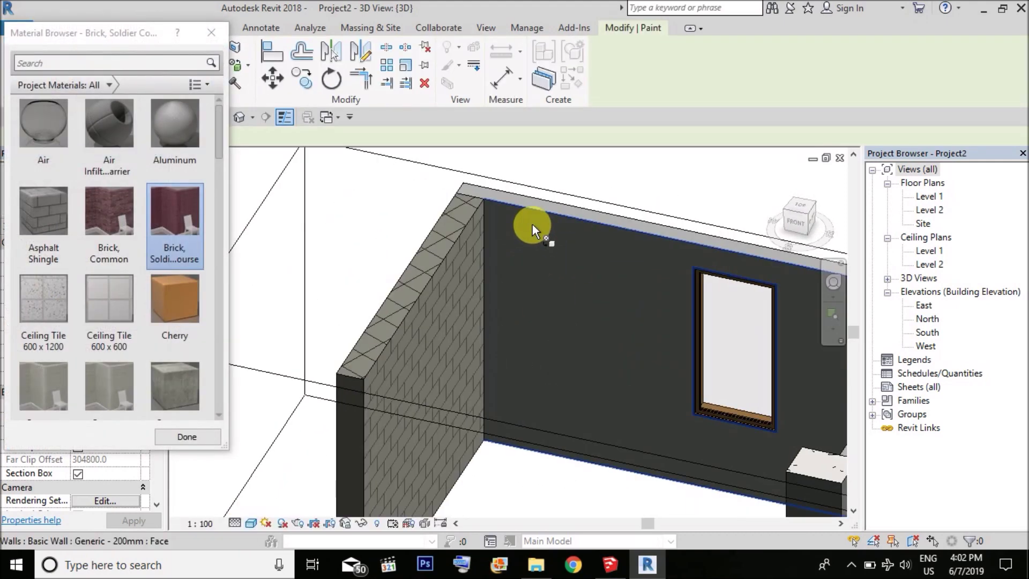
left_click(532, 224)
key("Escape")
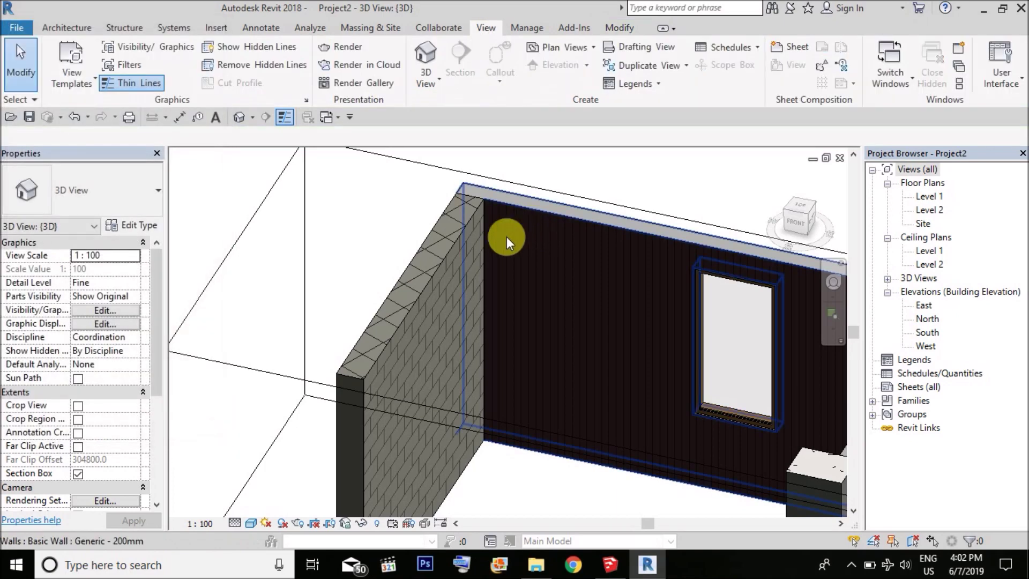
- Temporarily hide and restore the masonry side wall, then undo the section box
left_click(439, 262)
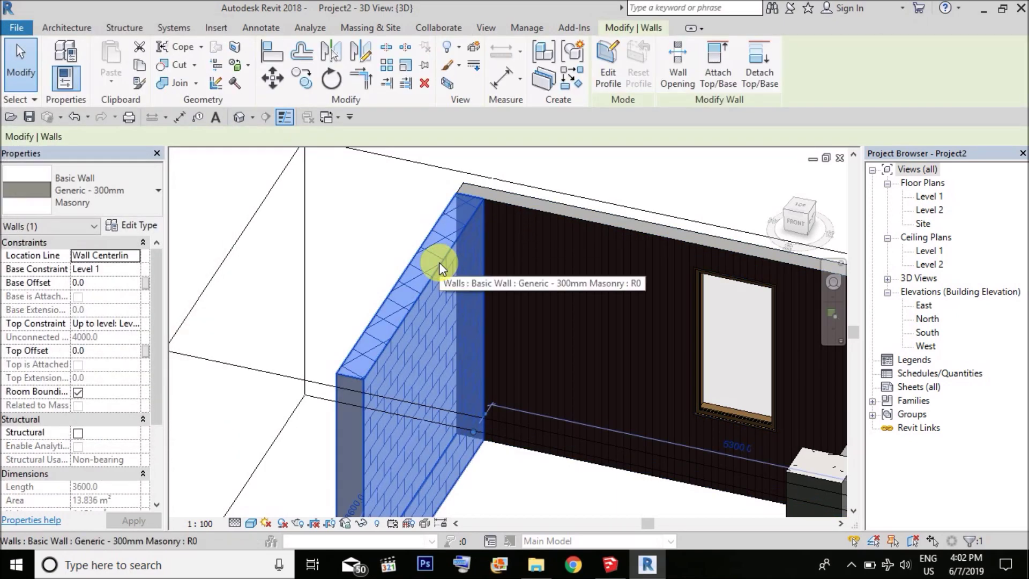
key("h")
key("h")
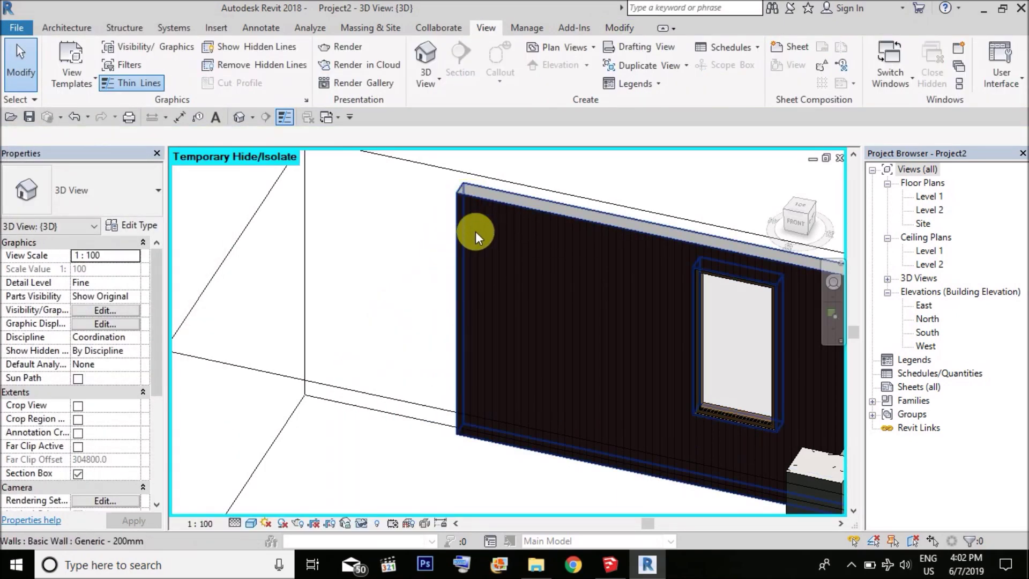
key("h")
key("r")
middle_click_drag(415, 269, 384, 241, "shift")
scroll(383, 241, "down", 2)
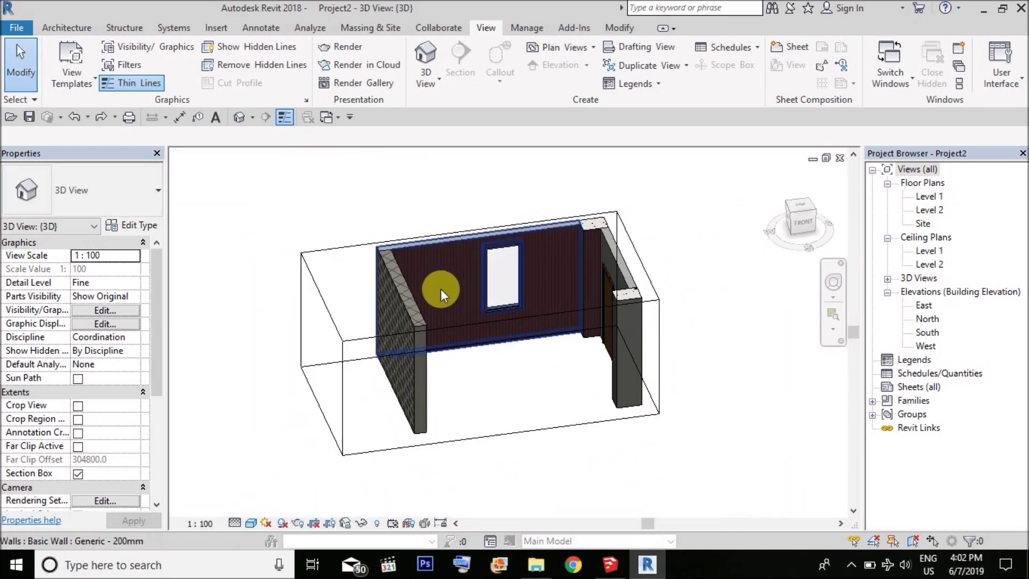
scroll(441, 291, "up", 4)
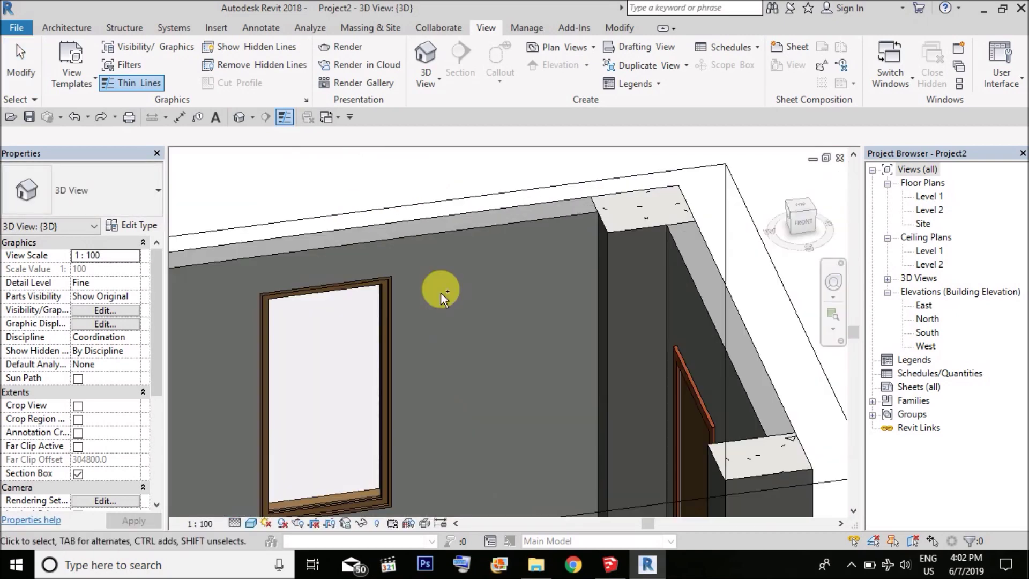
key("ctrl+z")
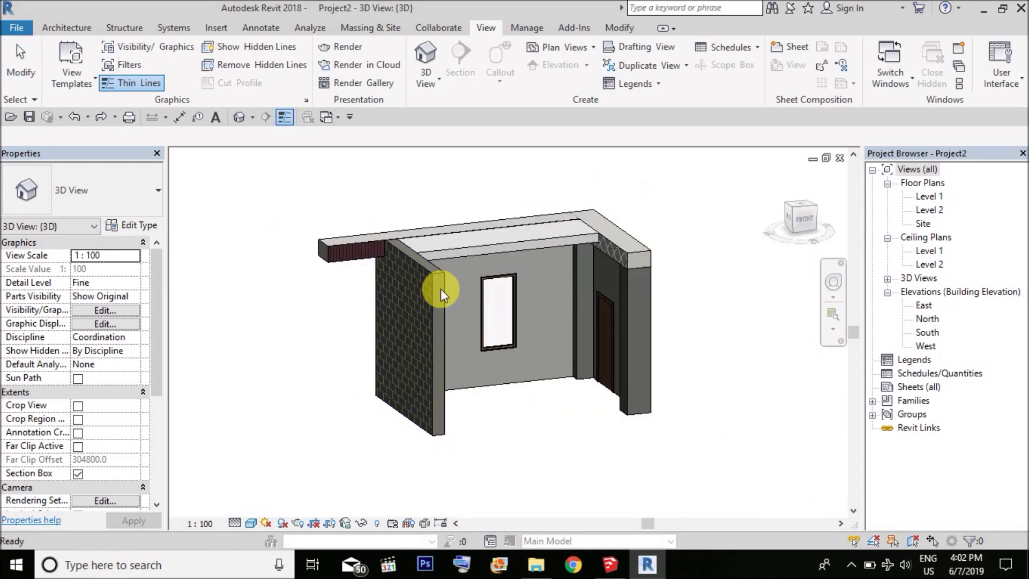
- Orbit the 3D view around the whole house to a near-front angle
scroll(440, 293, "up", 3)
scroll(298, 252, "down", 3)
middle_click_drag(298, 253, 373, 423, "shift")
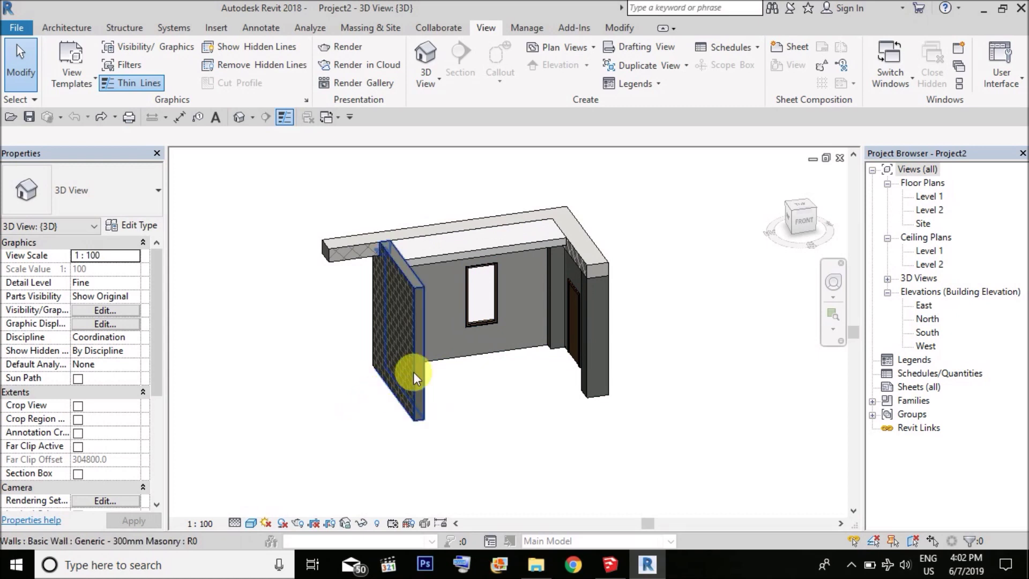
middle_click_drag(477, 398, 535, 371, "shift")
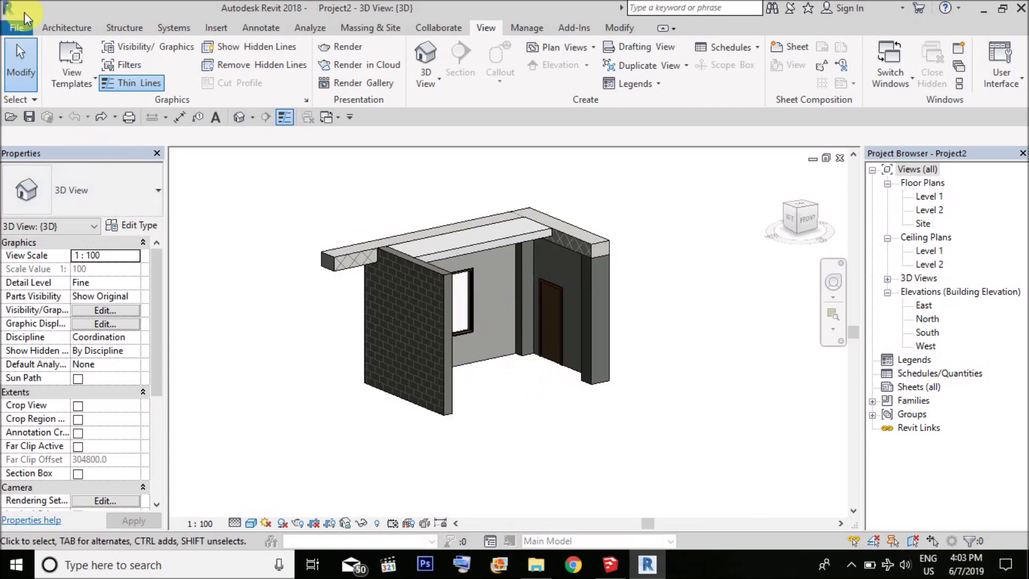
- Export the 3D view as an AutoCAD 2007 DWG to the Desktop, without external references
left_click(17, 28)
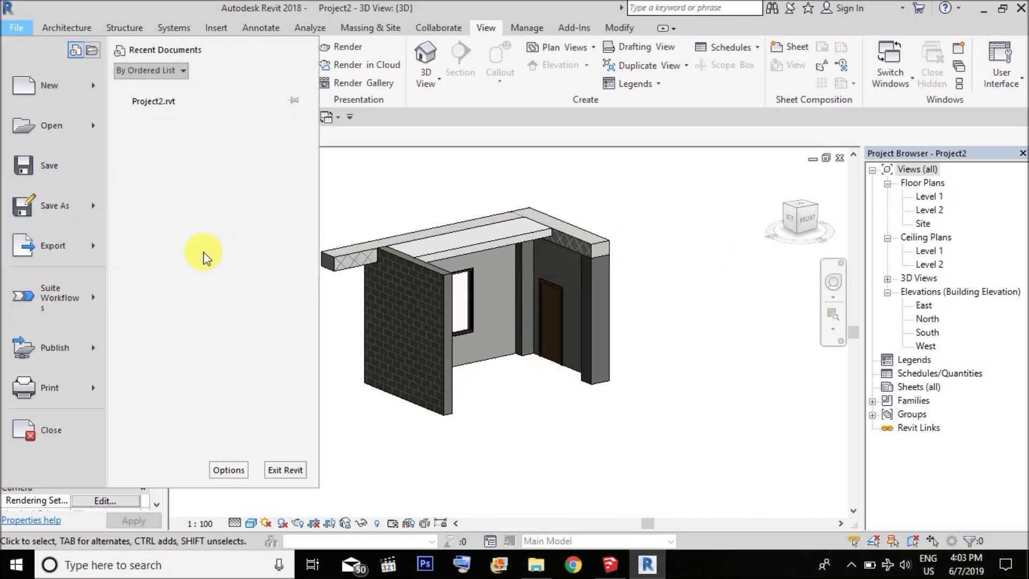
mouse_move(101, 249)
mouse_move(161, 102)
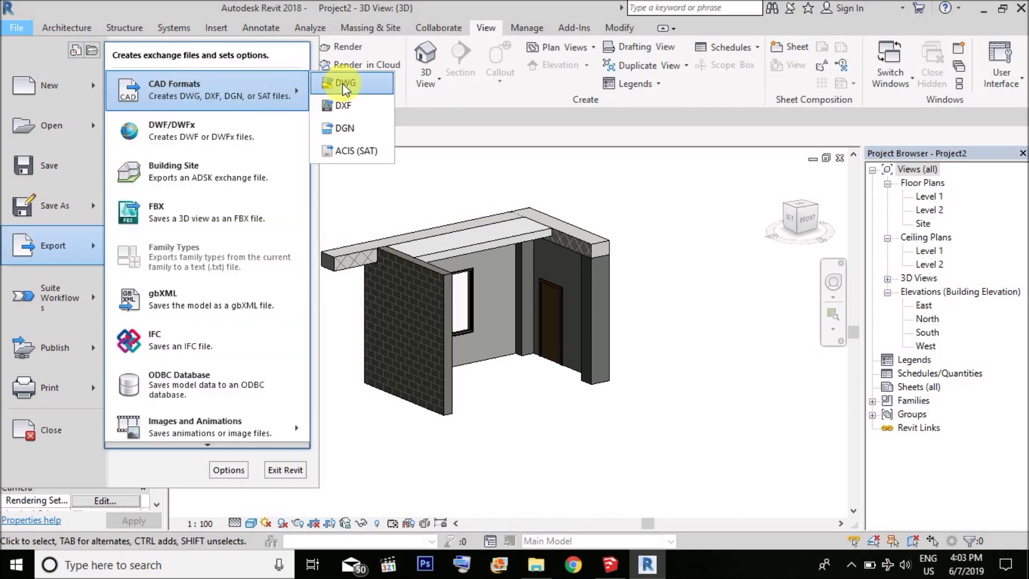
left_click(342, 82)
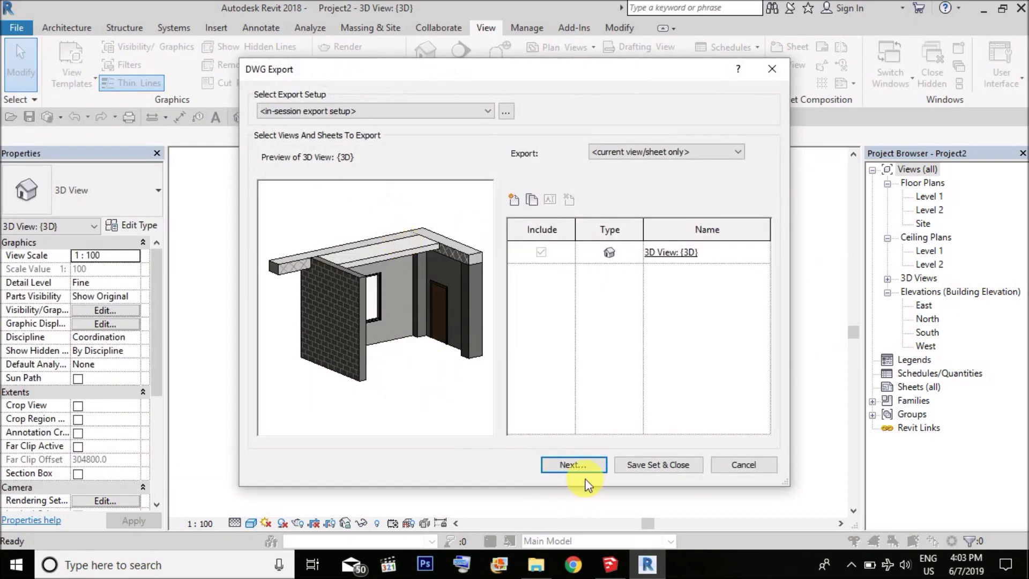
left_click(587, 464)
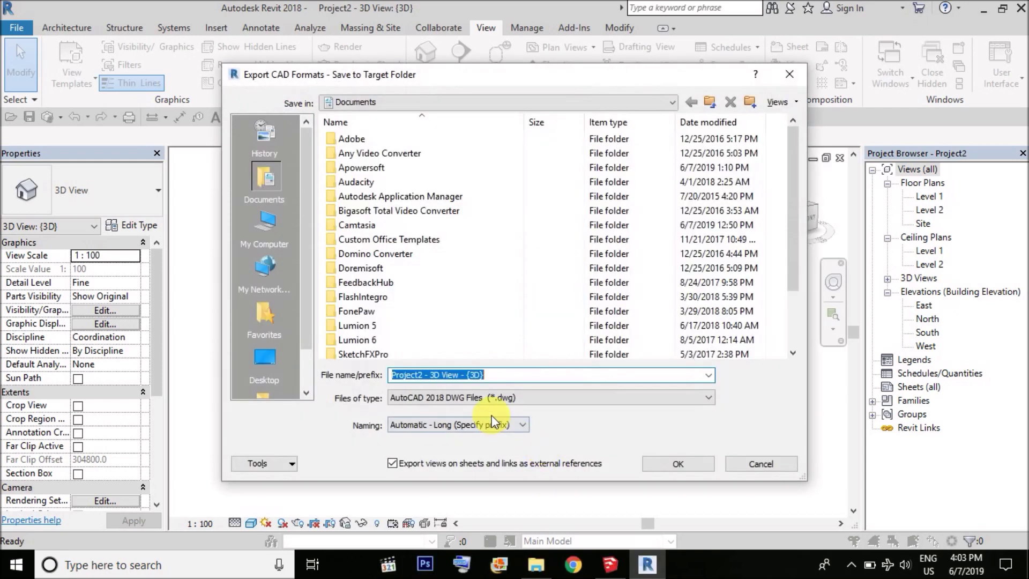
left_click(264, 357)
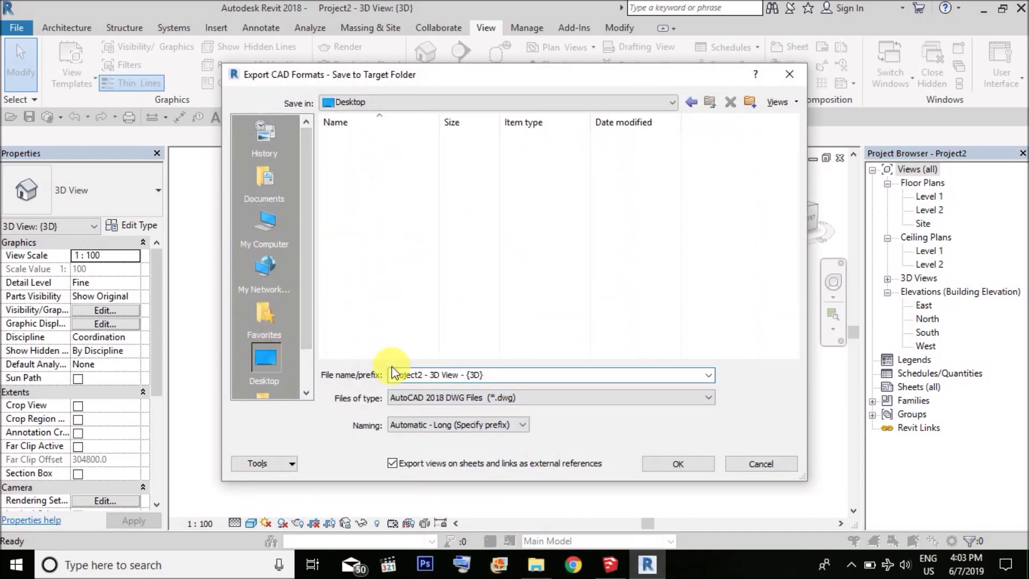
left_click(415, 464)
left_click(441, 397)
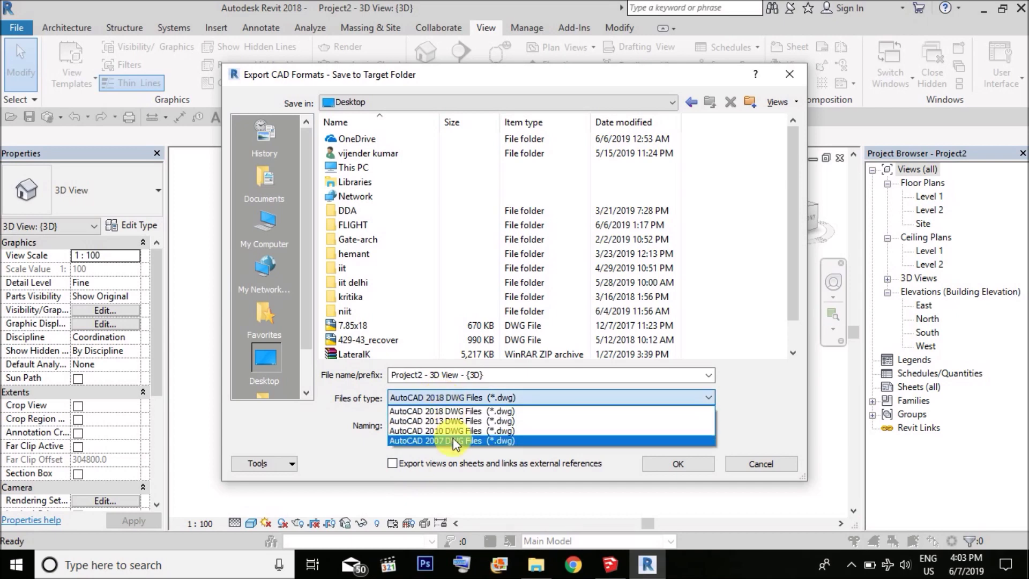
left_click(453, 440)
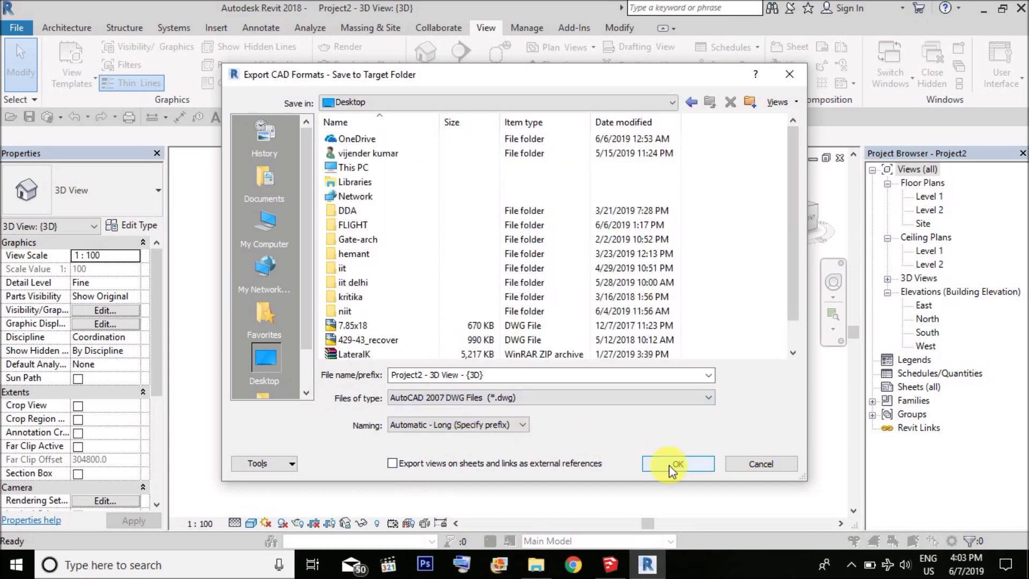
left_click(509, 398)
left_click(481, 442)
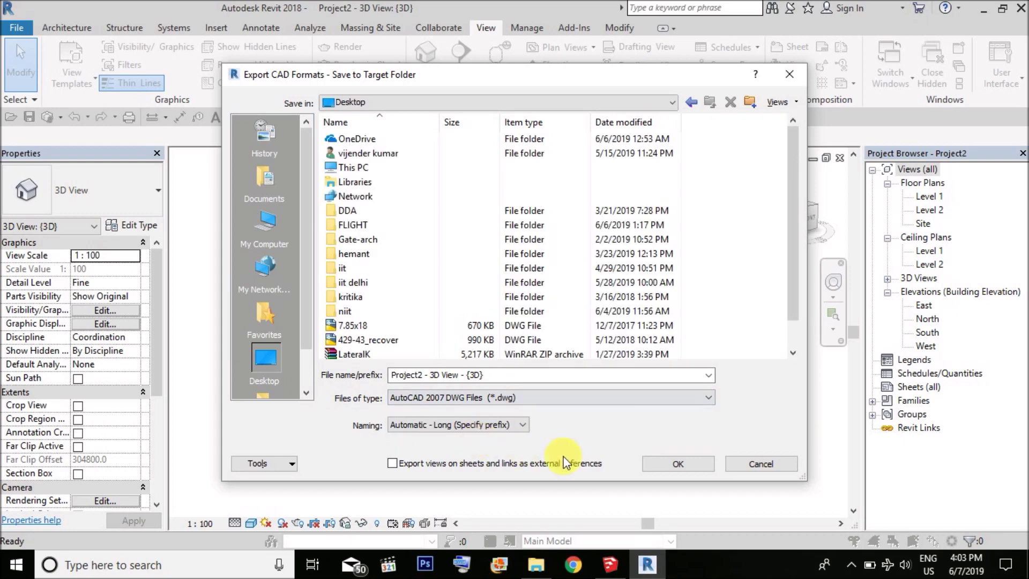
left_click(671, 465)
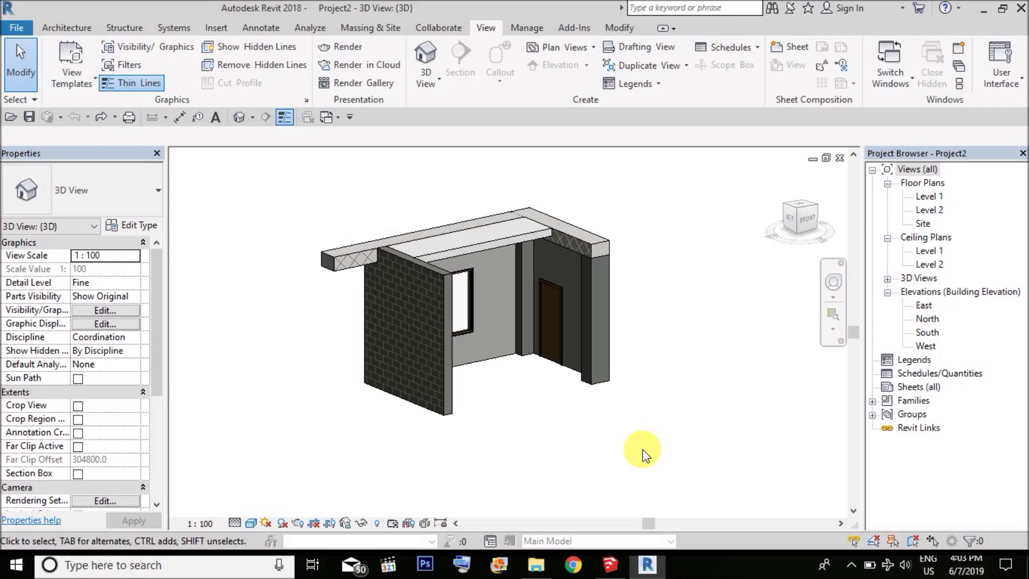
- Switch to SketchUp and delete the default person figure
key("super+d")
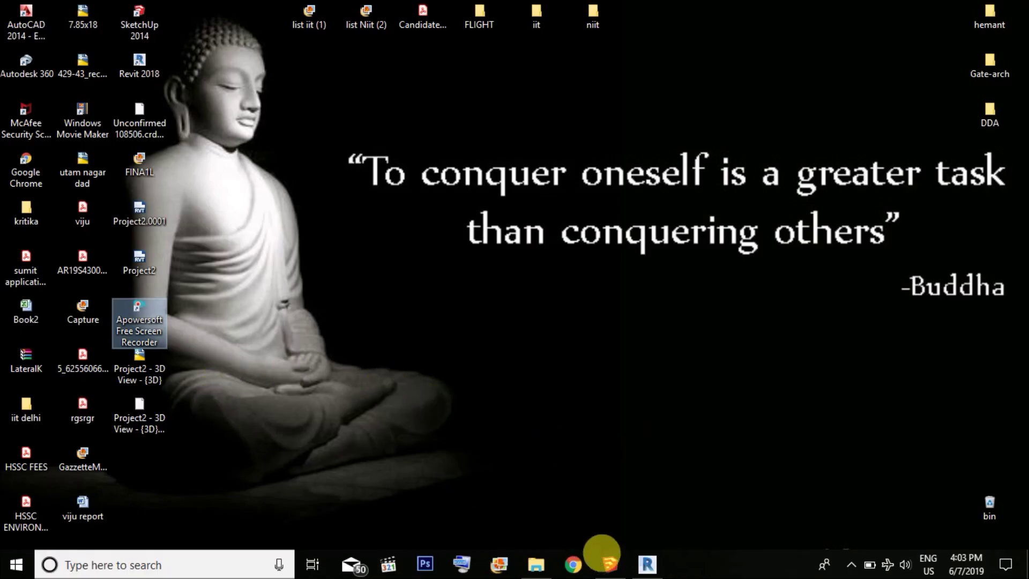
left_click(601, 559)
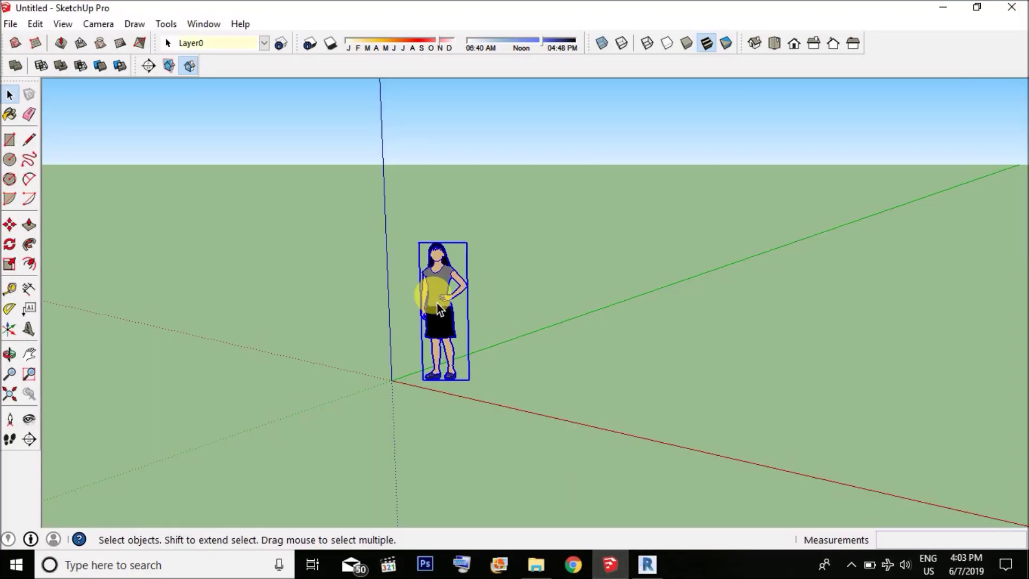
key("Delete")
- Import the 'Project2 - 3D View - {3D}' DWG with millimetre options
left_click(10, 24)
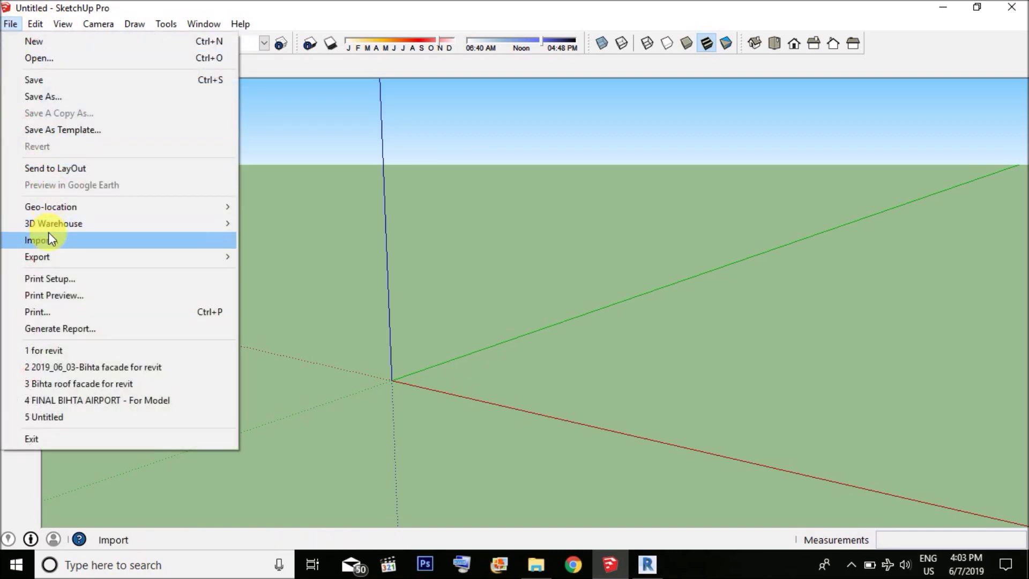
left_click(48, 237)
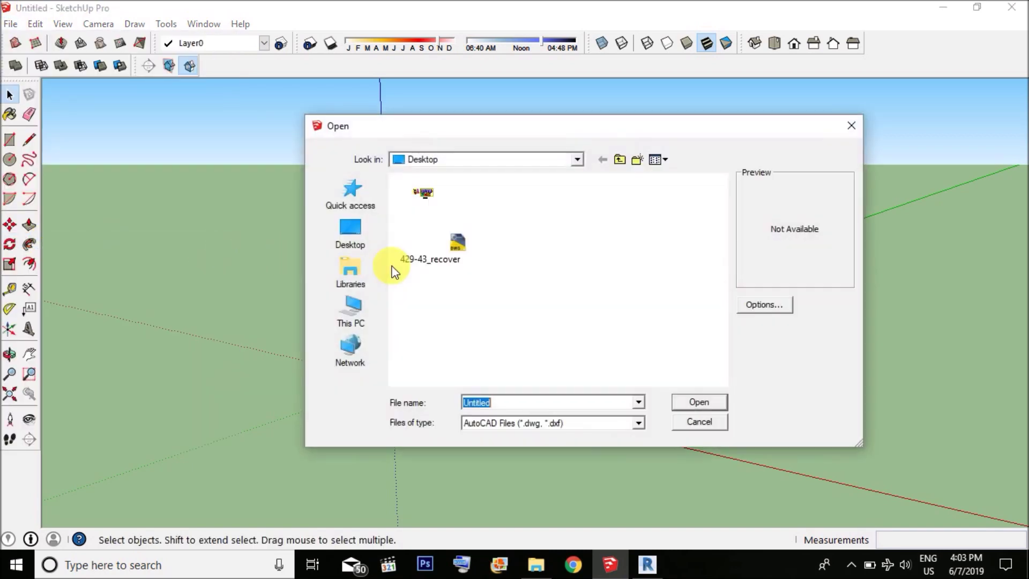
left_click(722, 300)
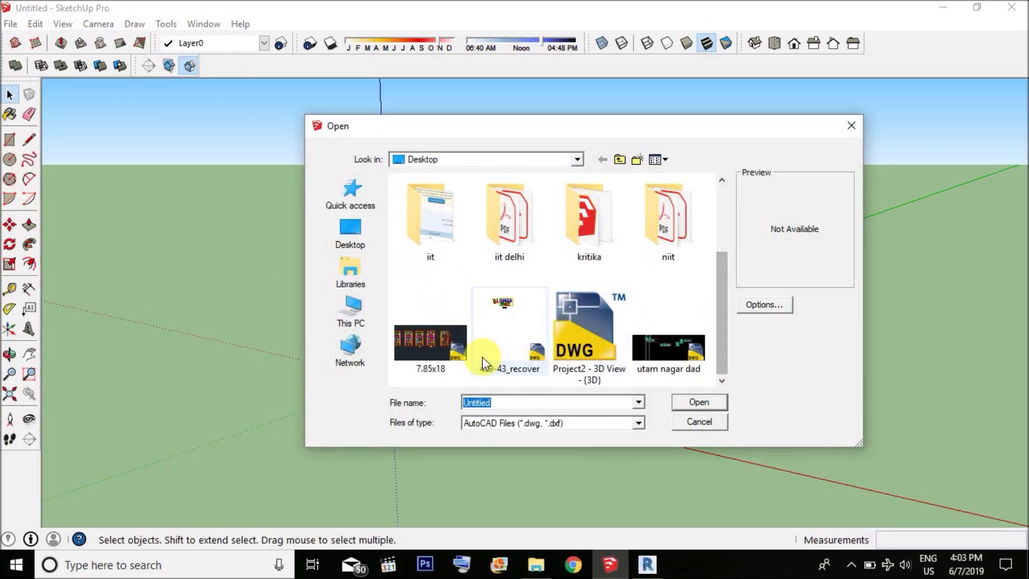
left_click(587, 345)
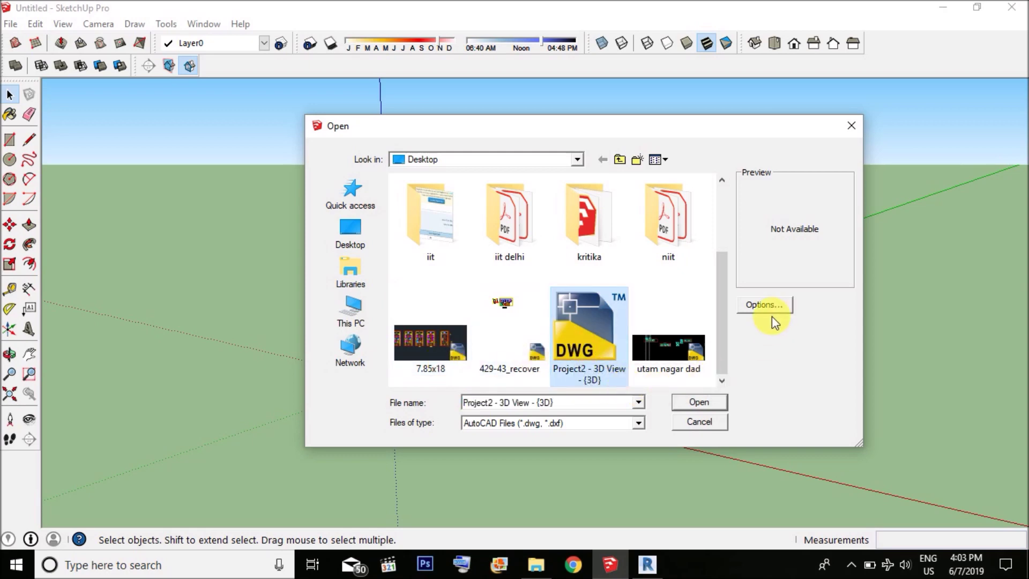
left_click(757, 306)
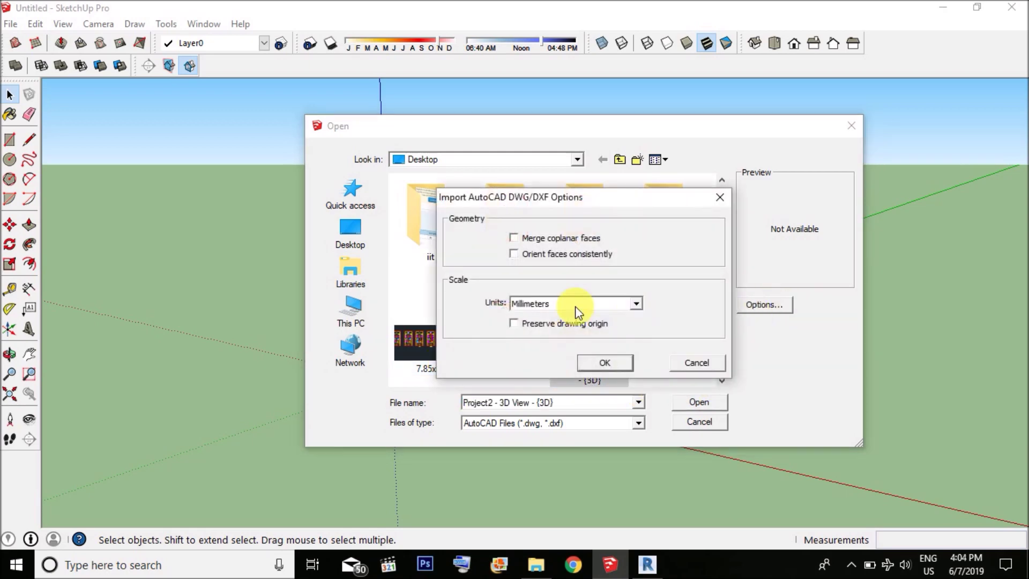
left_click(604, 361)
left_click(694, 403)
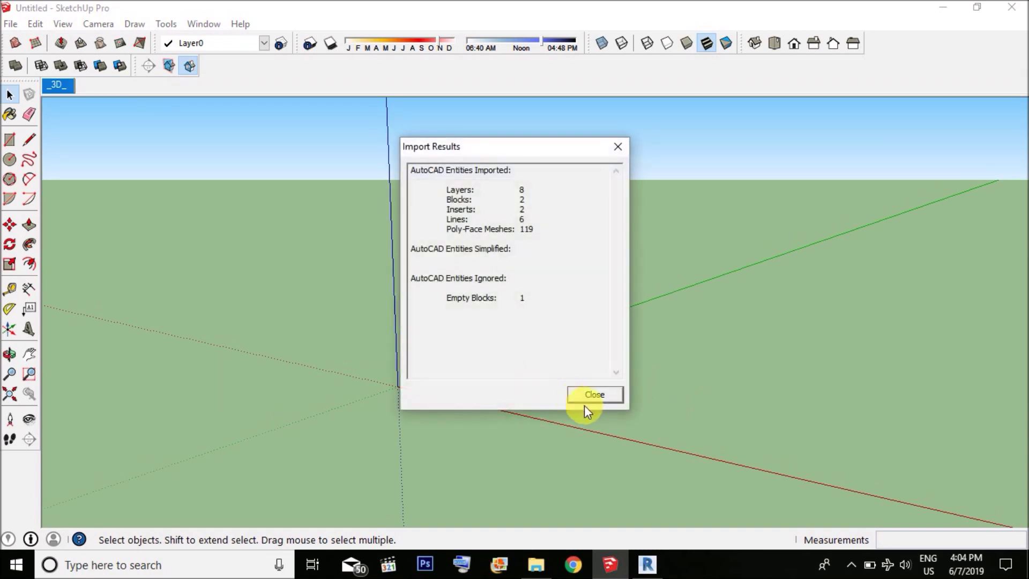
left_click(586, 401)
- Orbit around the imported house, checking the window and door, then return to Revit
scroll(496, 377, "down", 5)
middle_click_drag(496, 378, 537, 311)
scroll(669, 391, "up", 2)
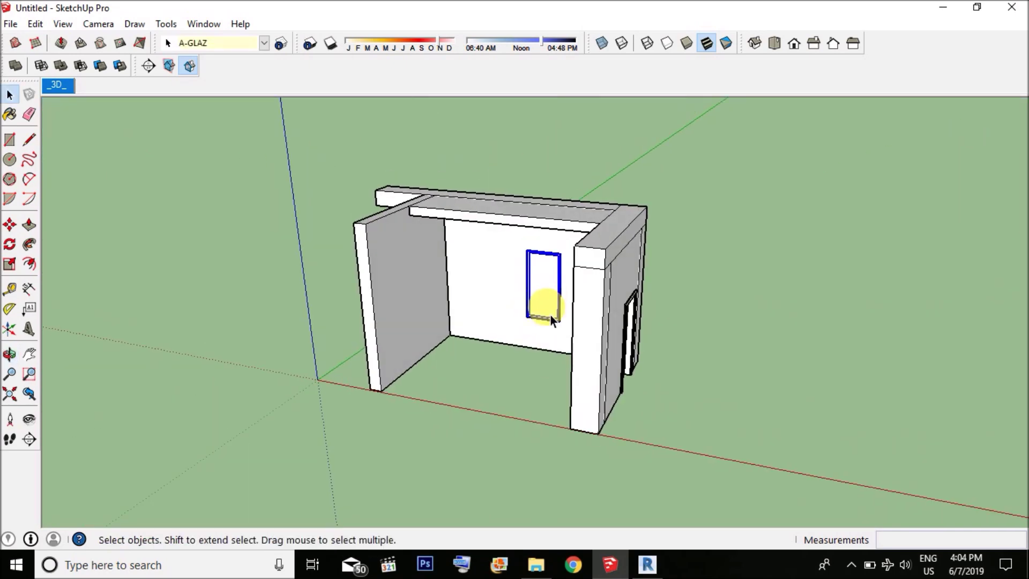
left_click(550, 315)
middle_click_drag(576, 355, 510, 365)
left_click(506, 362)
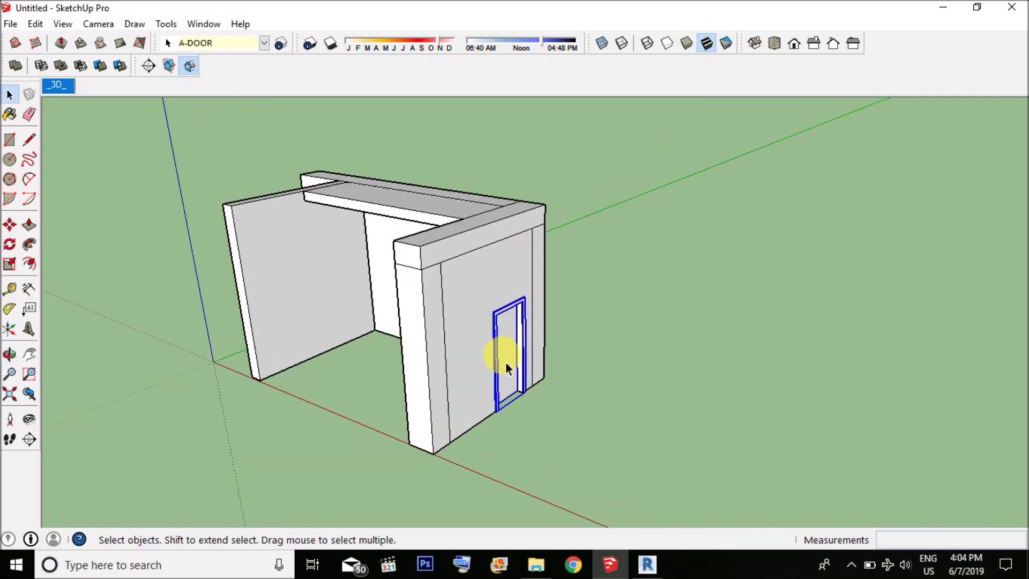
left_click(506, 362)
middle_click_drag(403, 411, 611, 399)
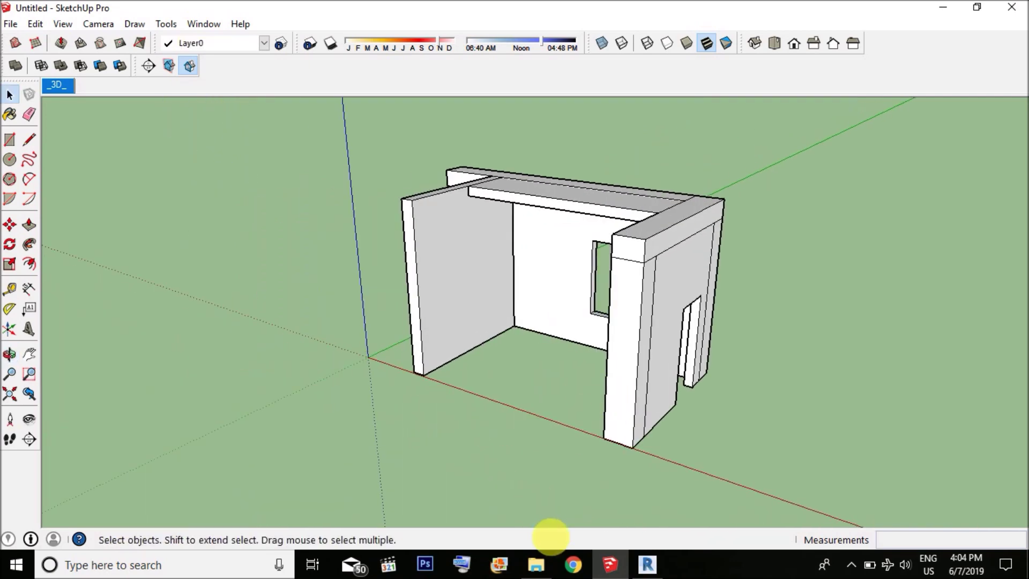
left_click(644, 564)
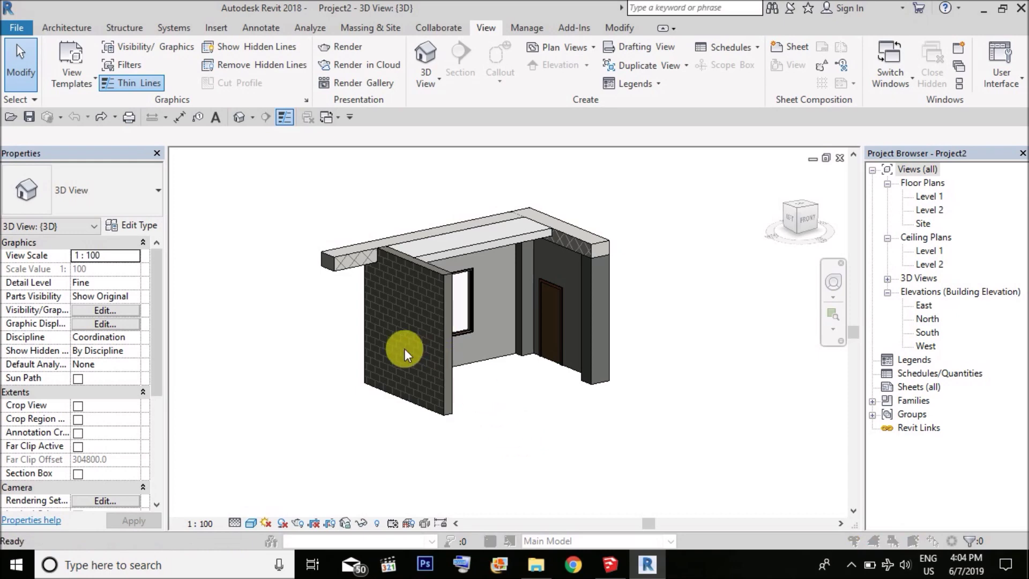
- Uncheck Doors in Visibility/Graphics (VG), then minimize Revit back to SketchUp
key("v")
key("g")
left_click(291, 351)
key("w")
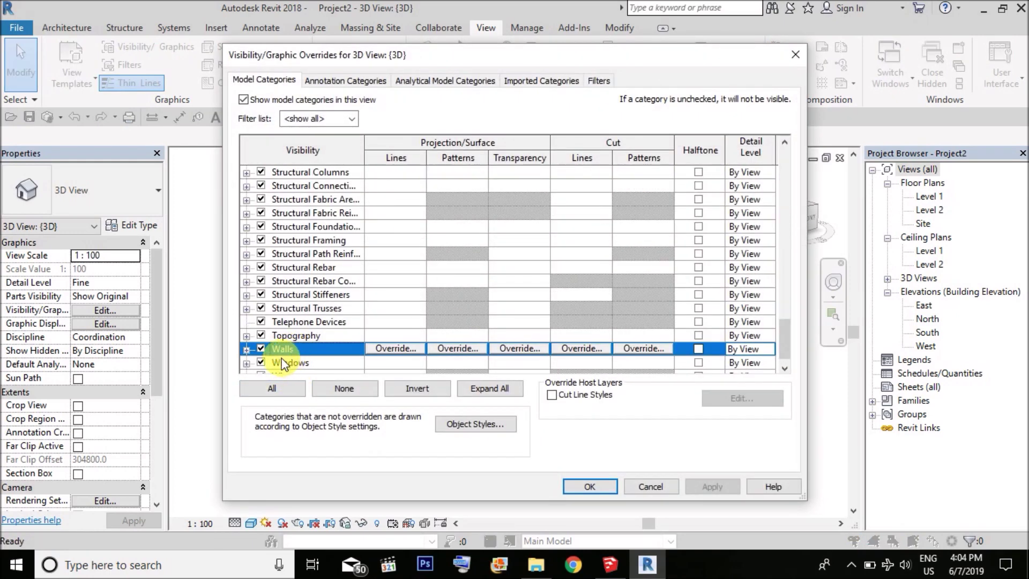
left_click(274, 363)
key("d")
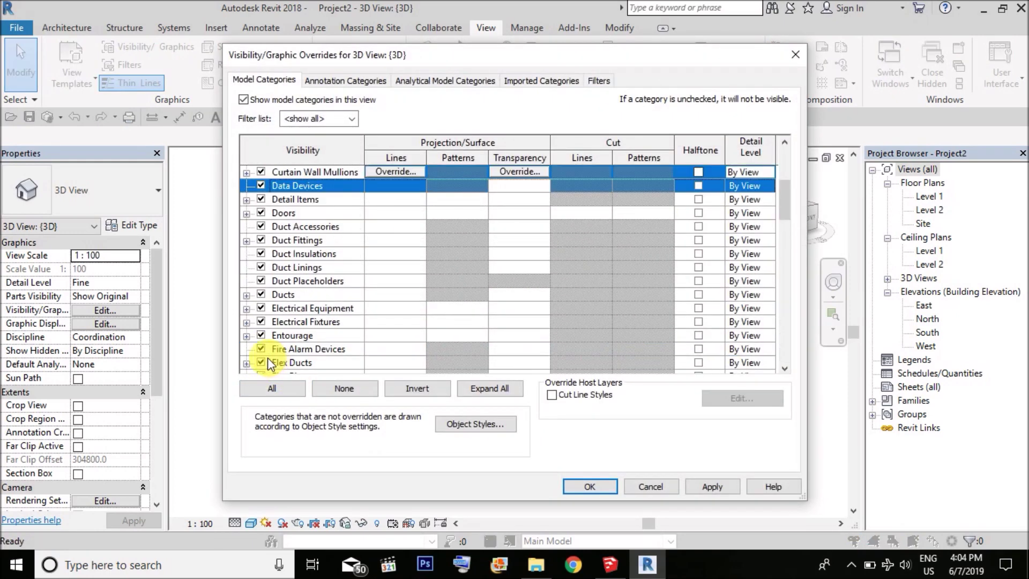
scroll(258, 182, "down", 1)
scroll(259, 210, "up", 1)
left_click(266, 214)
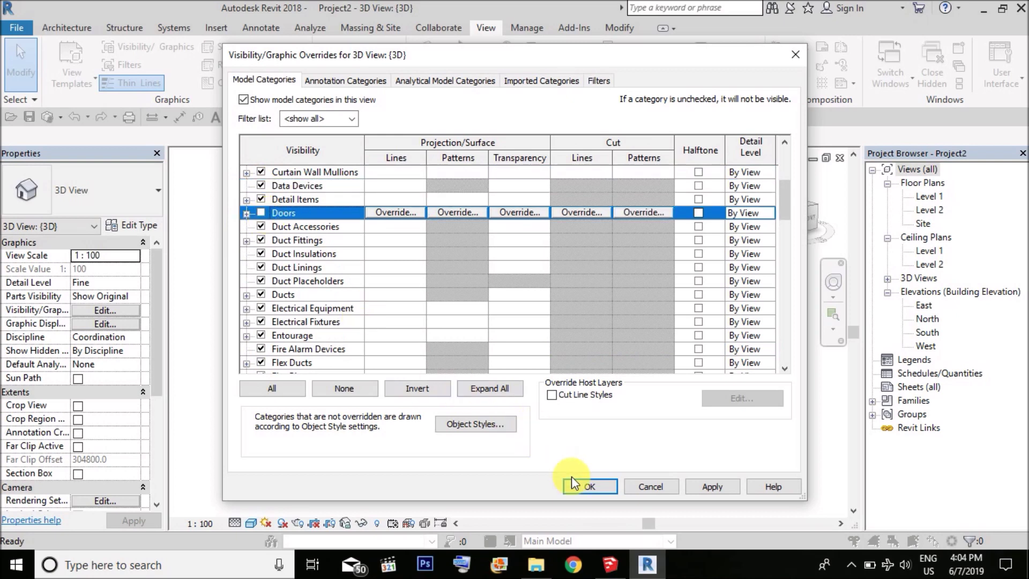
left_click(589, 486)
middle_click_drag(554, 410, 504, 388, "shift")
left_click(980, 12)
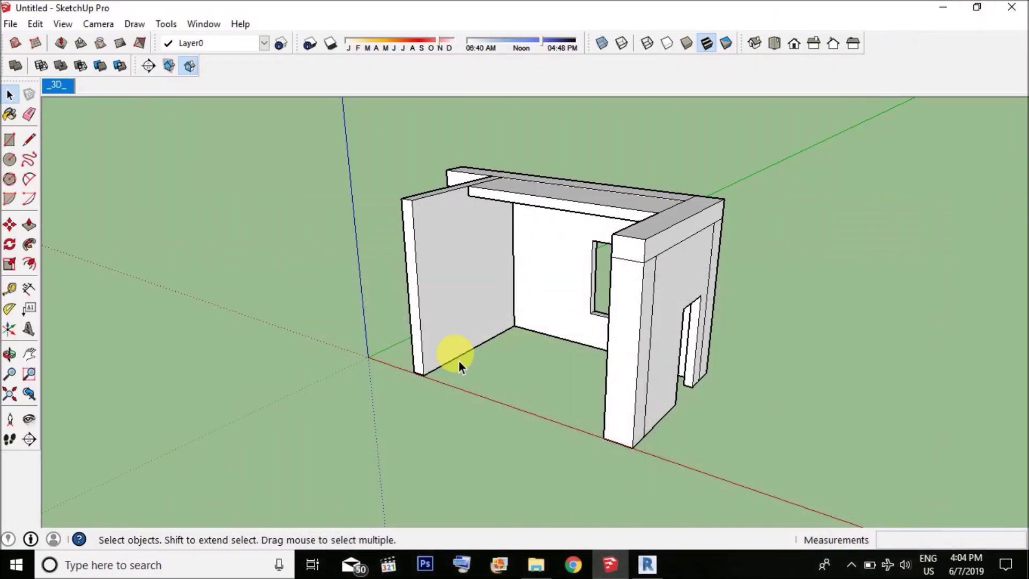
- Orbit the imported model and window-select all of the wall geometry
mouse_move(459, 349)
middle_mouse_down()
mouse_move(546, 381)
mouse_move(568, 378)
middle_mouse_up()
middle_click_drag(155, 234, 602, 349)
left_click(599, 341)
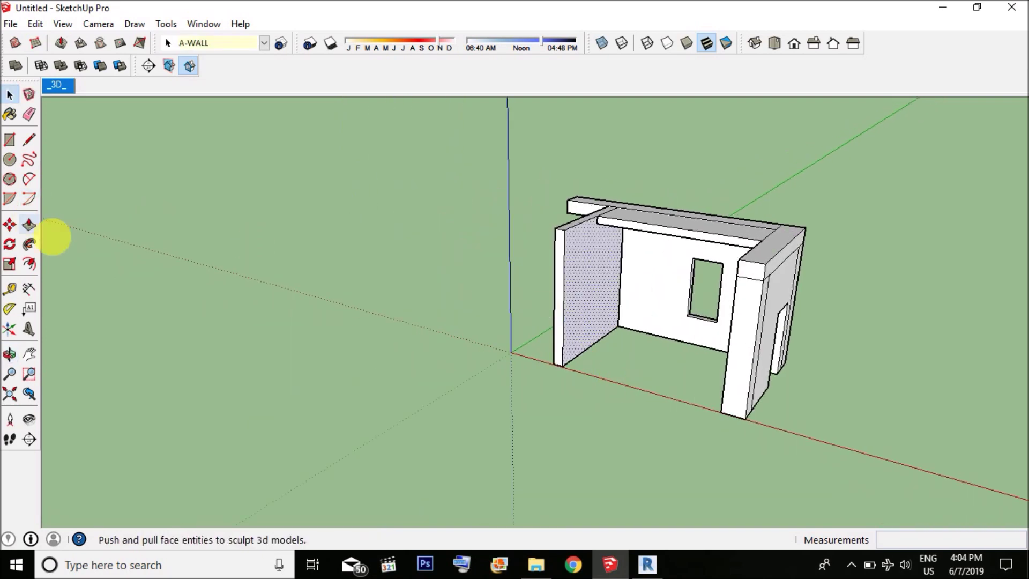
middle_click_drag(536, 386, 266, 347)
scroll(542, 229, "up", 2)
scroll(533, 271, "down", 2)
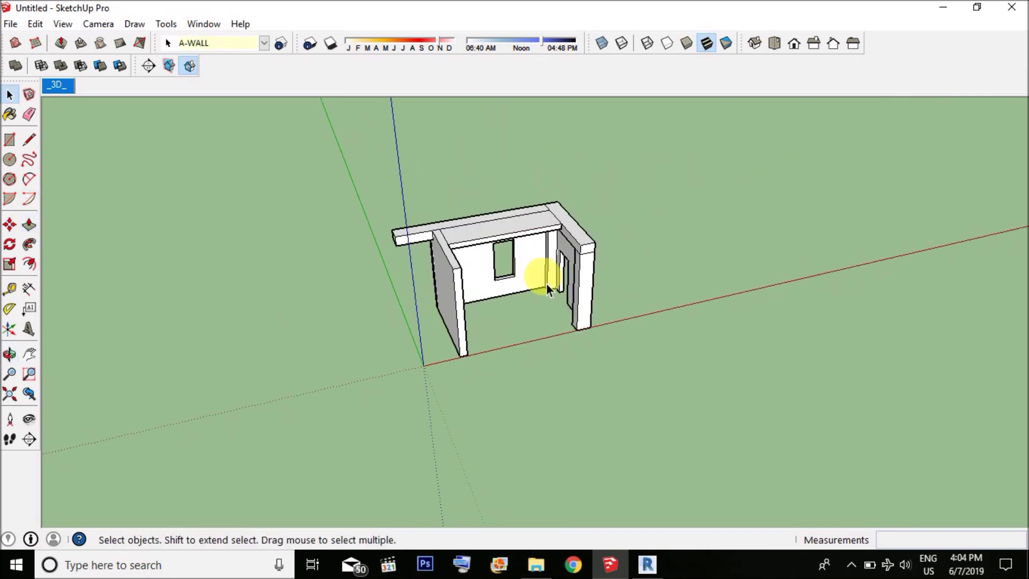
scroll(610, 310, "up", 2)
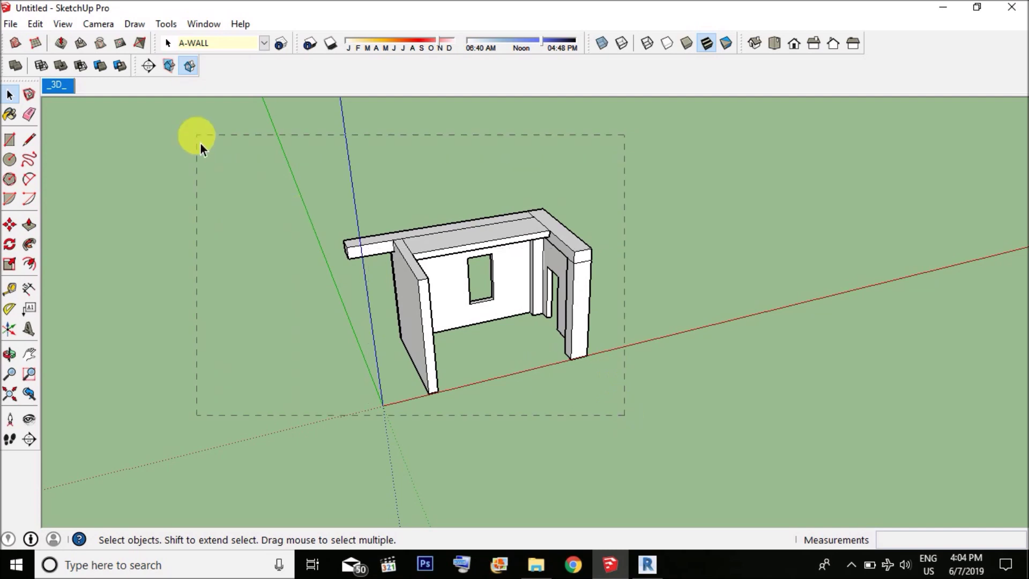
left_click_drag(200, 143, 201, 144)
- Apply Intersect Faces With Model to the selected walls and inspect the result
right_click(422, 276)
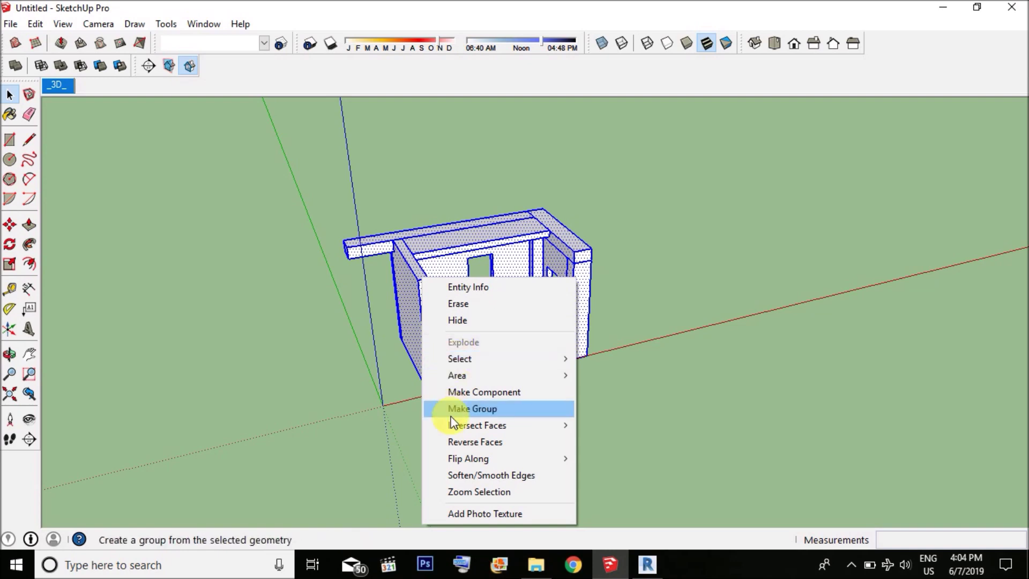
mouse_move(457, 427)
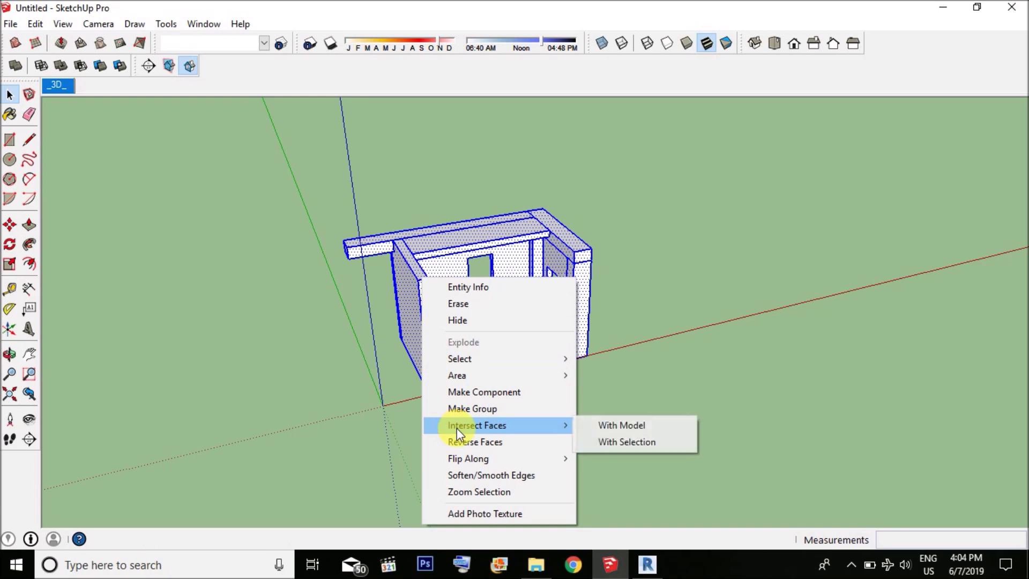
left_click(629, 426)
middle_click_drag(356, 275, 462, 206)
scroll(461, 206, "up", 2)
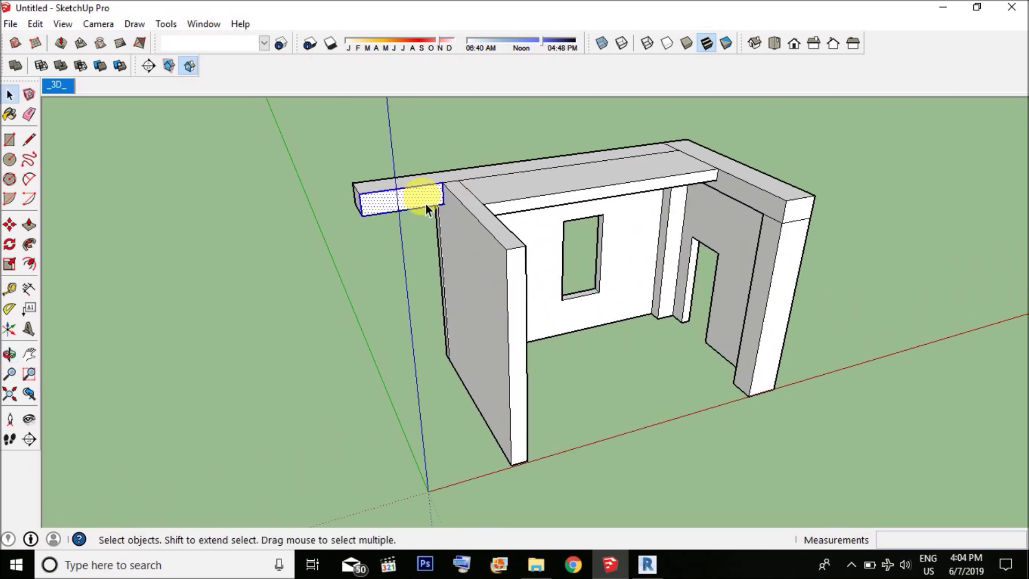
scroll(427, 209, "down", 6)
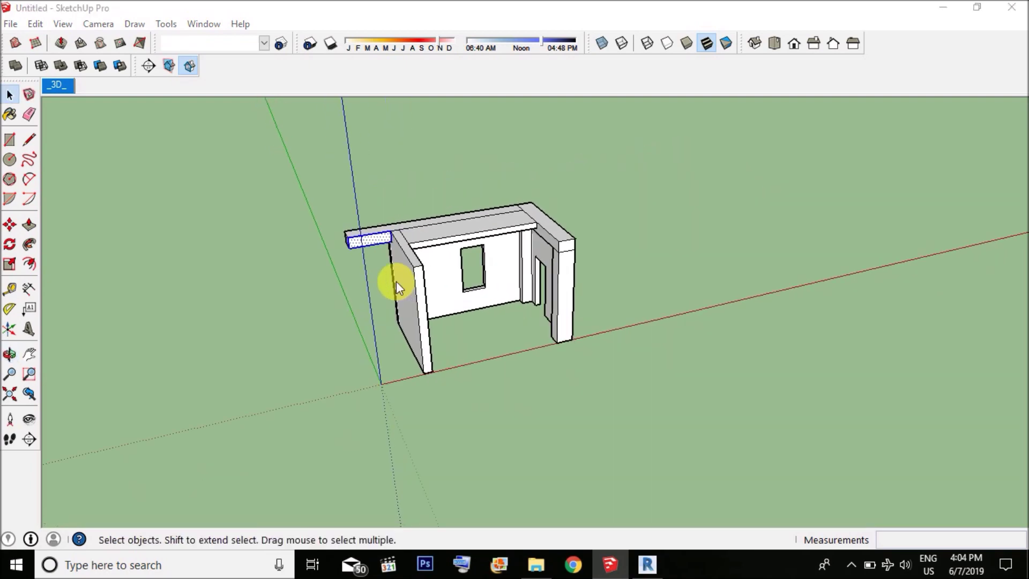
key("ctrl+s")
- Save to the Desktop as 'for revit' in SketchUp Version 6 format
left_click(500, 436)
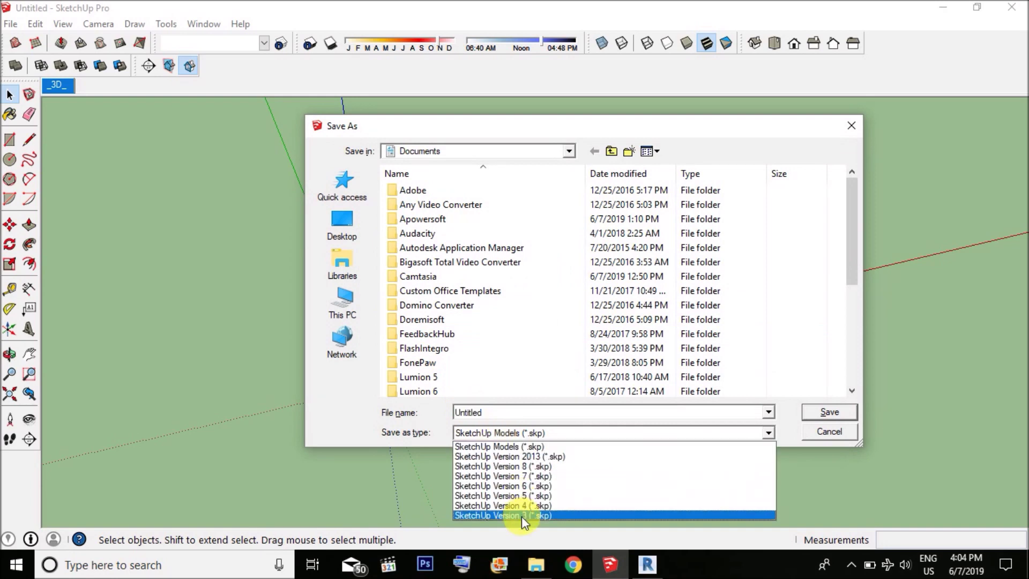
left_click(527, 490)
left_click(343, 231)
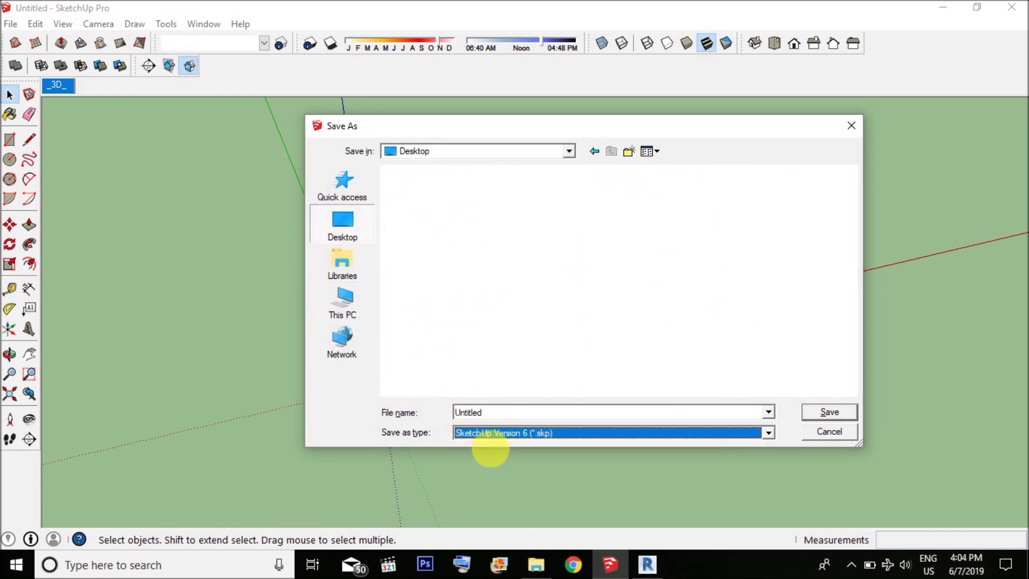
type("fo")
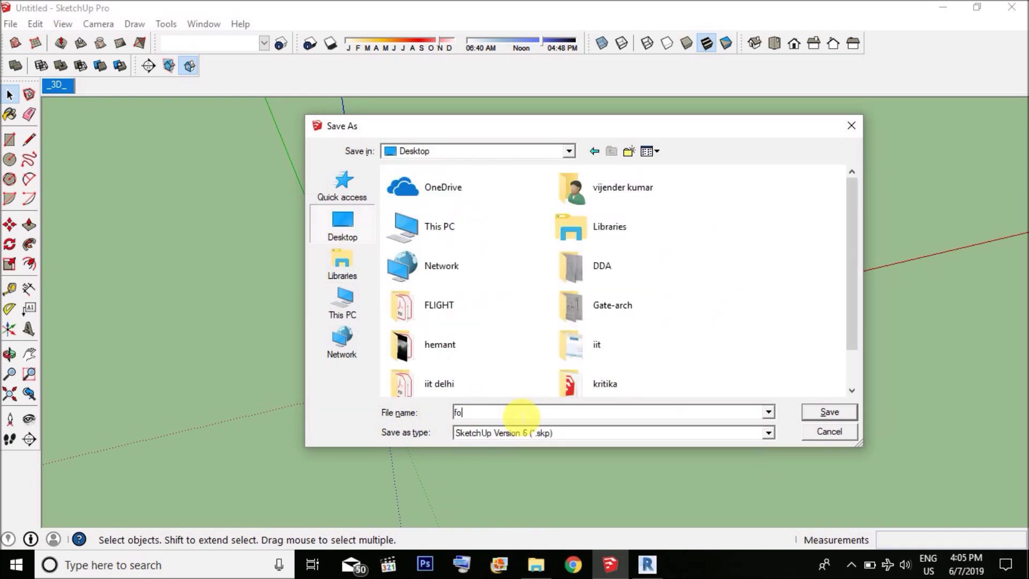
type("r revit")
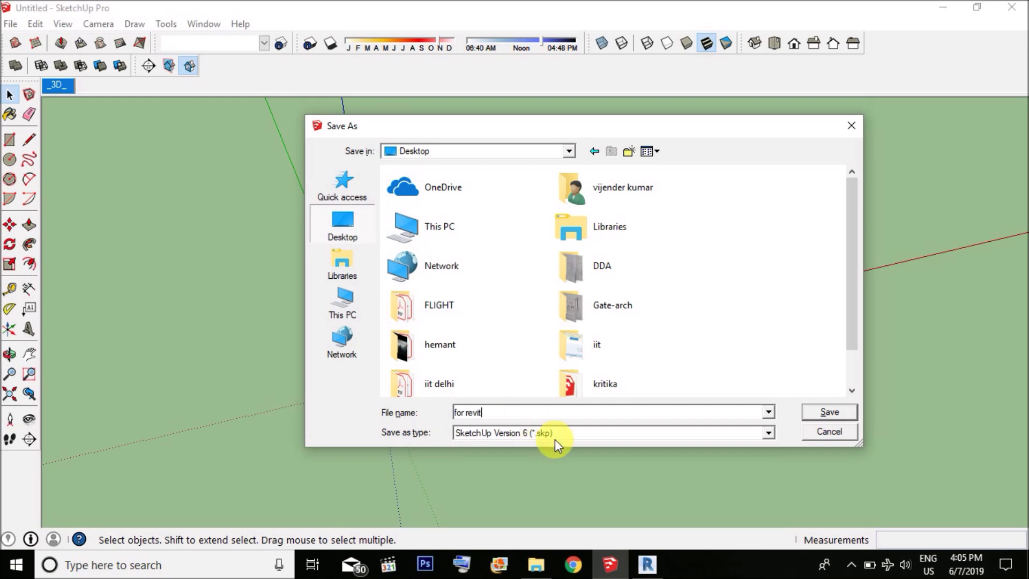
left_click(829, 411)
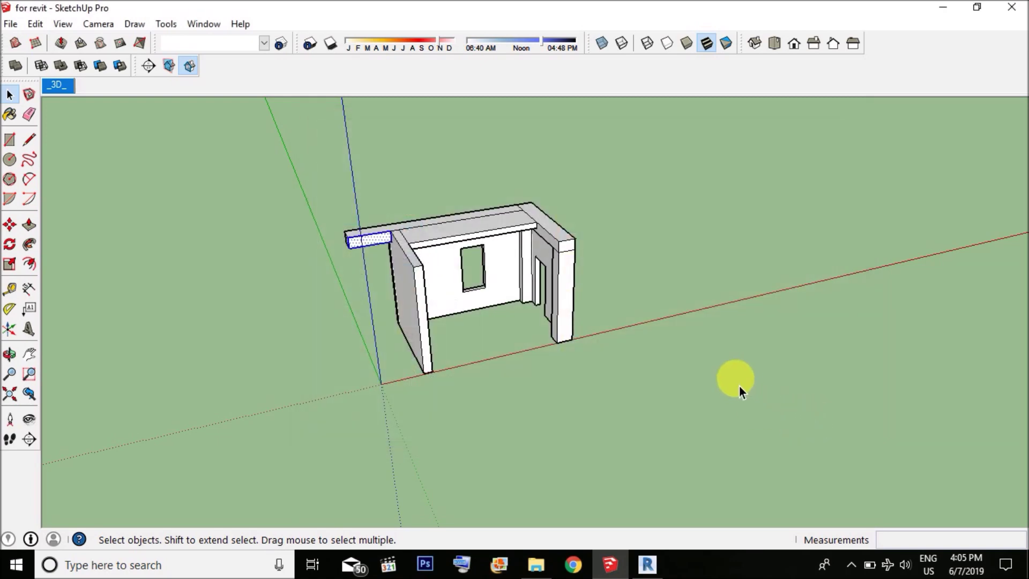
left_click(649, 564)
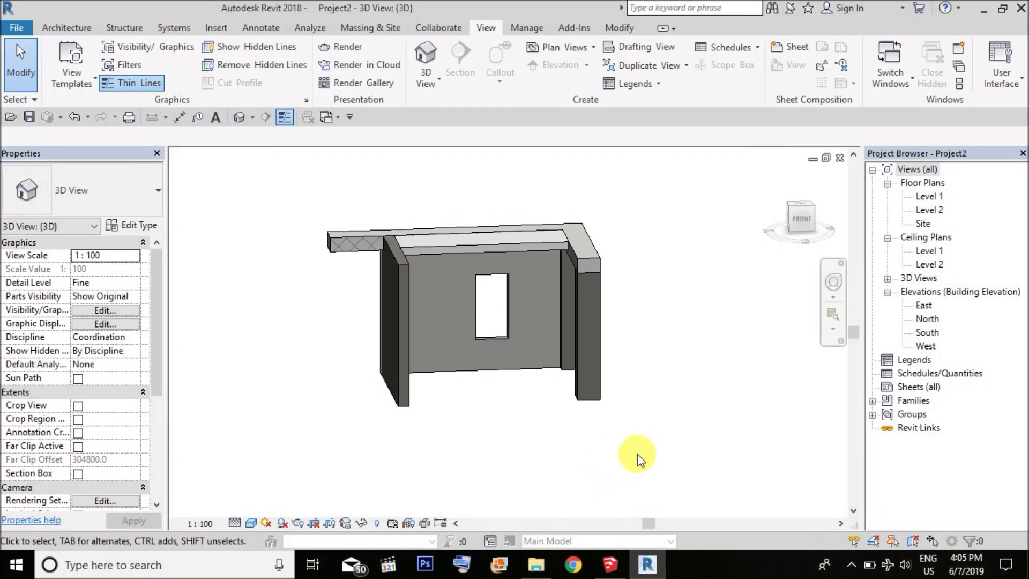
- Create a new project from the Architectural Template
key("ctrl+n")
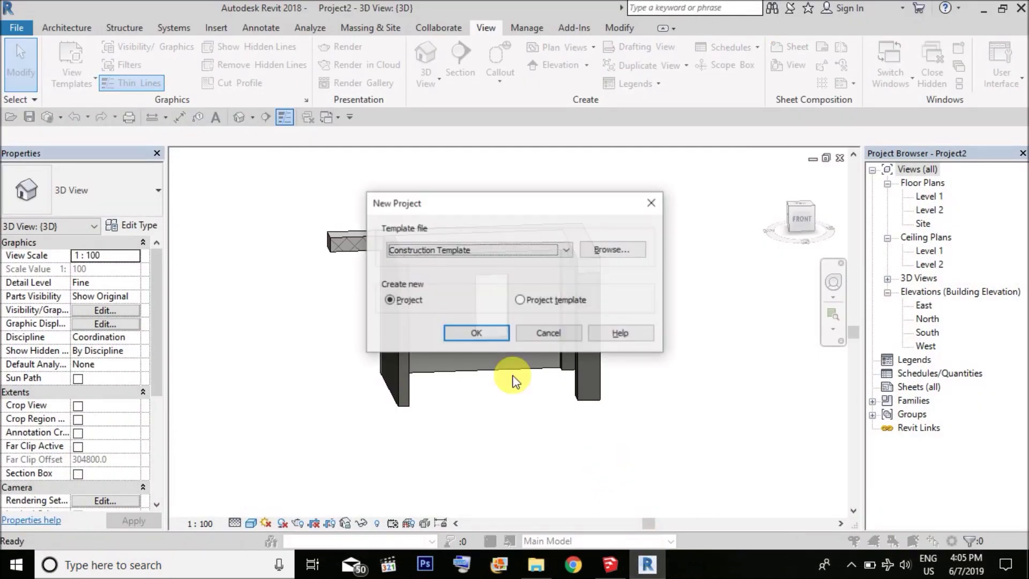
left_click(445, 250)
left_click(446, 284)
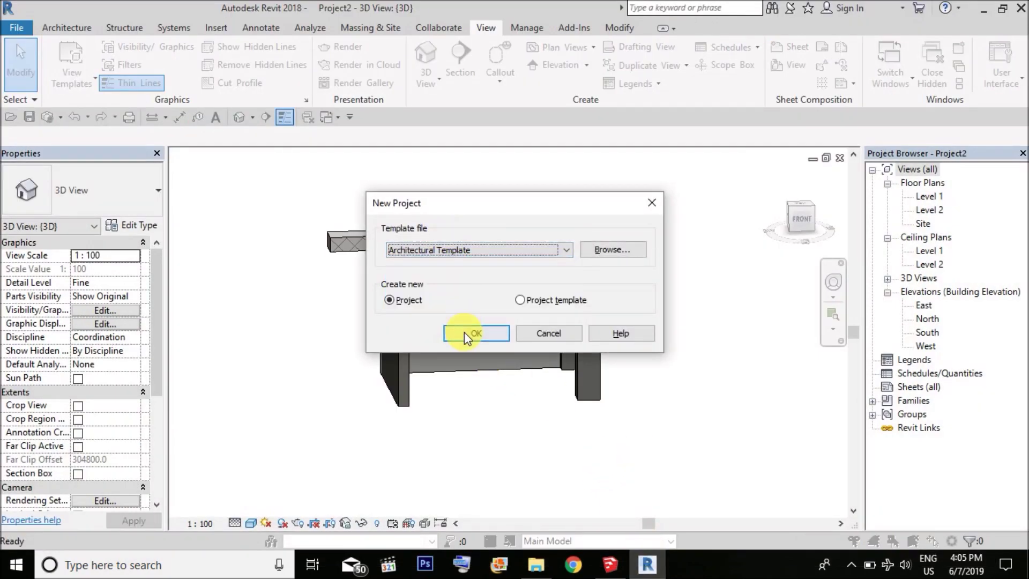
left_click(464, 332)
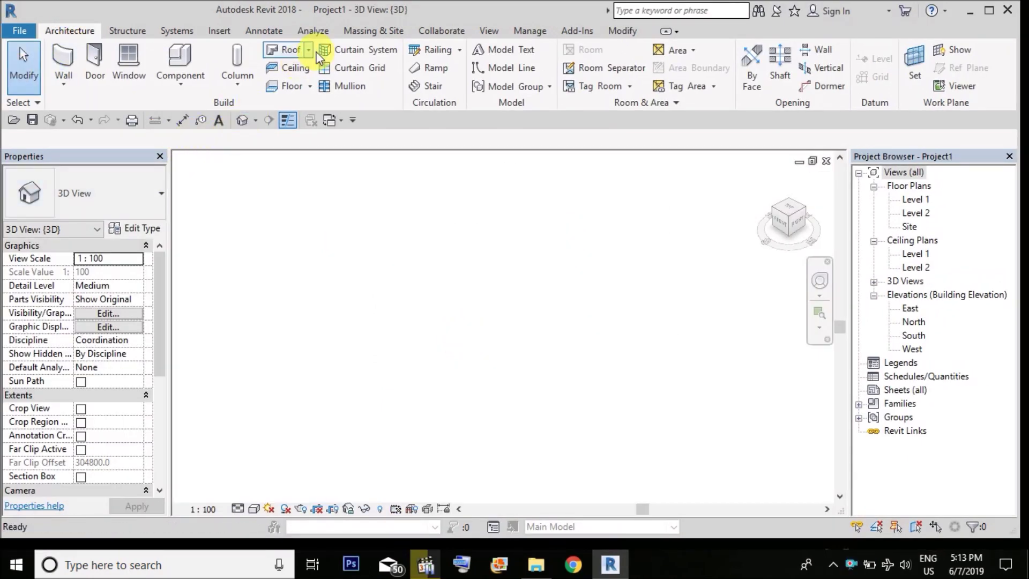
- Start an in-place mass and accept the name Mass 1
left_click(363, 37)
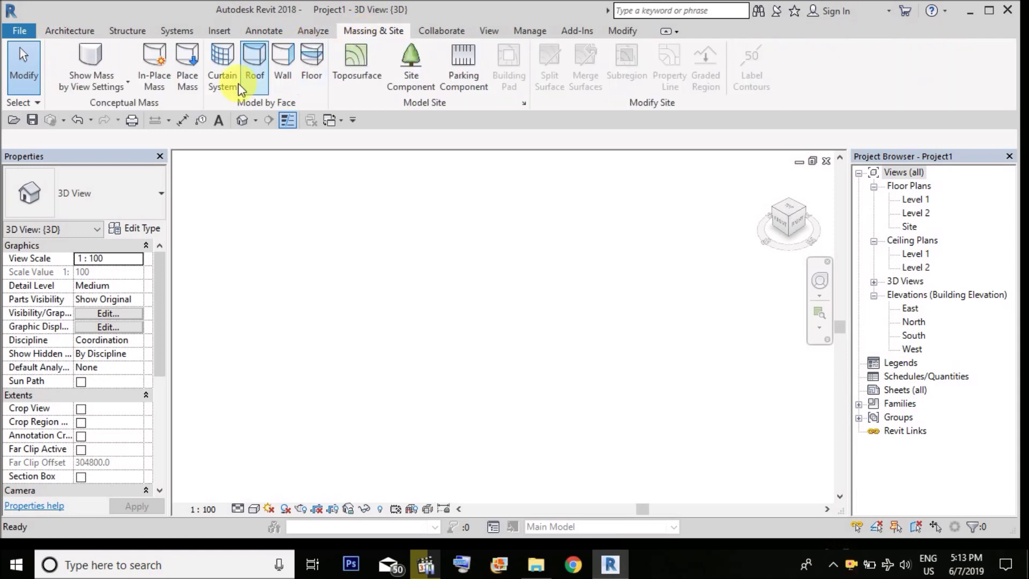
left_click(144, 88)
left_click(598, 337)
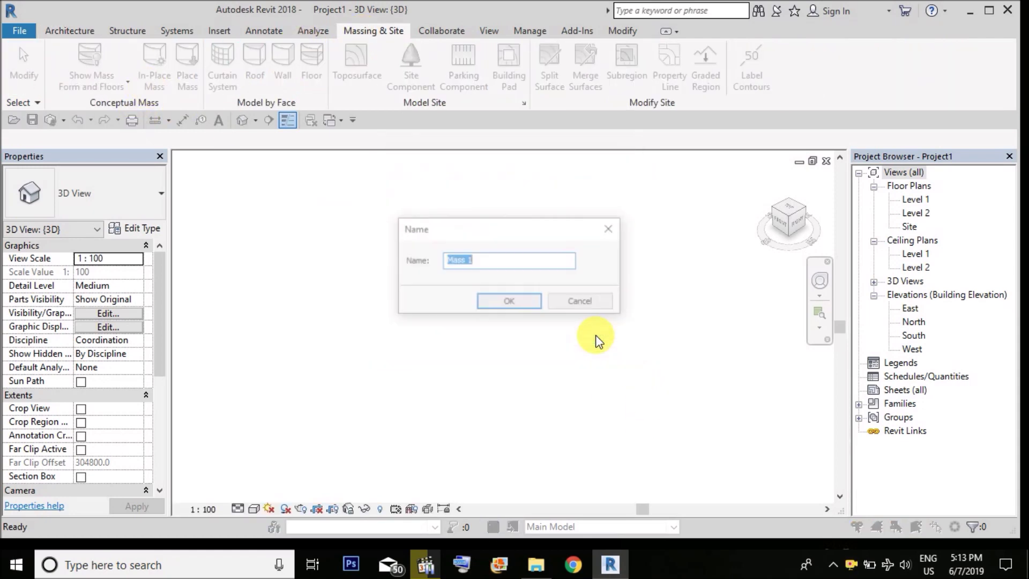
left_click(510, 299)
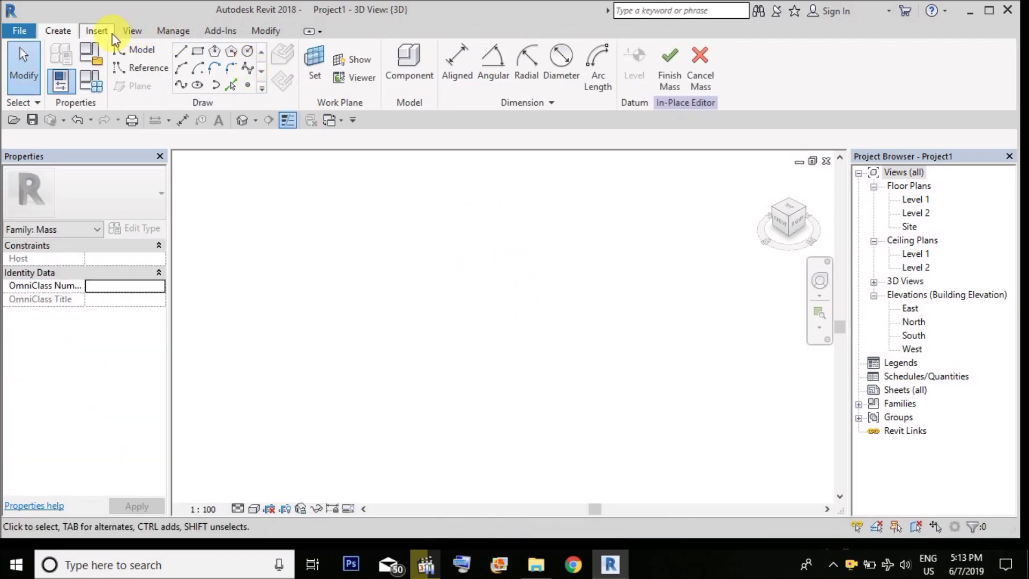
- Import the SketchUp file for revit.skp into the current view only, then finish the mass
left_click(98, 32)
left_click(317, 76)
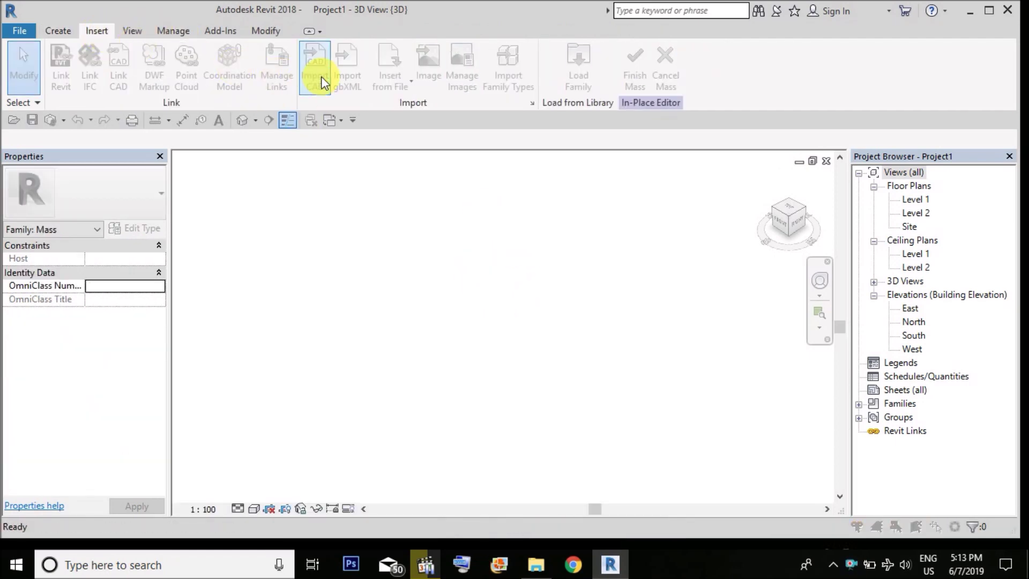
left_click_drag(668, 272, 611, 335)
left_click(397, 382)
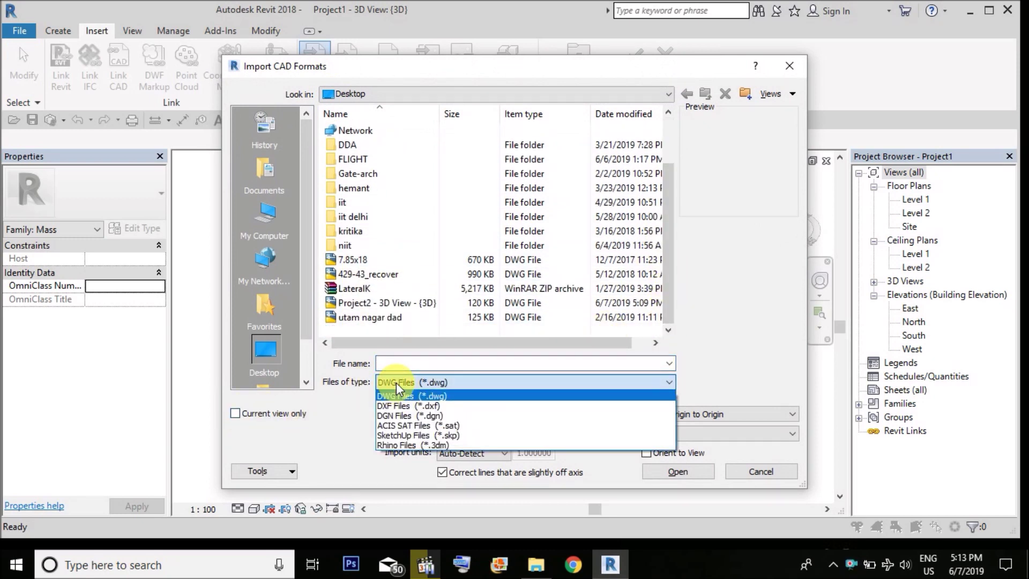
left_click(402, 435)
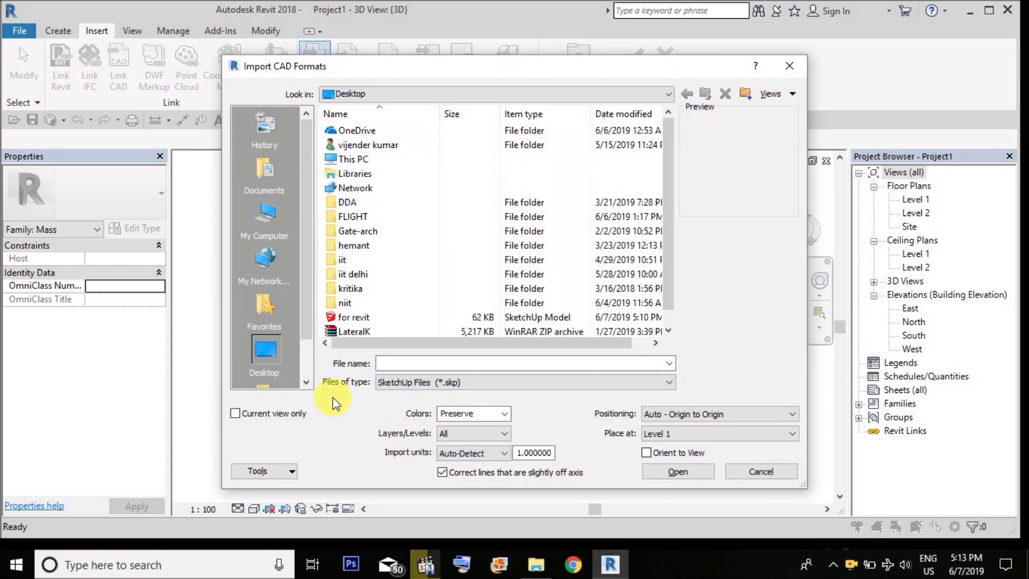
left_click(351, 317)
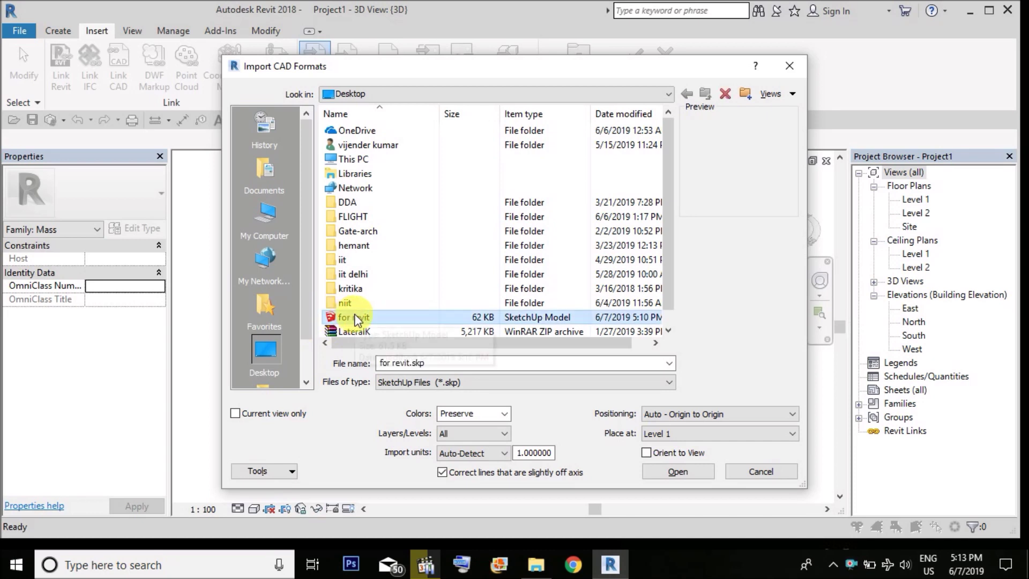
left_click(281, 413)
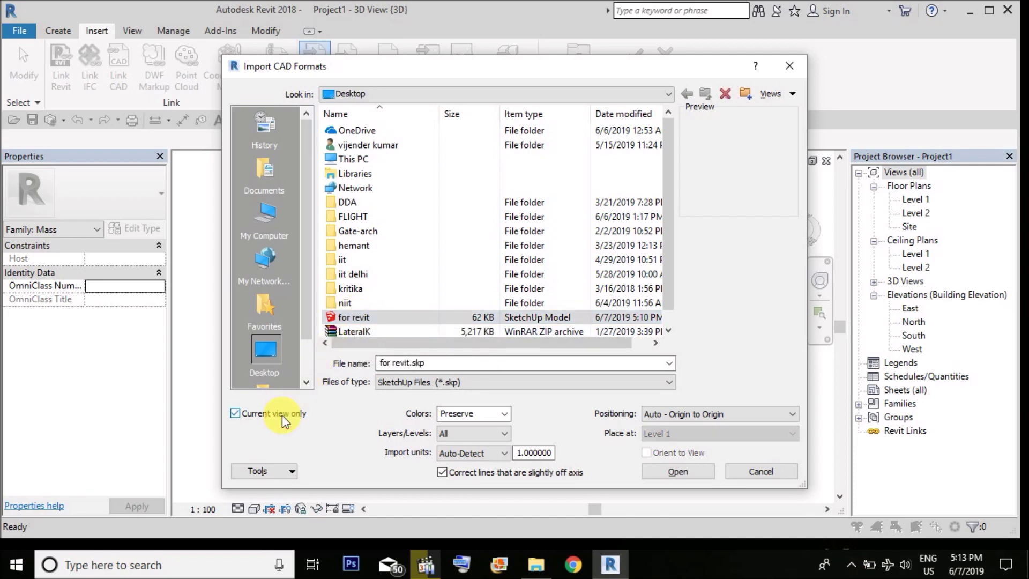
left_click(683, 473)
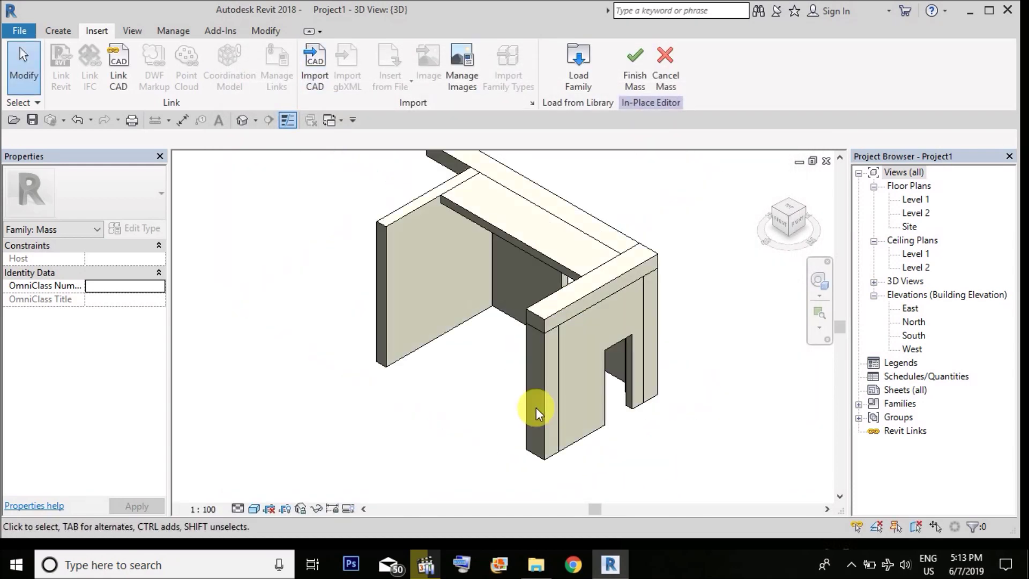
left_click(642, 75)
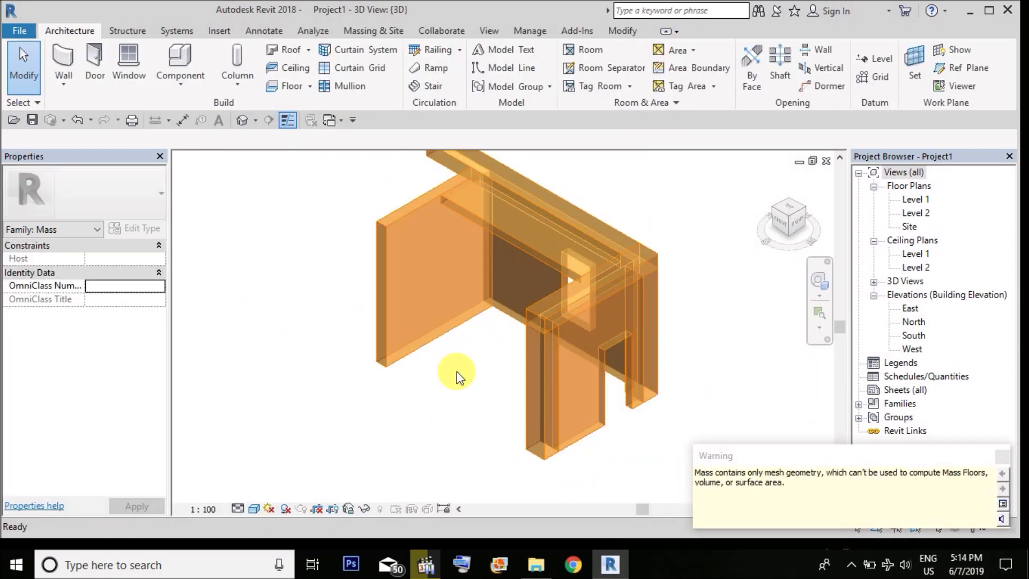
middle_click_drag(460, 388, 477, 361, "shift")
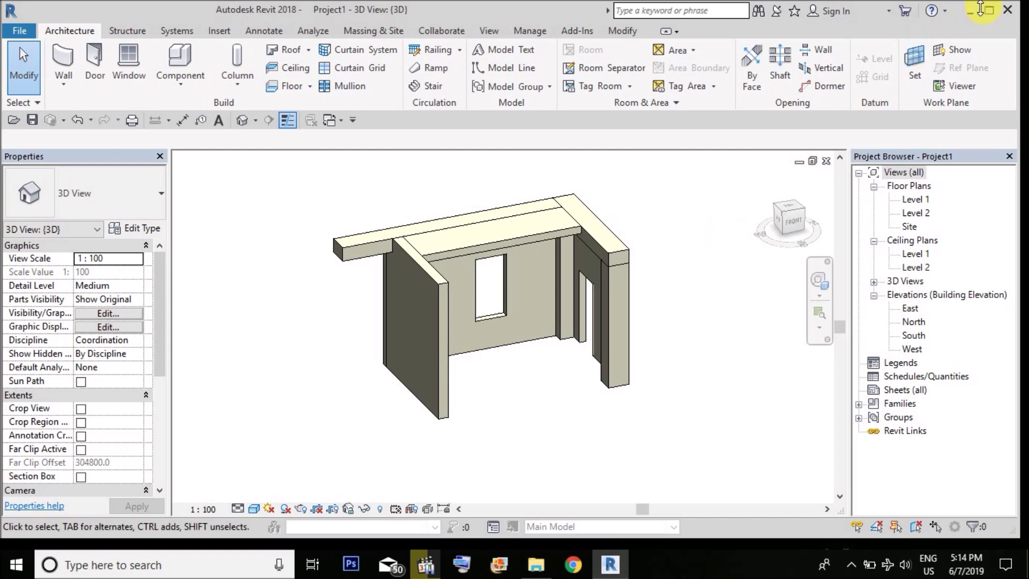
- Maximize the window and paint the beam's front face with Brick, Soldier Course
left_click(989, 12)
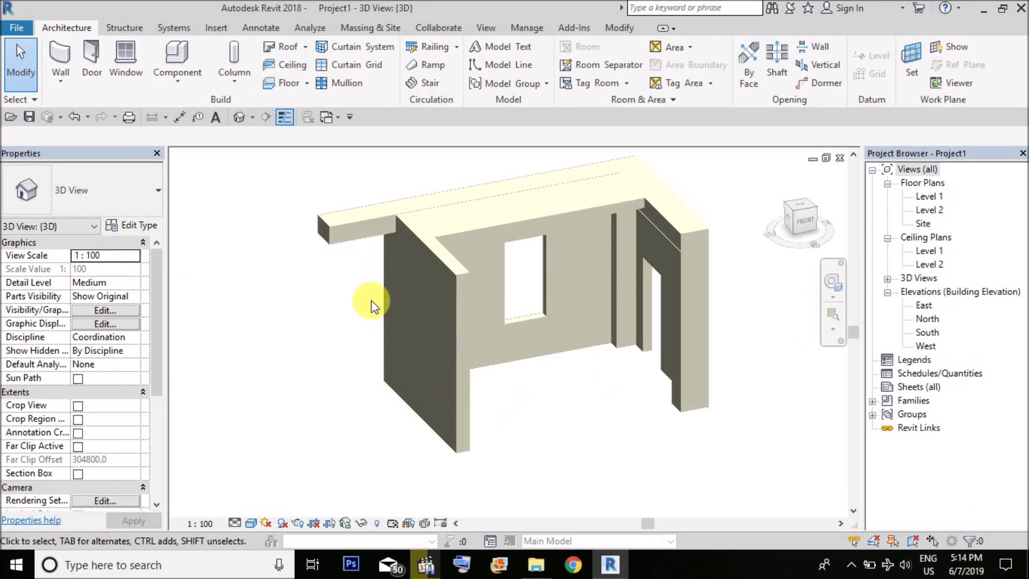
key("m")
key("a")
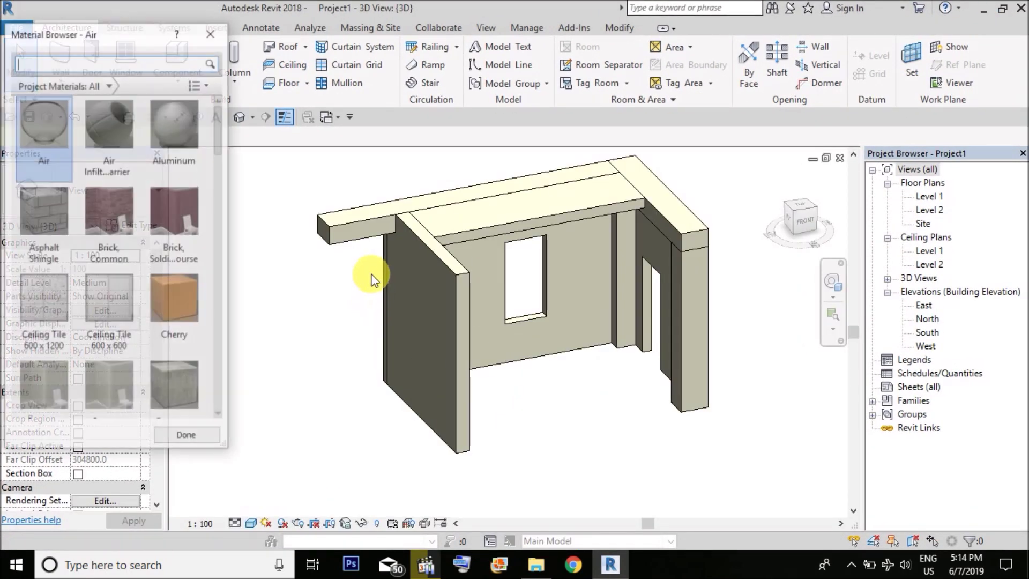
left_click(177, 210)
scroll(327, 233, "up", 5)
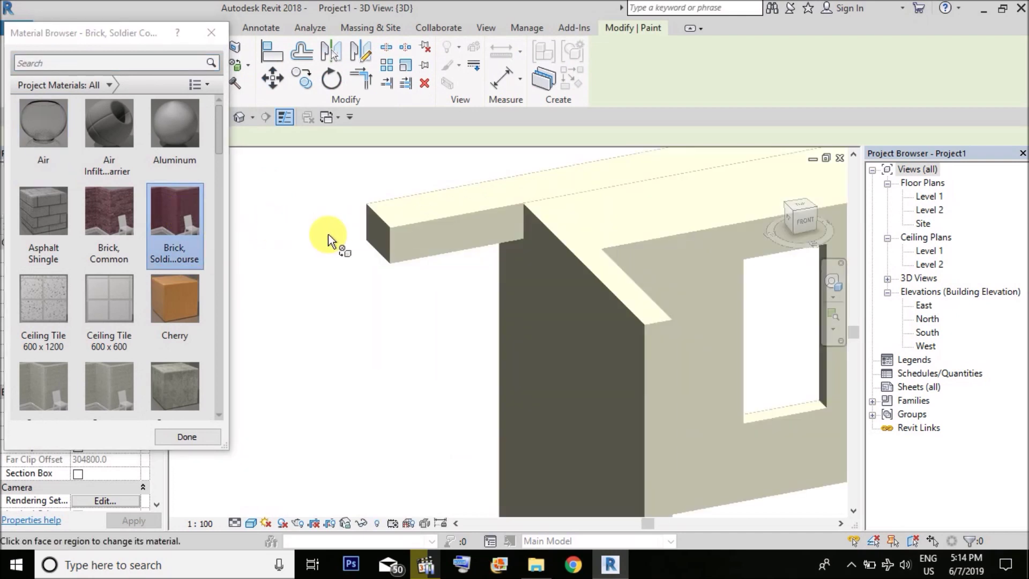
scroll(371, 248, "up", 2)
left_click(423, 226)
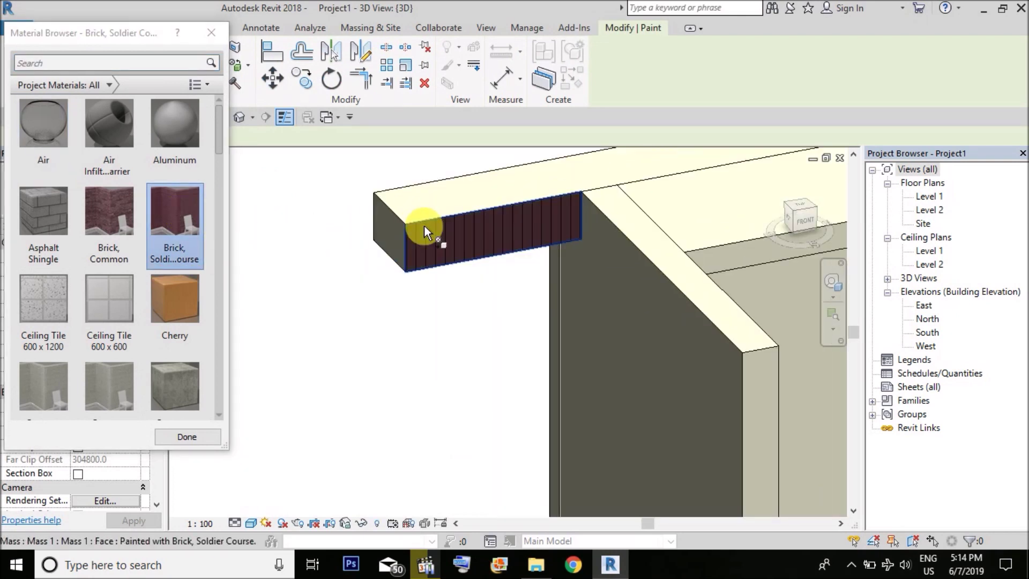
- Orbit around the model to check the painted beam, end painting, and select the mass
middle_click_drag(390, 256, 371, 240, "shift")
scroll(372, 240, "down", 3)
middle_click_drag(632, 286, 602, 231, "shift")
scroll(554, 271, "up", 3)
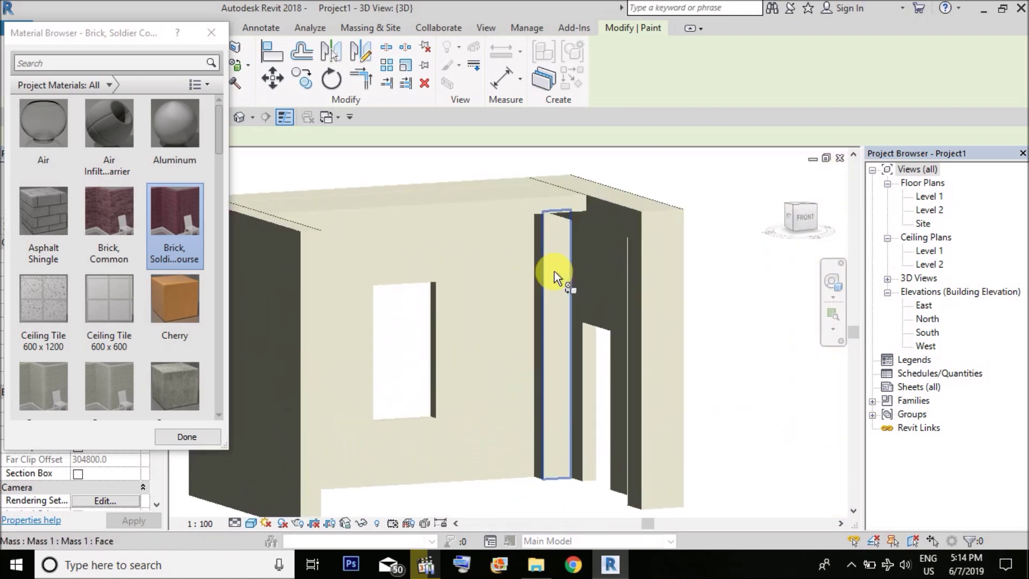
mouse_move(554, 271)
middle_mouse_down("shift")
mouse_move(569, 237)
mouse_move(562, 276)
mouse_move(554, 252)
middle_mouse_up("shift")
scroll(561, 275, "down", 3)
scroll(547, 269, "up", 3)
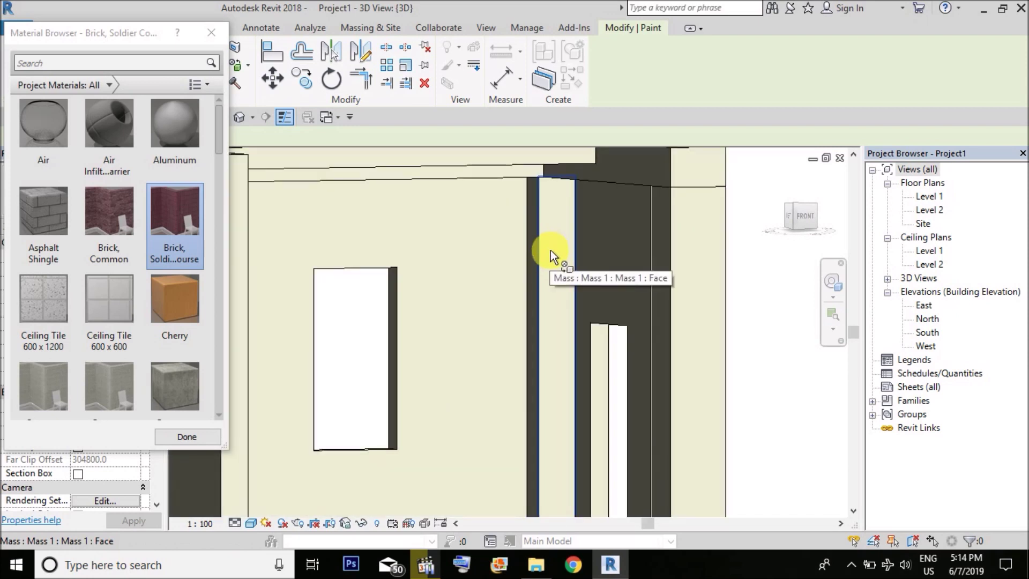
scroll(551, 250, "down", 3)
mouse_move(551, 254)
middle_mouse_down("shift")
mouse_move(540, 268)
mouse_move(466, 248)
mouse_move(400, 248)
mouse_move(475, 269)
mouse_move(416, 271)
middle_mouse_up("shift")
key("Escape")
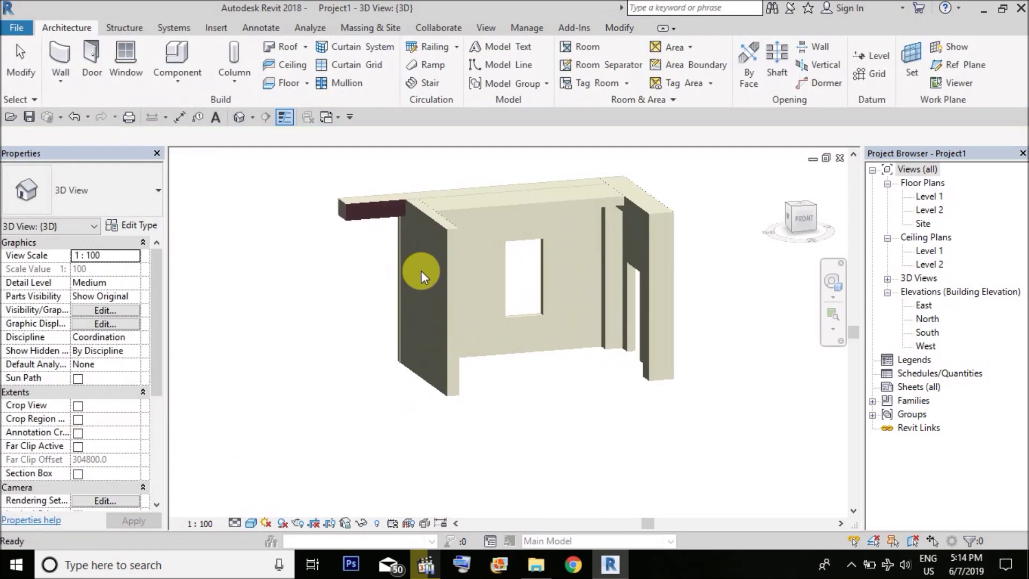
left_click(422, 271)
- Hide the selected mass in the view by element
right_click(445, 282)
mouse_move(595, 285)
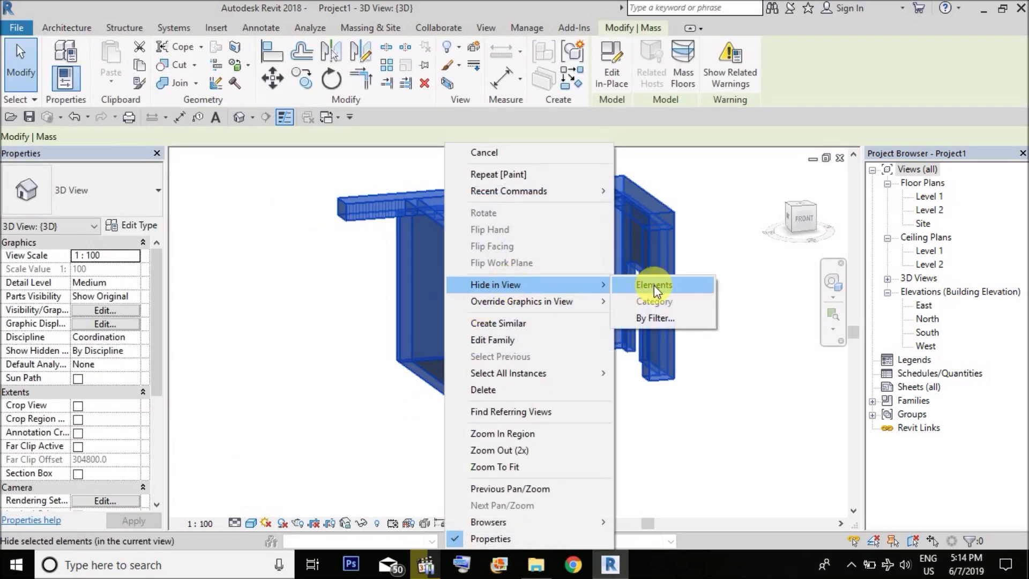
left_click(654, 285)
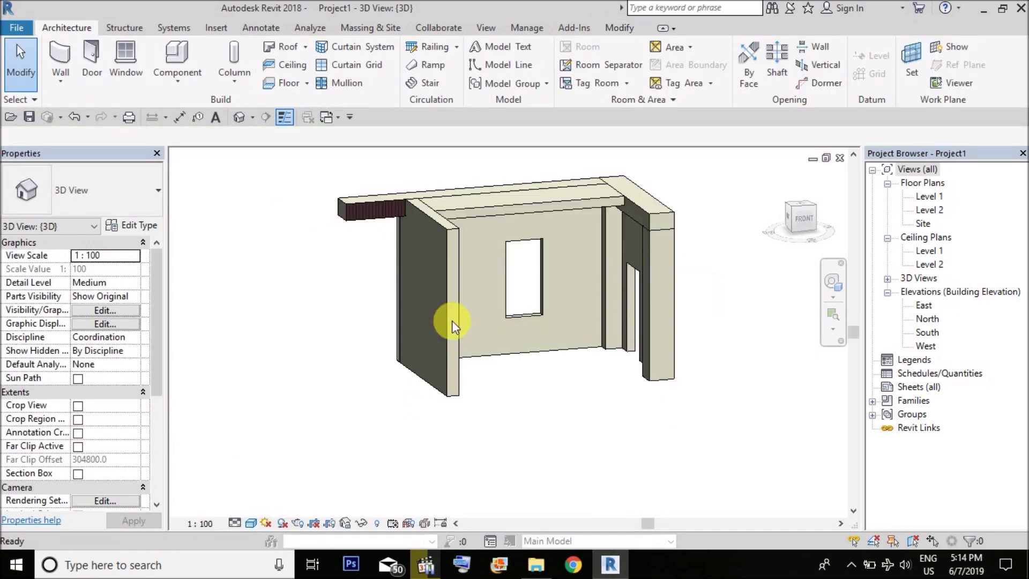
- Undo to remove the brick finish and show the Wall type dropdown
left_click(74, 118)
scroll(375, 340, "down", 2)
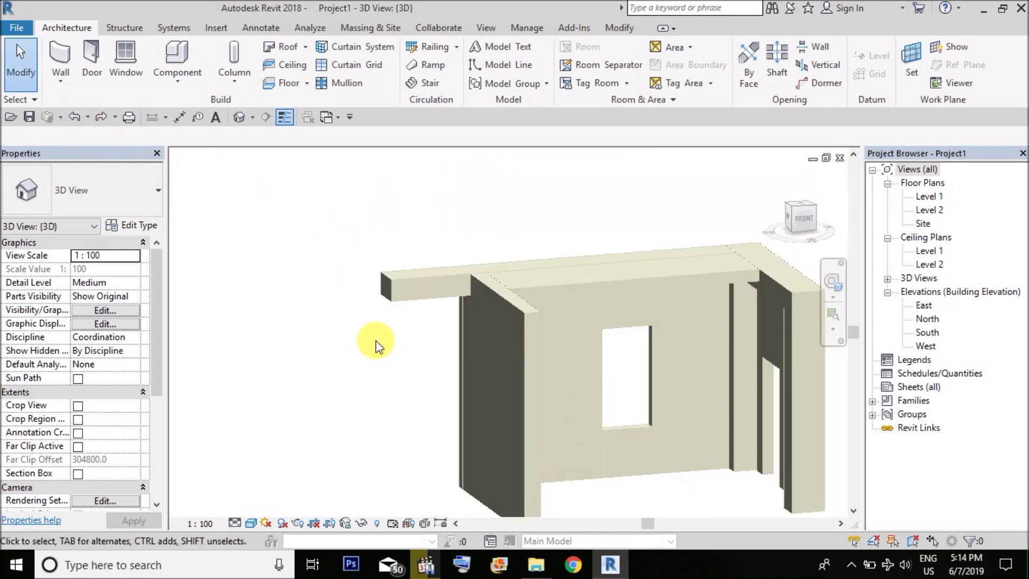
scroll(375, 340, "down", 1)
scroll(560, 472, "up", 3)
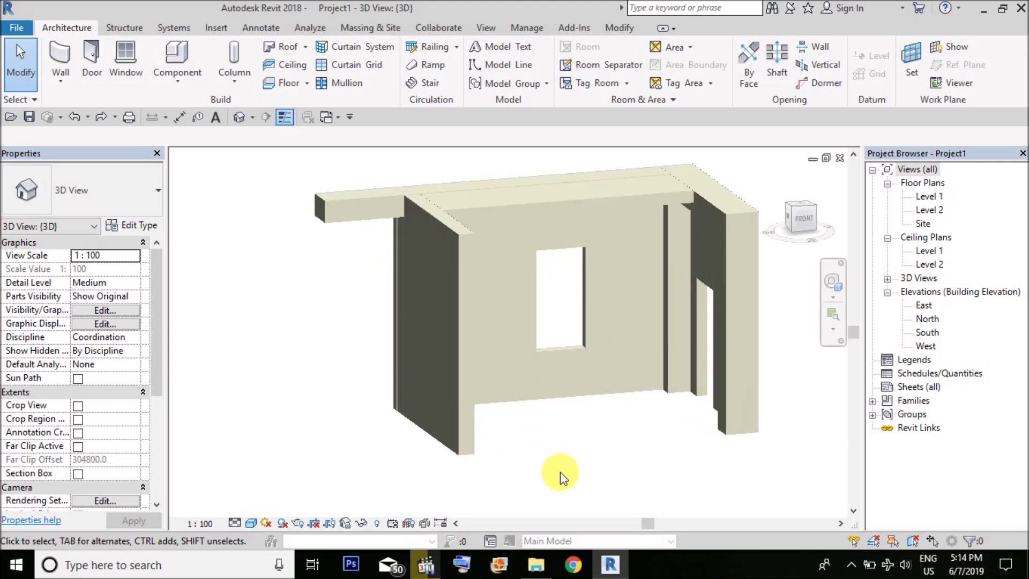
scroll(246, 316, "down", 2)
left_click(70, 82)
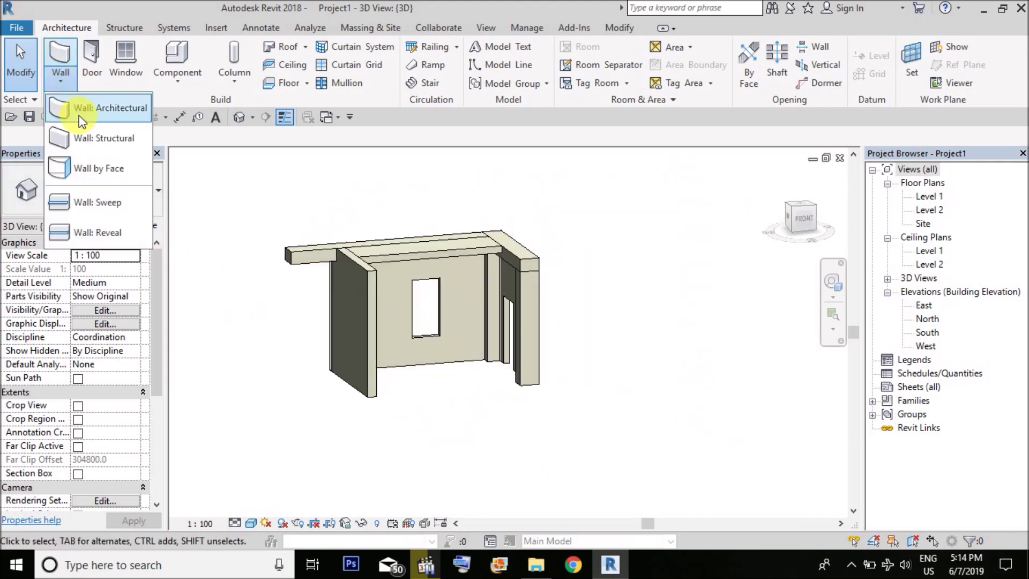
- Duplicate the Generic - 200mm wall type as a new type named 1mm
left_click(86, 109)
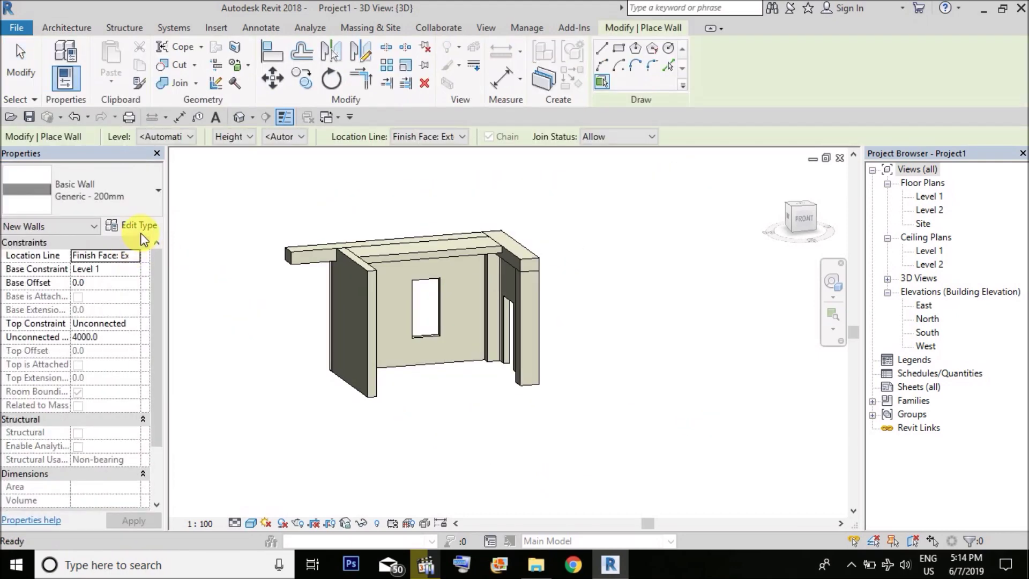
left_click(140, 233)
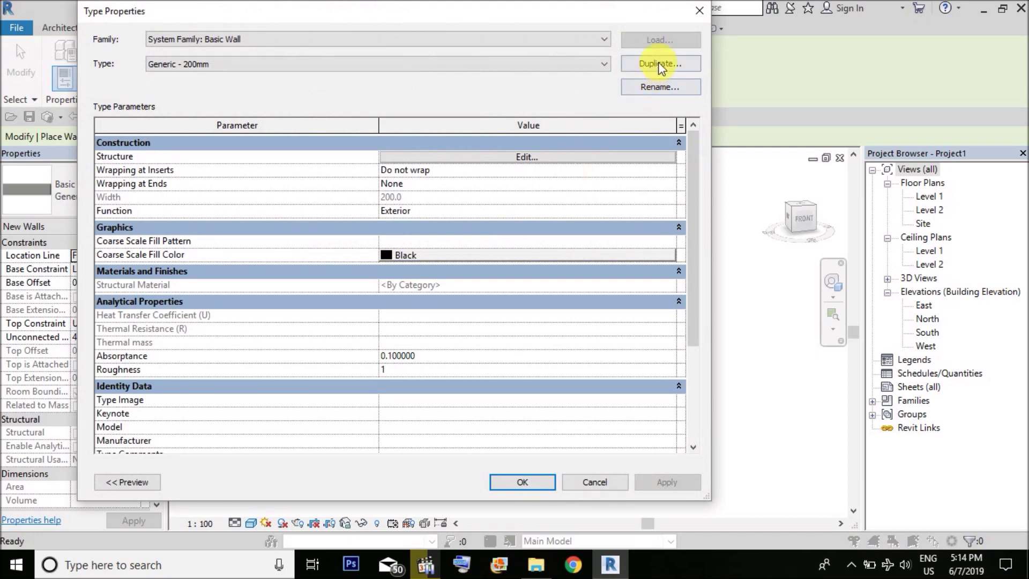
left_click(659, 63)
type("1mm")
key("Return")
- Give the 1mm type's structure layer a 1.0 thickness and Cherry material
left_click(515, 157)
left_click(416, 156)
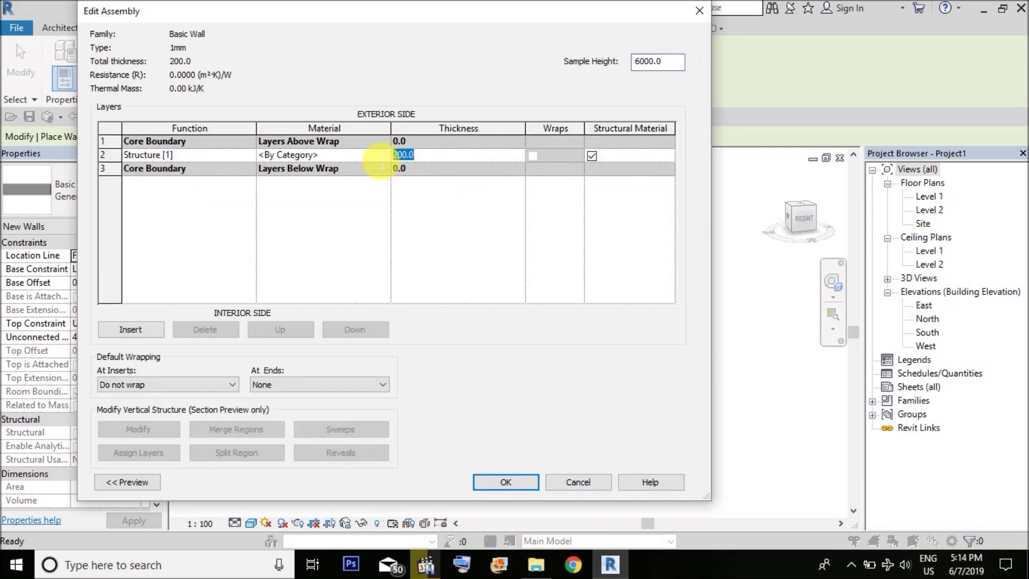
type("1")
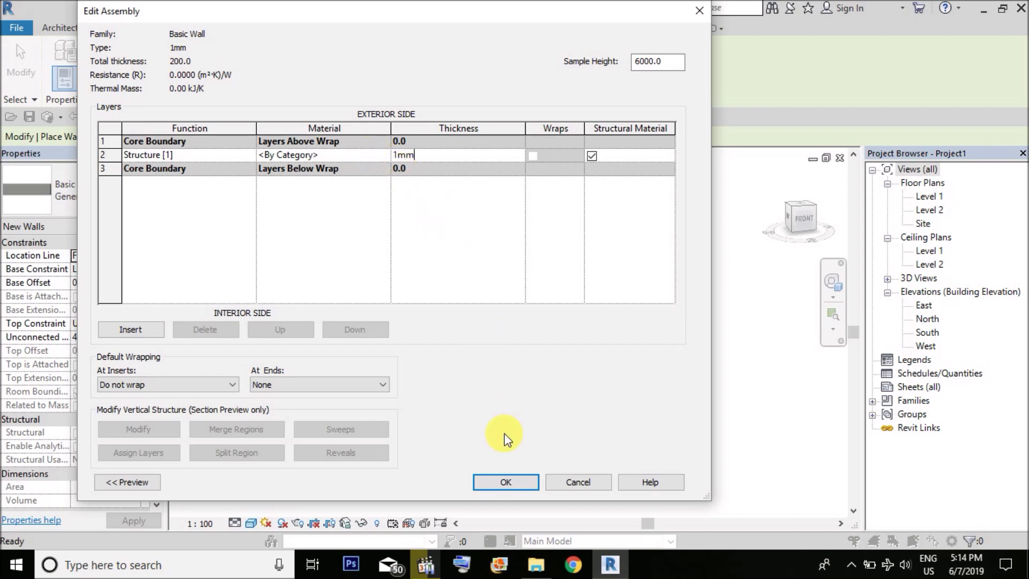
left_click(504, 474)
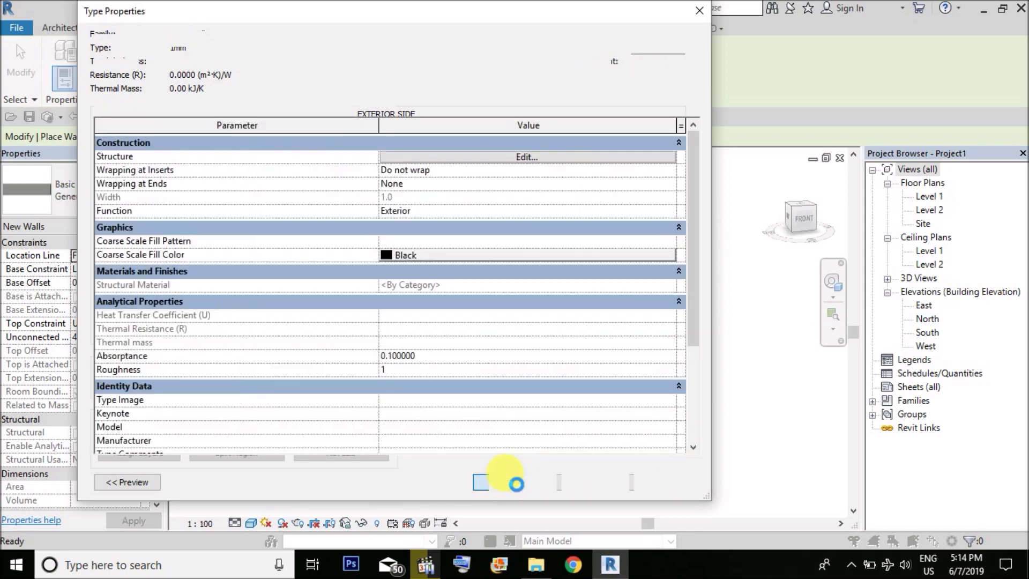
left_click(498, 156)
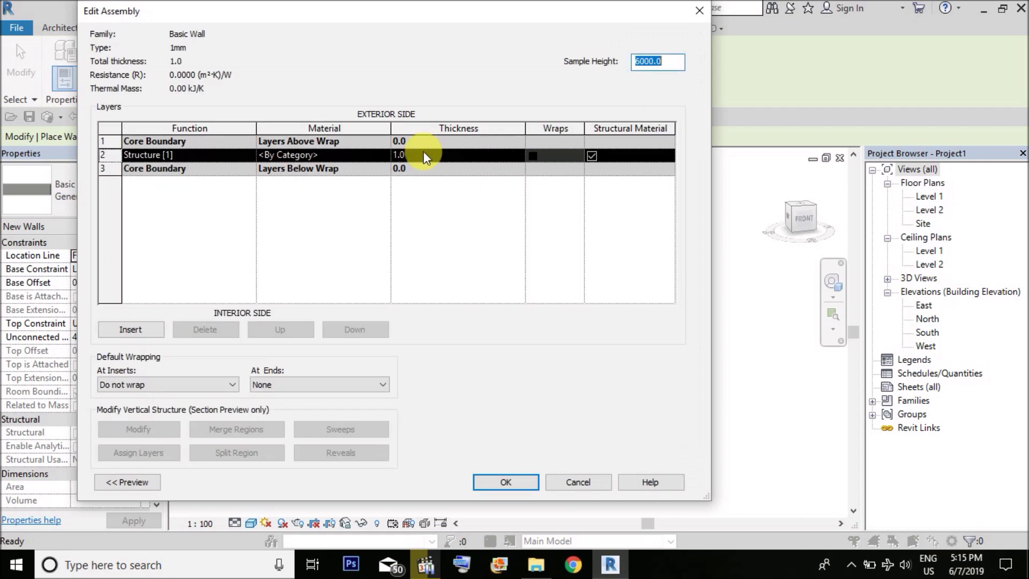
left_click(384, 157)
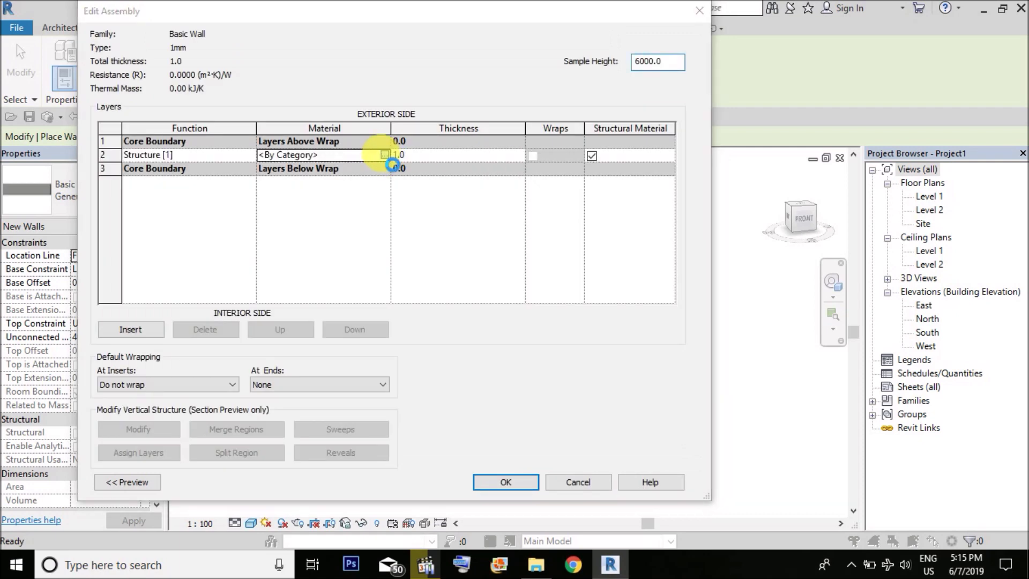
left_click(384, 157)
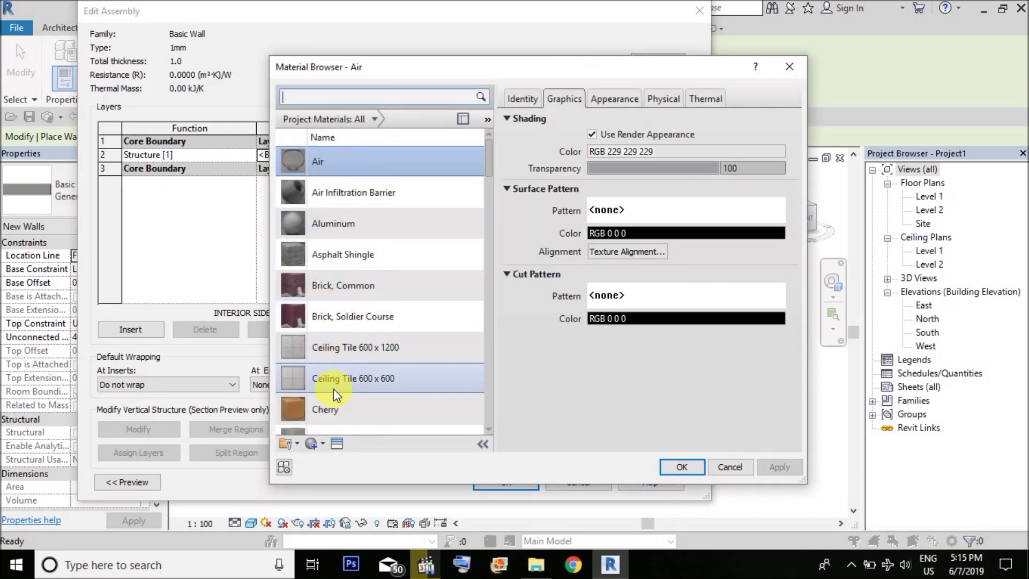
left_click(329, 409)
left_click(677, 467)
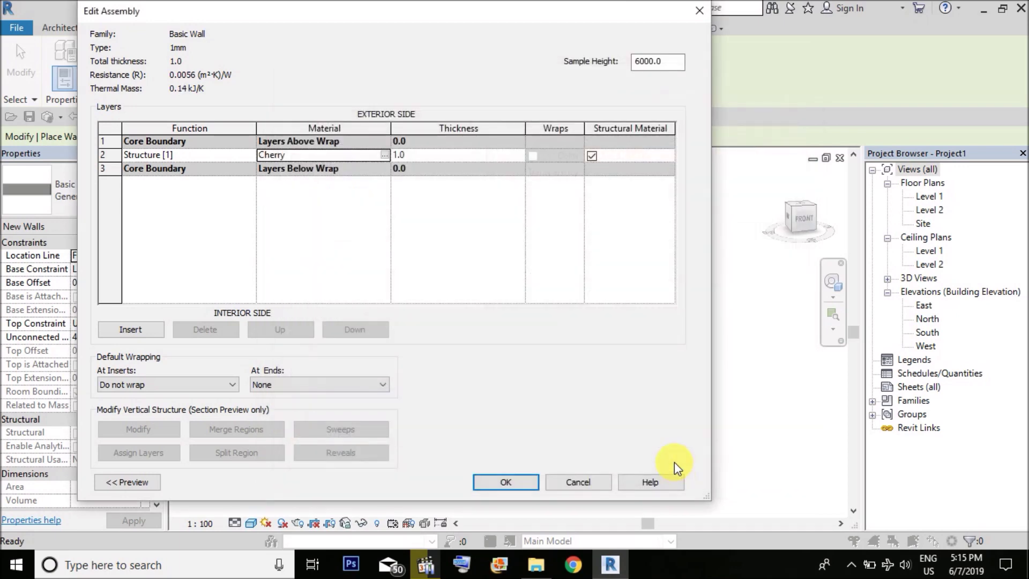
left_click(507, 482)
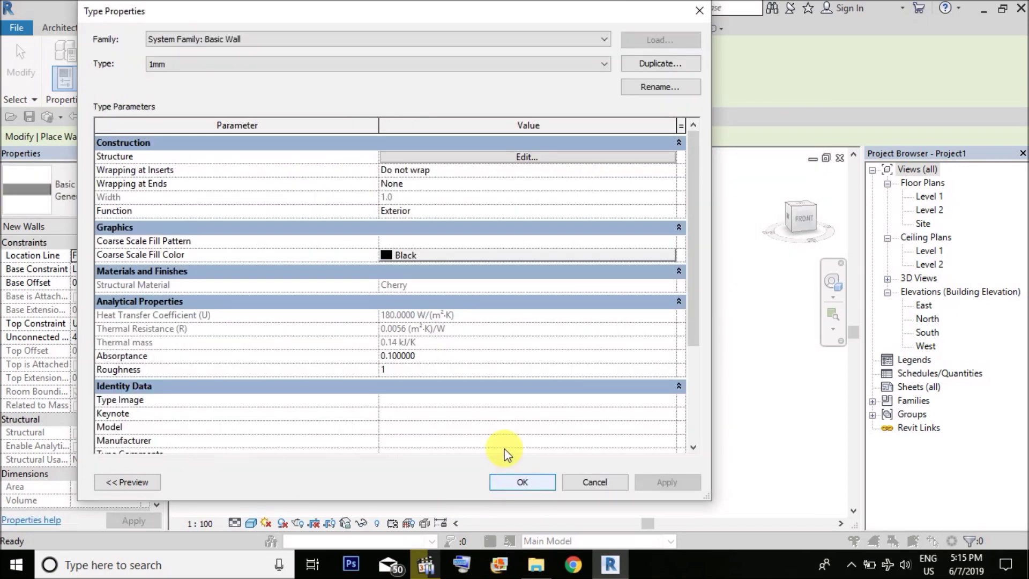
left_click(510, 481)
middle_click_drag(259, 306, 381, 349, "shift")
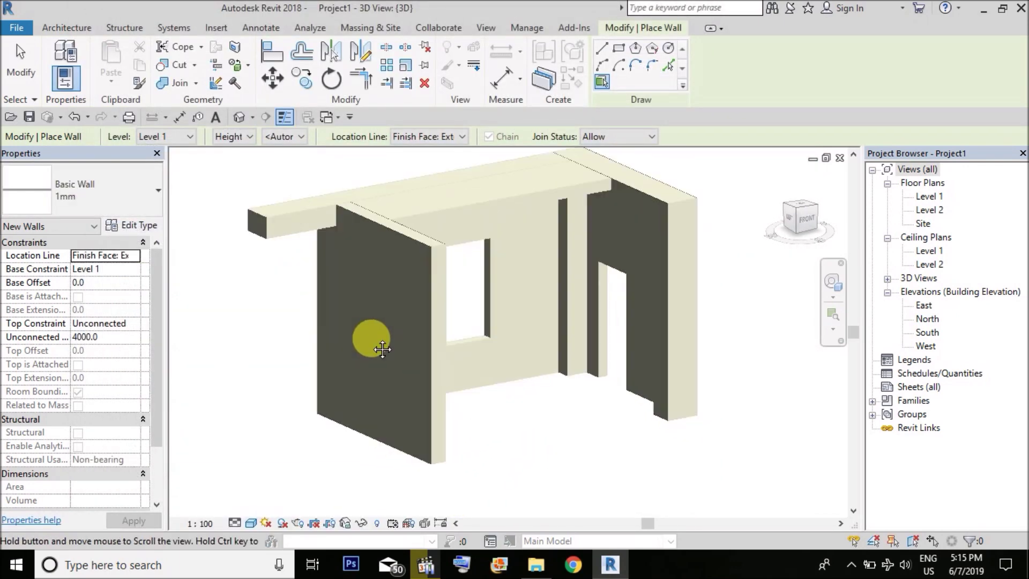
- Undo a trial wall on the beam face and set Location Line to Finish Face: Interior
scroll(284, 207, "up", 3)
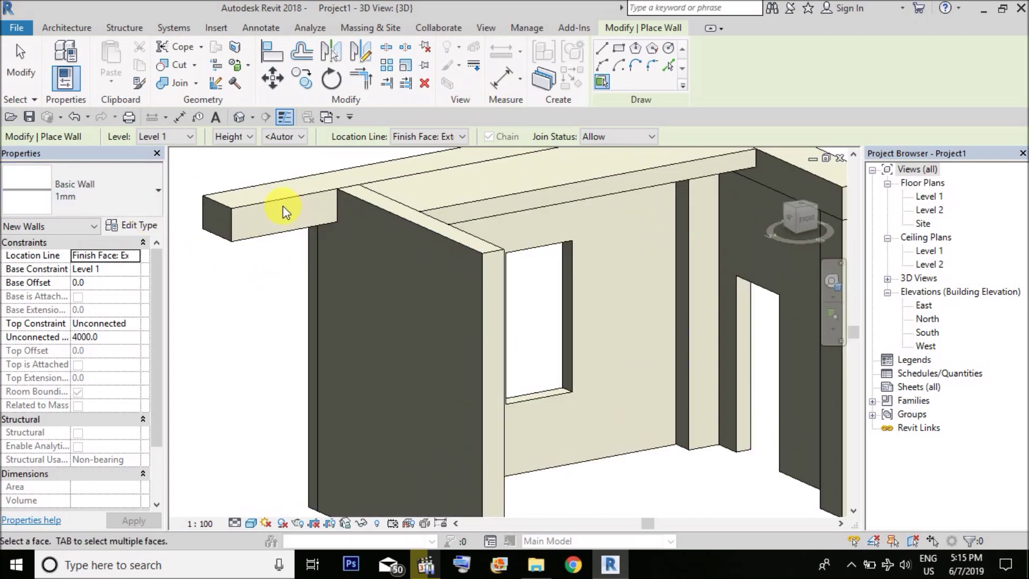
middle_click_drag(368, 259, 344, 248, "shift")
scroll(335, 252, "up", 4)
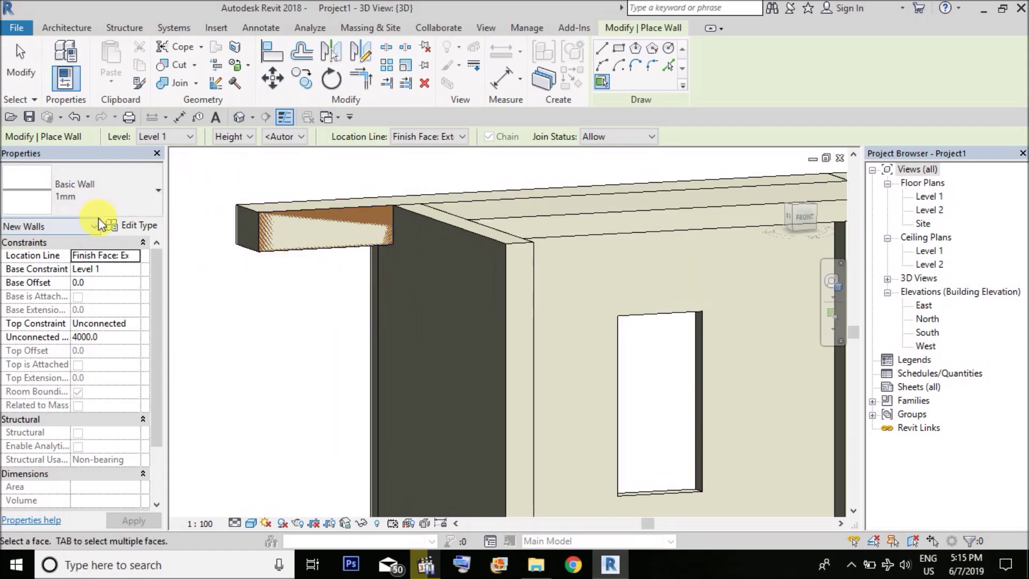
left_click(73, 117)
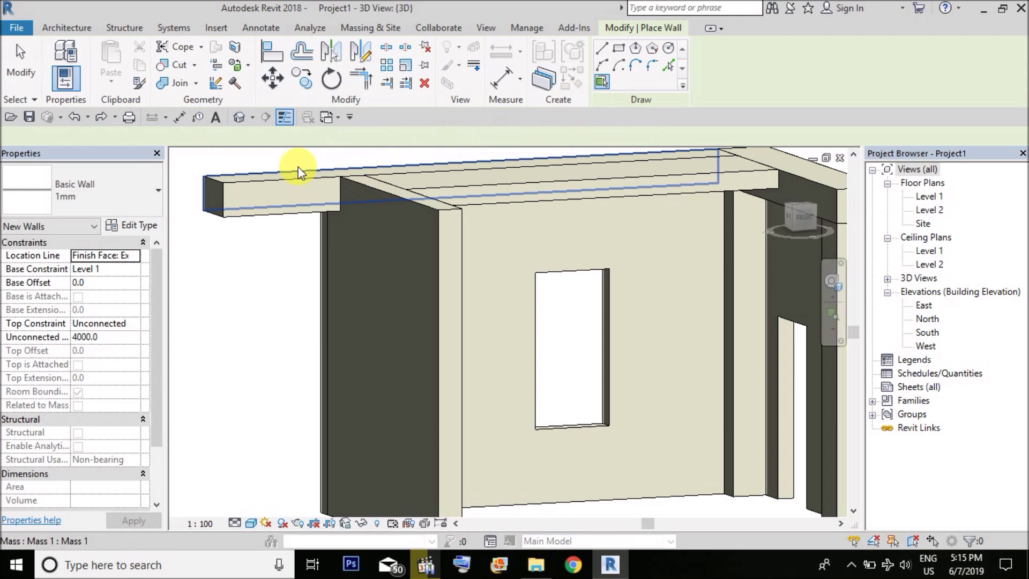
left_click(407, 136)
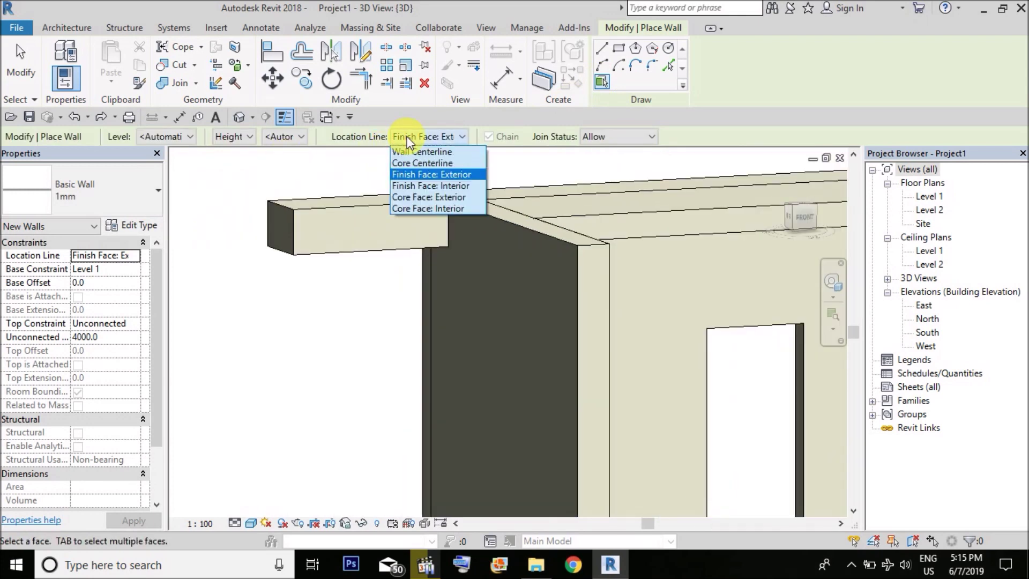
left_click(467, 187)
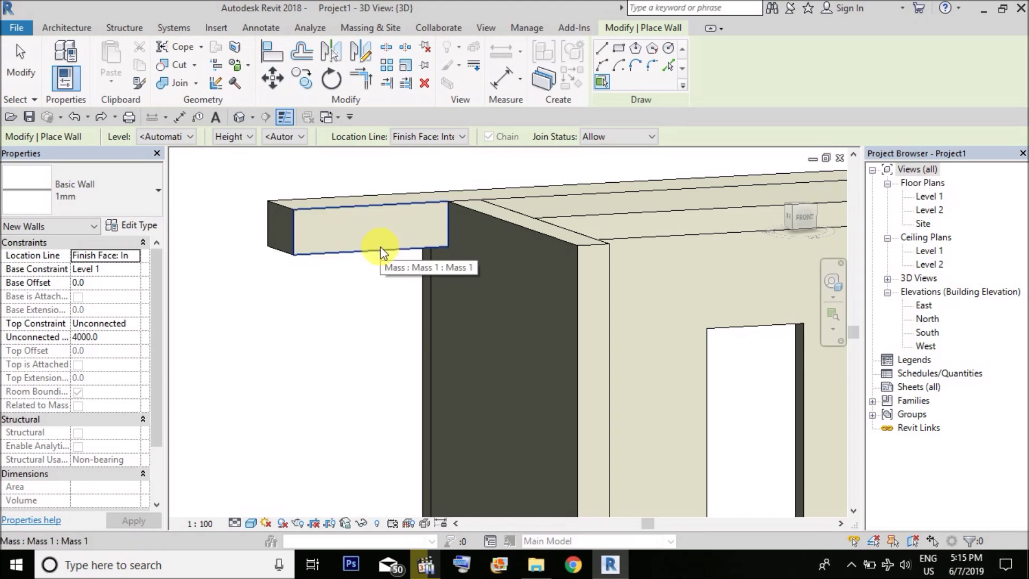
- Place 1mm Cherry walls on the left and windowed mass faces, then finish
middle_click_drag(415, 294, 448, 281, "shift")
scroll(438, 252, "up", 4)
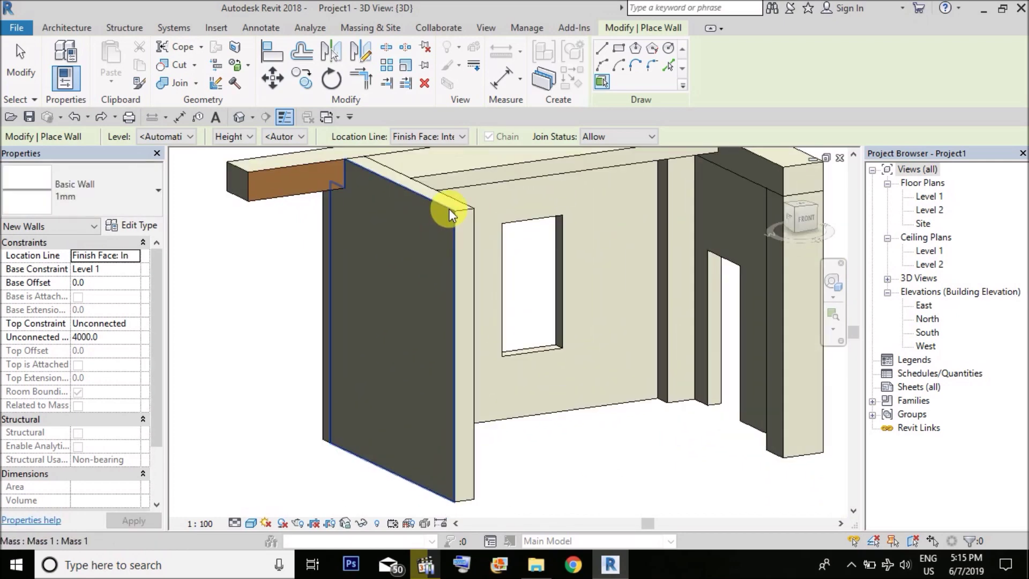
middle_click_drag(459, 264, 356, 214, "shift")
scroll(354, 176, "up", 3)
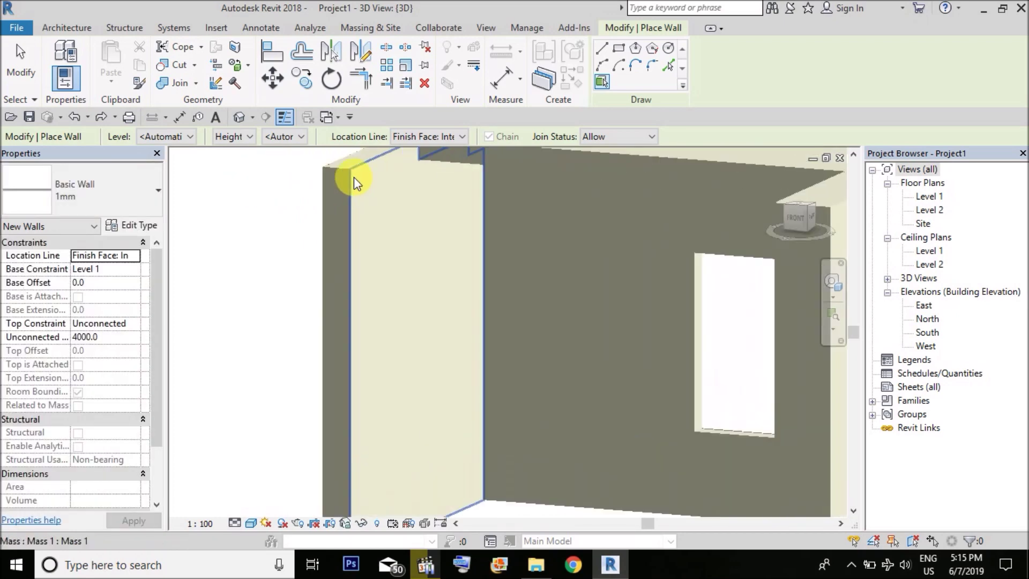
scroll(448, 319, "down", 4)
middle_click_drag(448, 319, 462, 272, "shift")
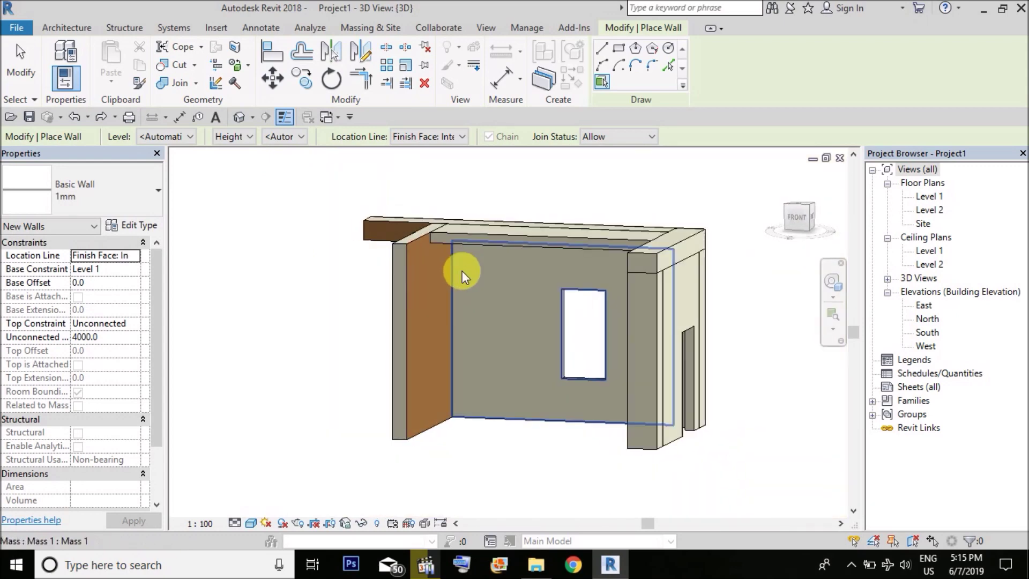
middle_click_drag(491, 466, 541, 390, "shift")
scroll(436, 385, "up", 3)
middle_click_drag(623, 332, 412, 338, "shift")
scroll(478, 330, "down", 3)
key("Escape")
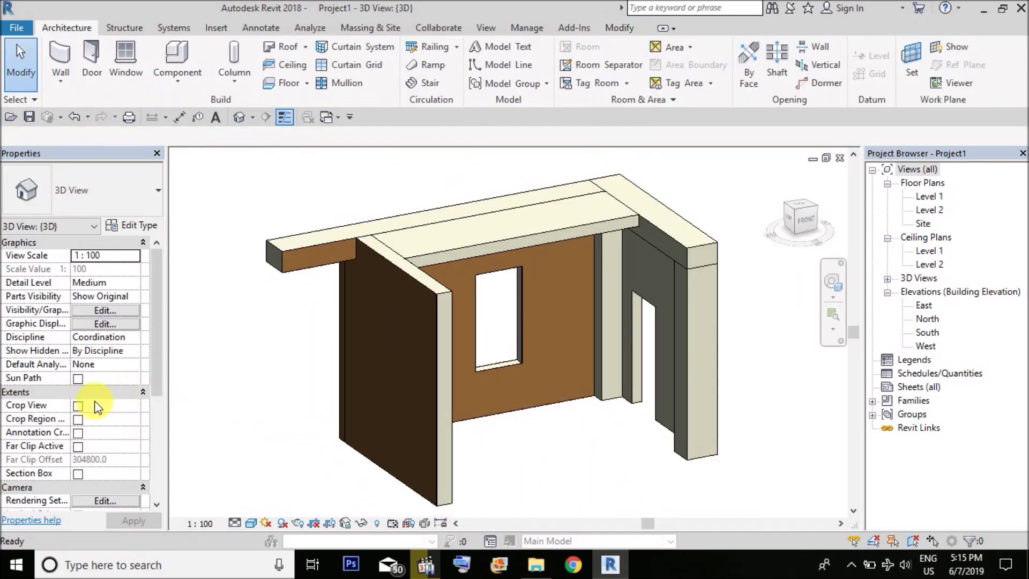
- Turn on the 3D view's section box and orbit to inspect the model from below
left_click(78, 473)
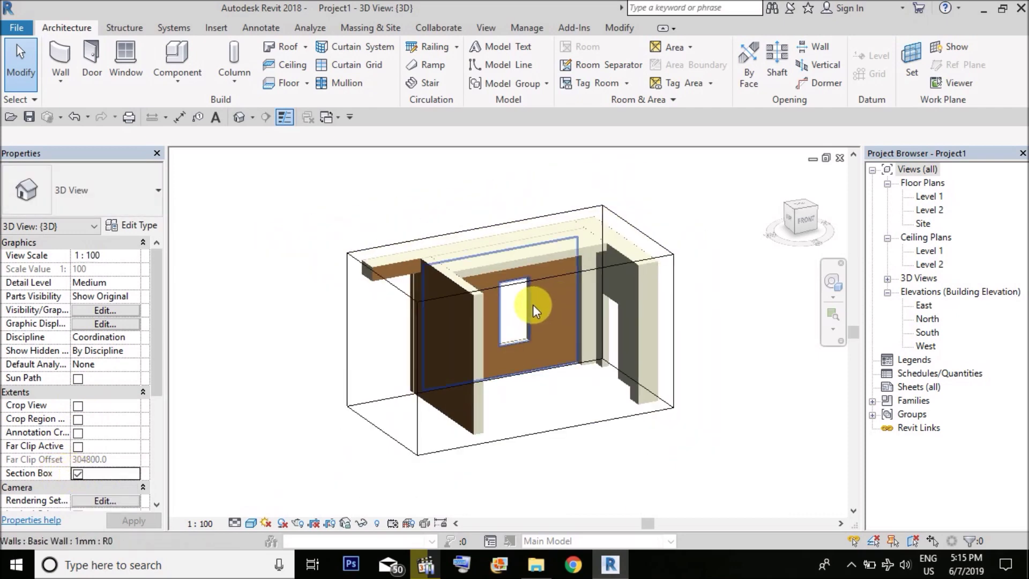
left_click(507, 242)
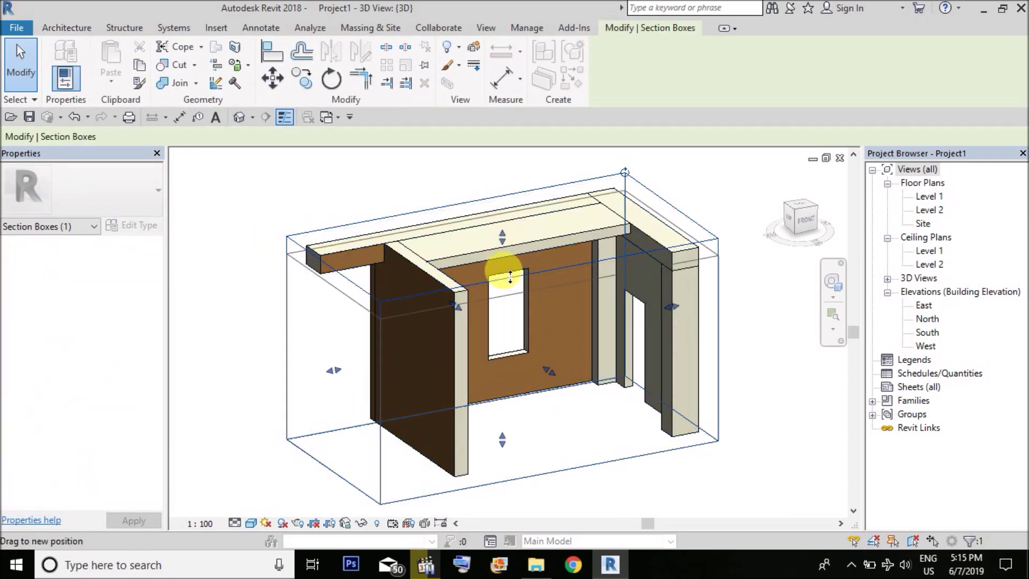
middle_click_drag(489, 264, 471, 443, "shift")
scroll(410, 251, "up", 3)
middle_click_drag(409, 252, 384, 262, "shift")
key("Escape")
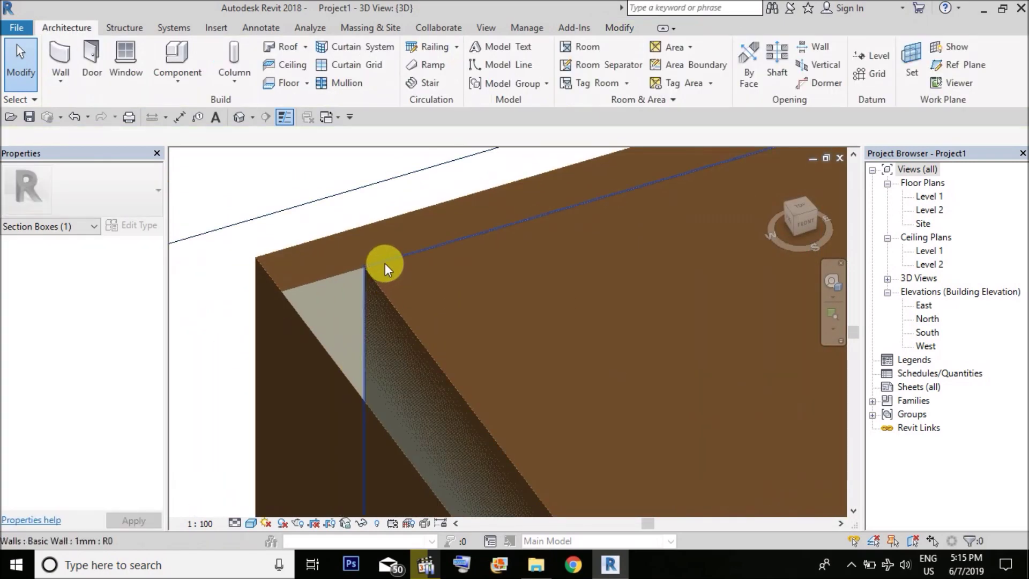
- Select the brown corner wall and orbit around it to check it
left_click(391, 258)
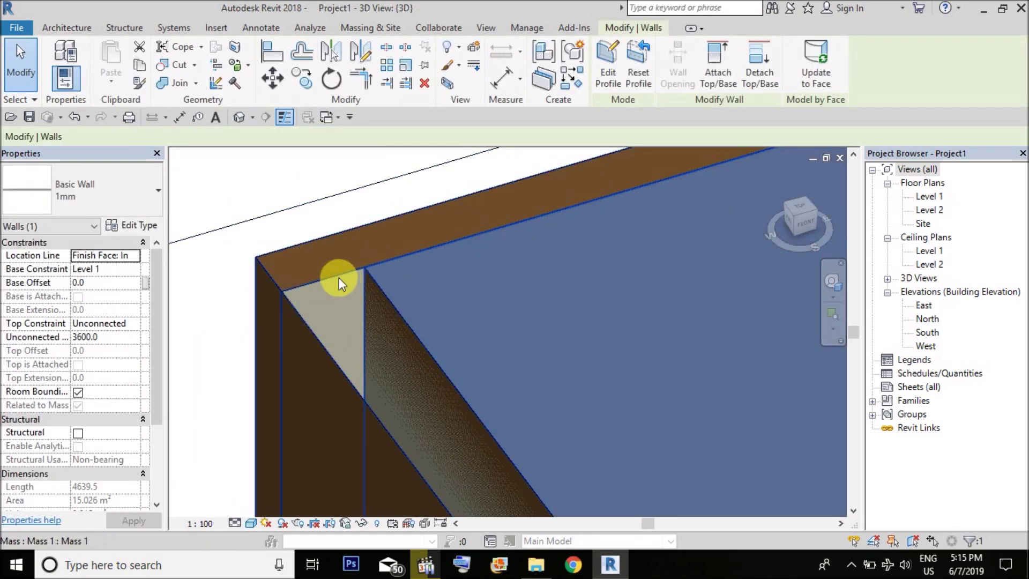
scroll(320, 269, "down", 3)
middle_click_drag(257, 275, 753, 161, "shift")
scroll(535, 265, "up", 5)
key("Escape")
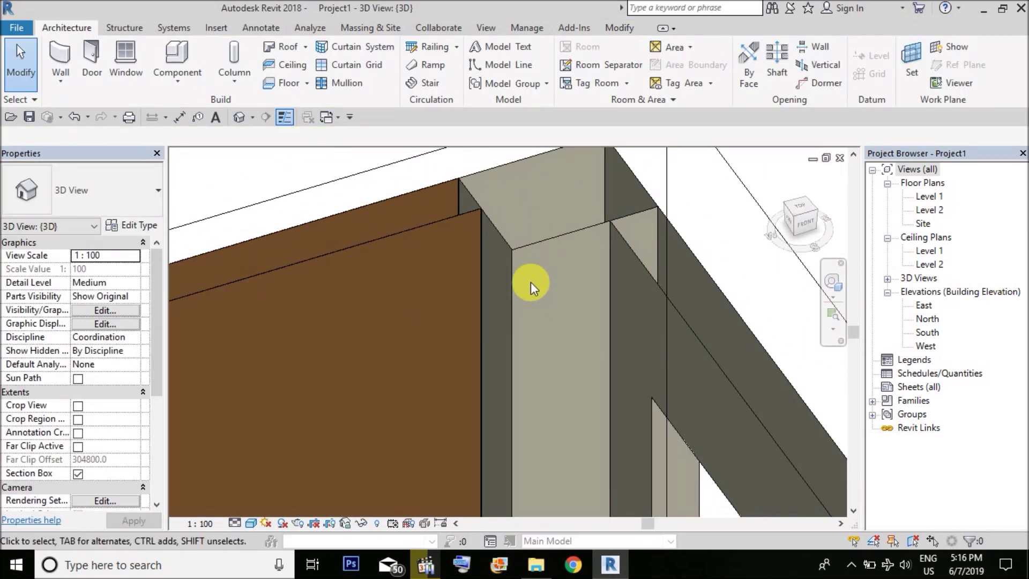
- Place walls by picked faces on the highlighted face and the narrow corner face
key("w")
key("a")
left_click(602, 82)
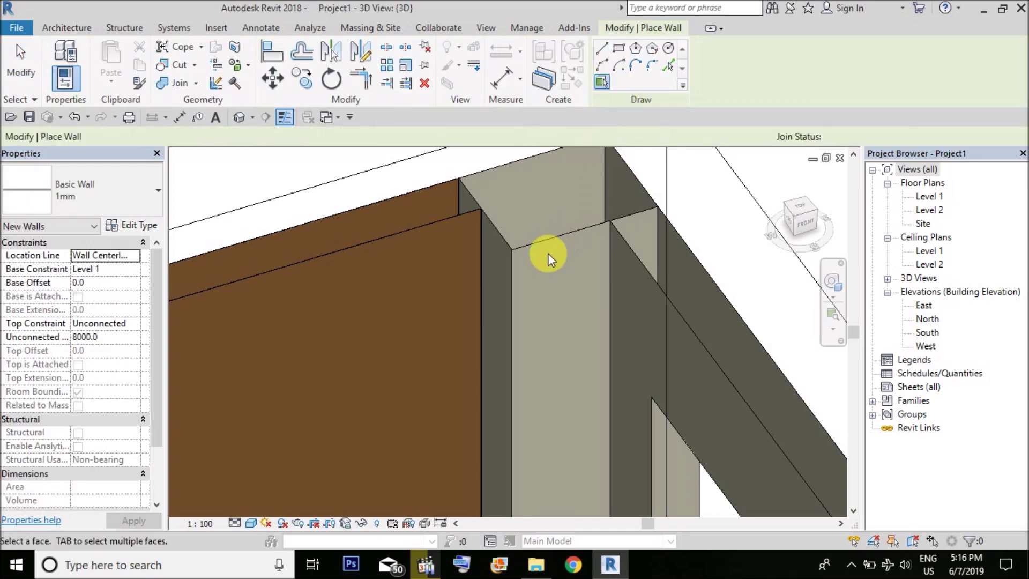
left_click(596, 224)
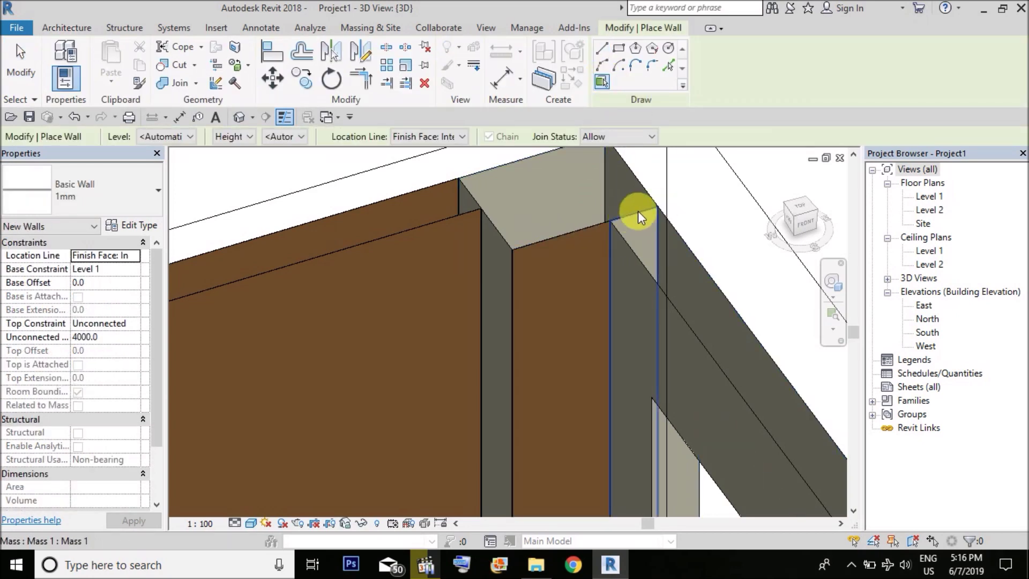
left_click(499, 230)
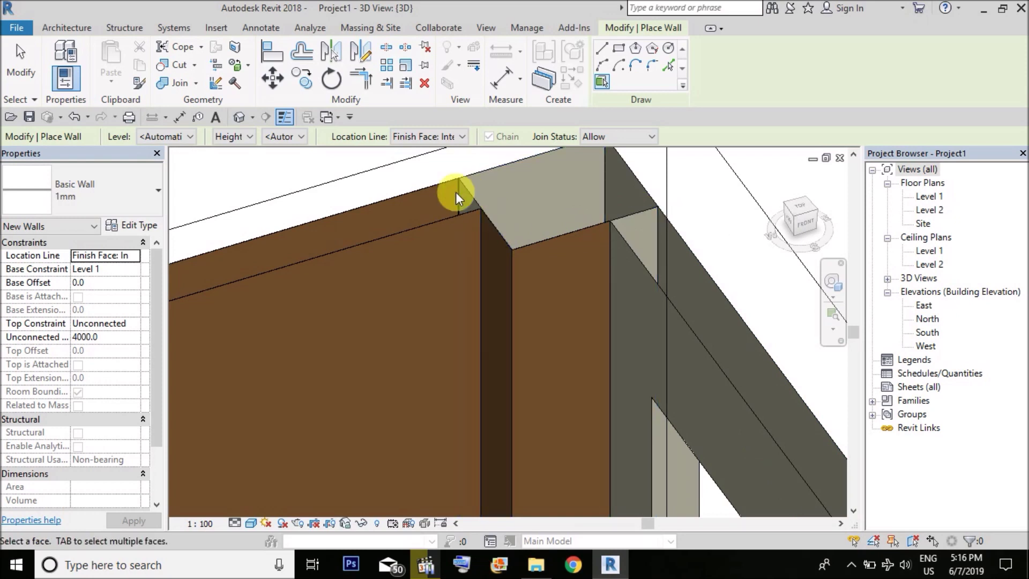
scroll(532, 206, "down", 3)
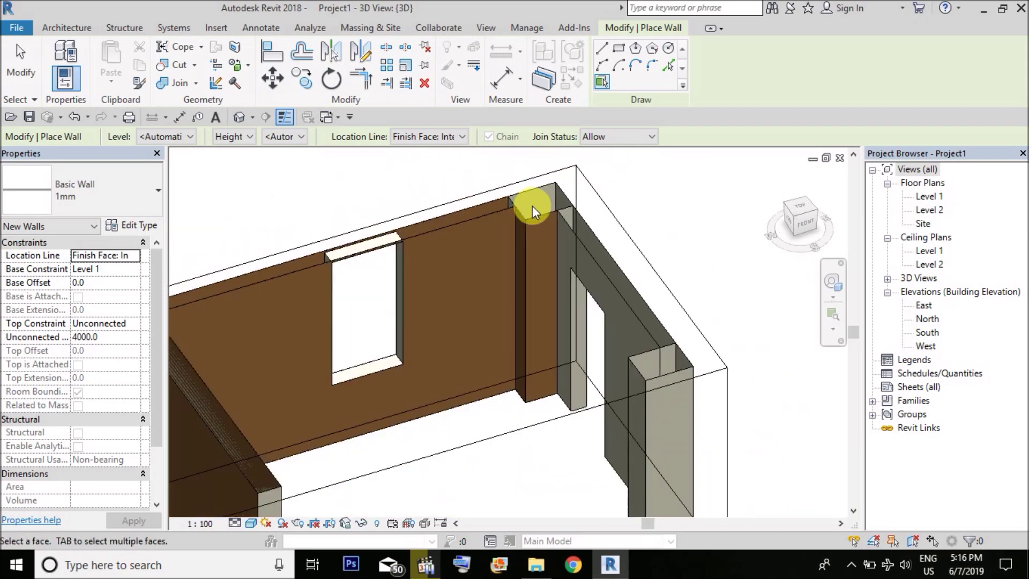
scroll(563, 220, "down", 5)
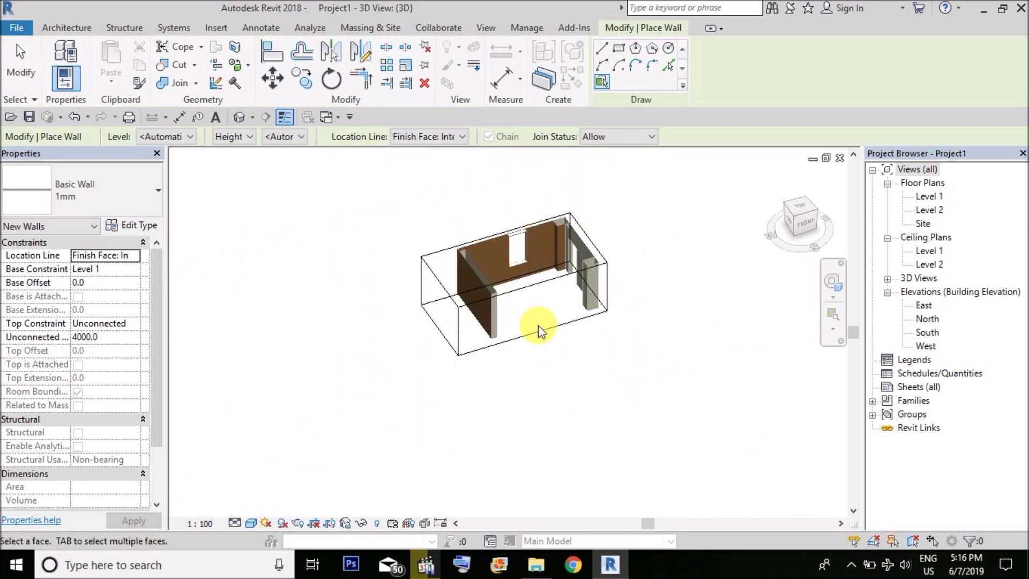
scroll(538, 324, "up", 5)
key("Escape")
- Orbit the 3D view to review the whole walled model
scroll(541, 393, "down", 4)
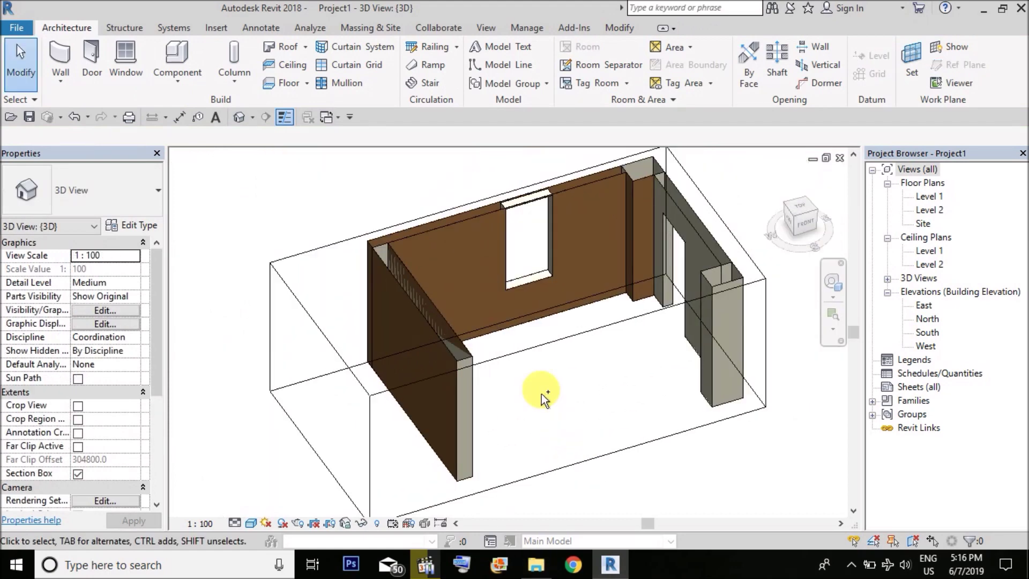
scroll(541, 389, "up", 6)
scroll(513, 271, "down", 5)
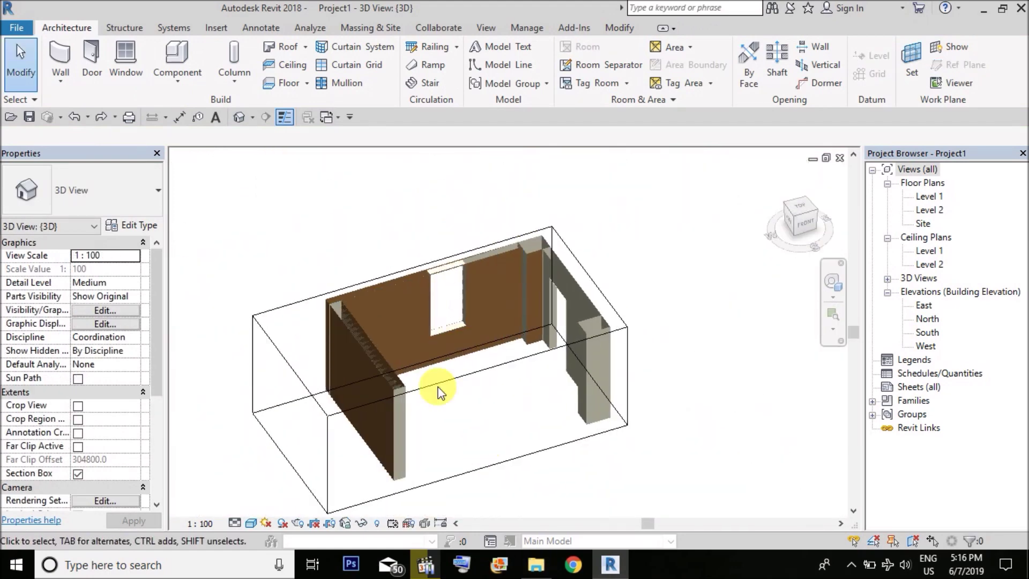
middle_click_drag(538, 314, 471, 268, "shift")
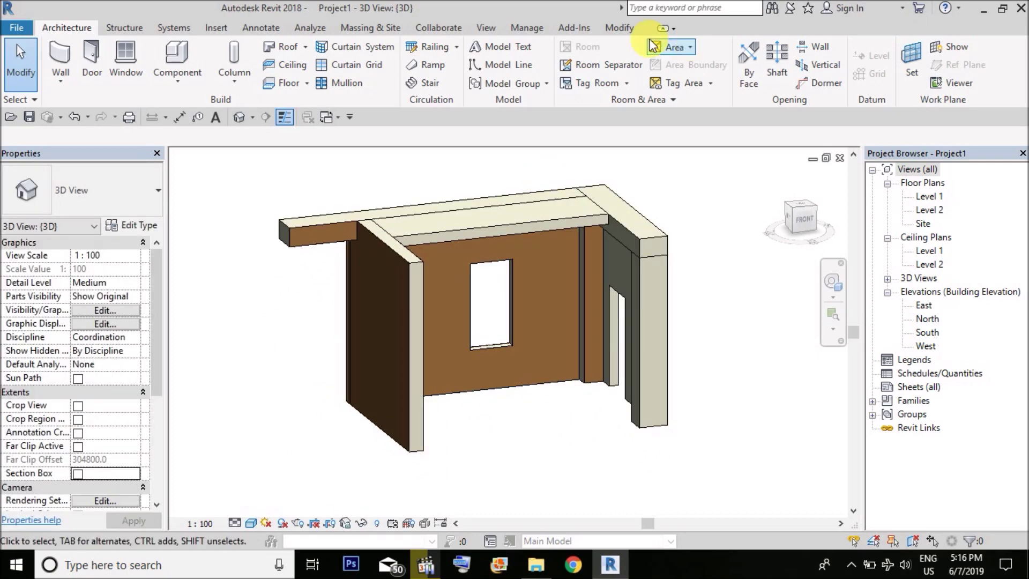
left_click(498, 28)
- Create a new Walls category quantity schedule
left_click(711, 43)
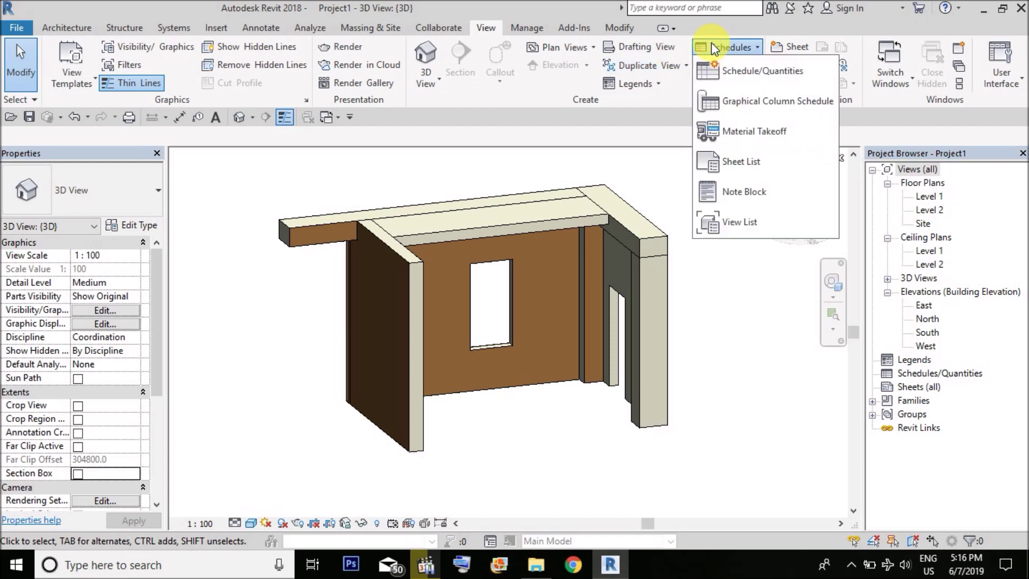
left_click(728, 71)
left_click(407, 300)
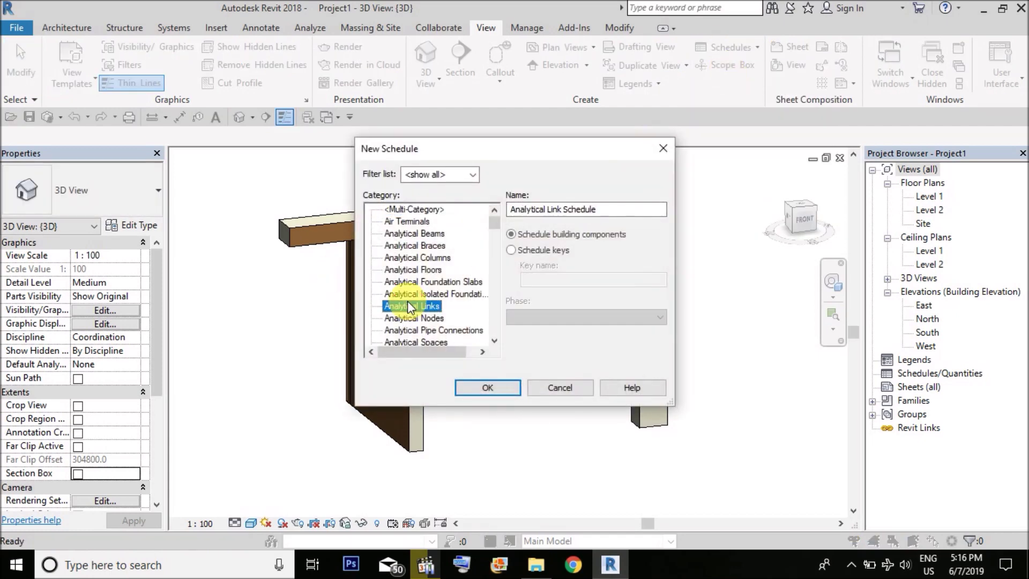
scroll(410, 311, "down", 20)
left_click(415, 317)
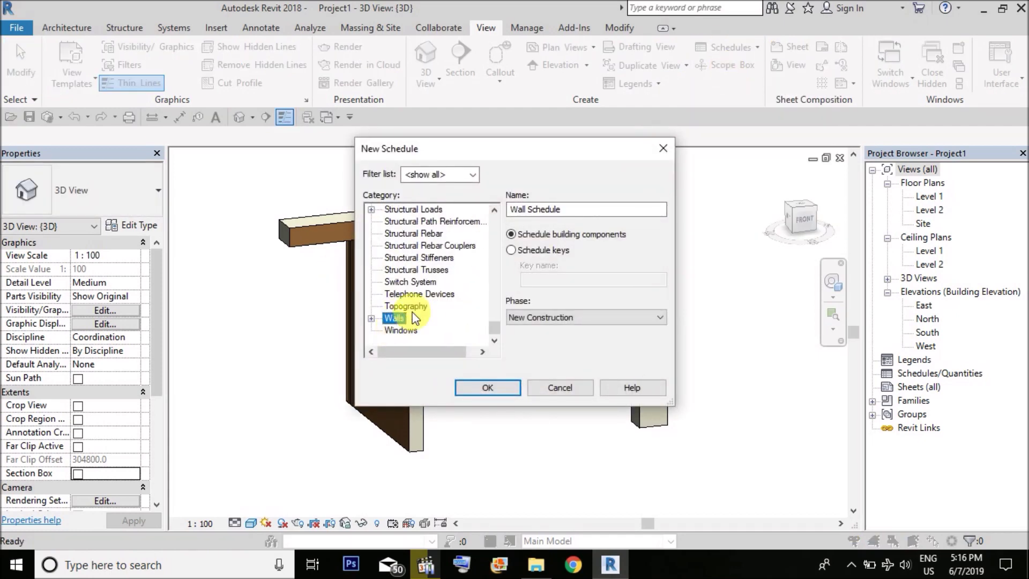
left_click(498, 390)
- Add the Family, Family and Type, and Area fields, with Area last
left_click(492, 216)
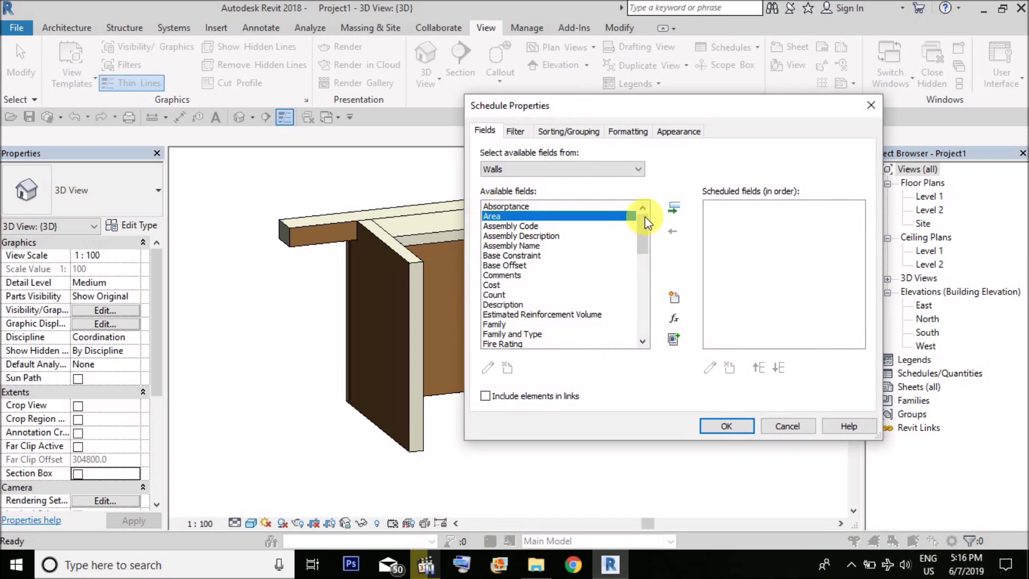
left_click(671, 212)
left_click(514, 314)
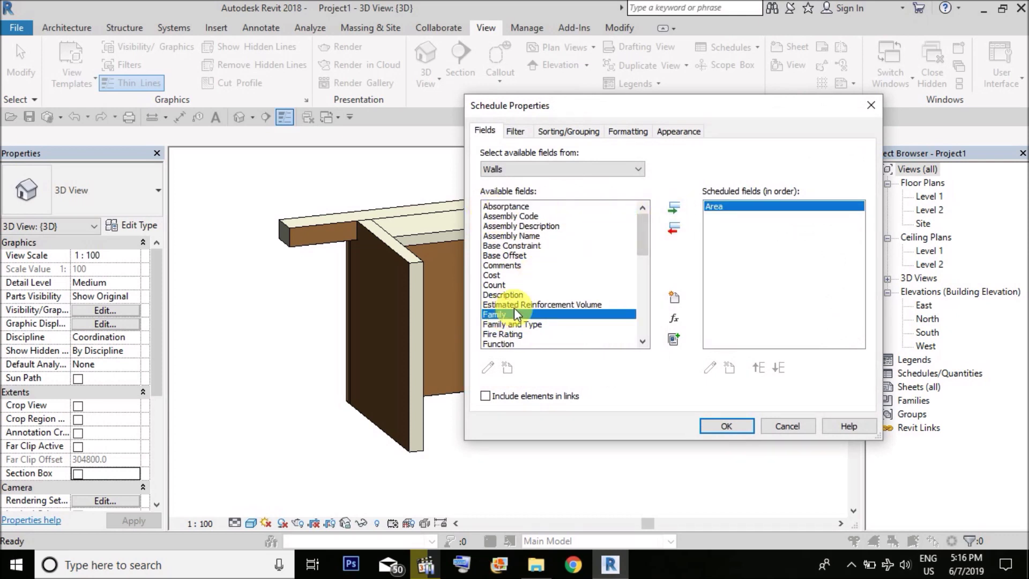
left_click(675, 207)
left_click(683, 211)
left_click(729, 207)
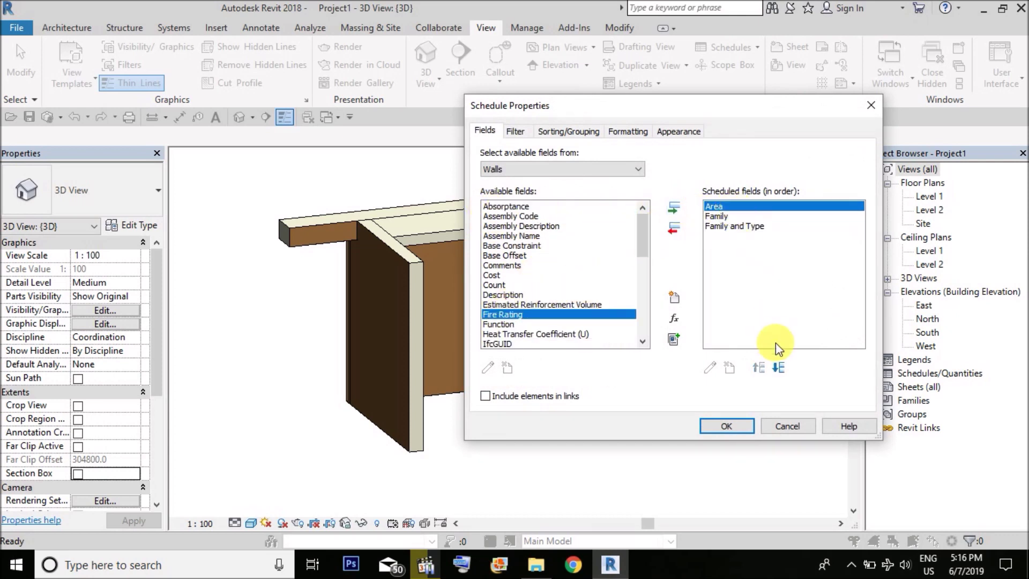
left_click(778, 368)
left_click(778, 368)
- Enable grand totals, round Area to 3 decimal places, and calculate Area totals
left_click(570, 133)
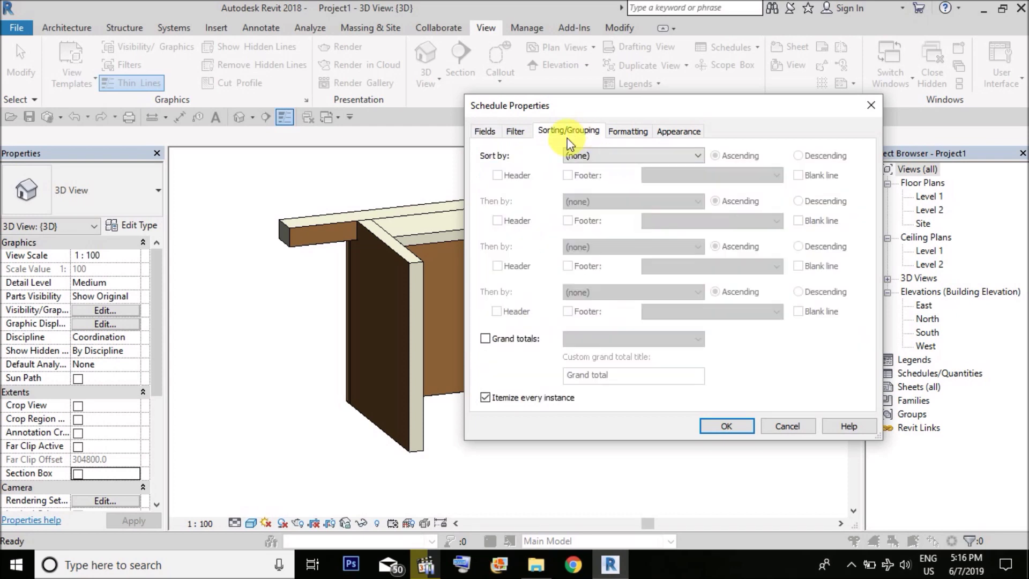
left_click(523, 340)
left_click(627, 132)
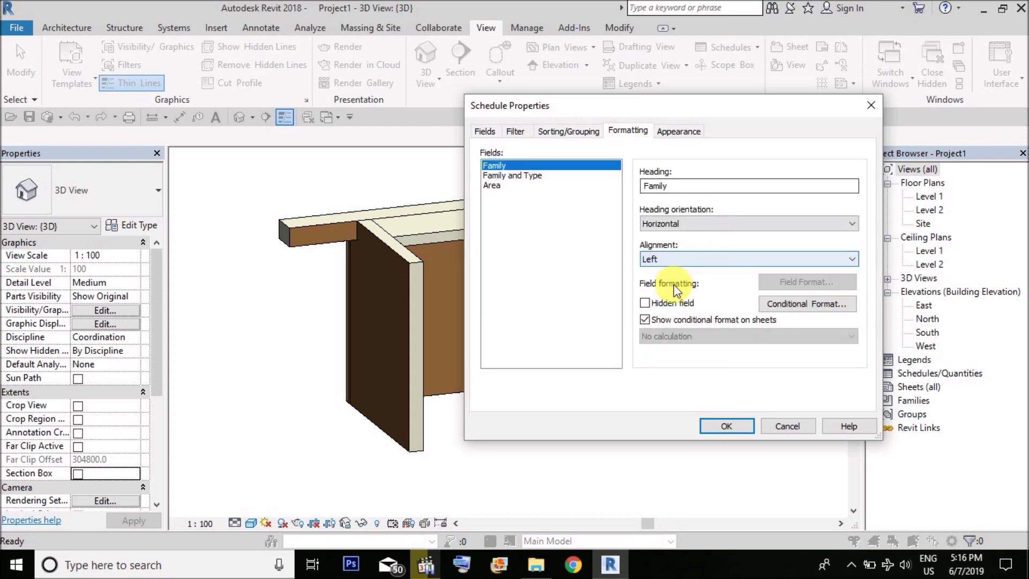
left_click(491, 185)
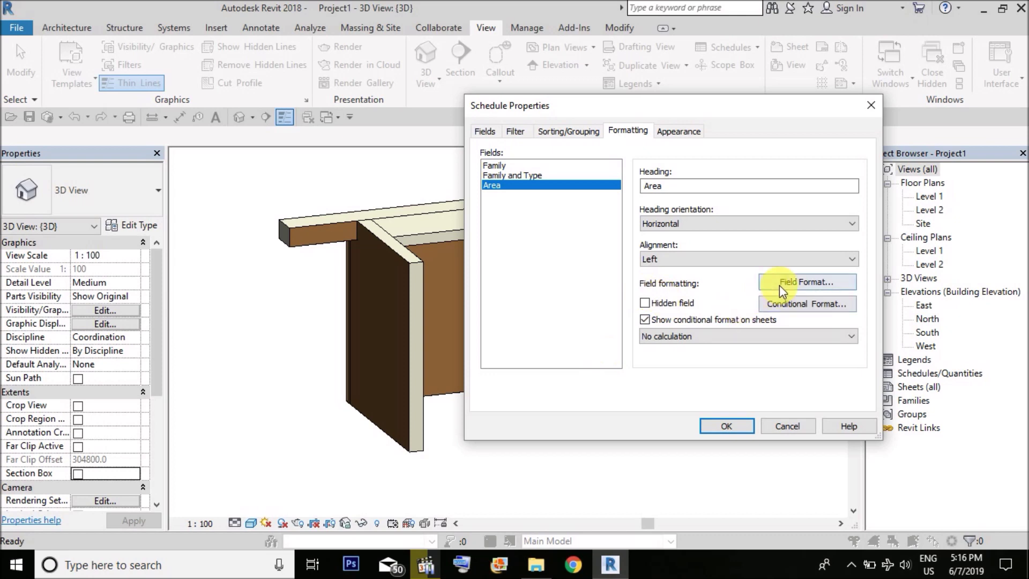
left_click(779, 285)
left_click(560, 170)
left_click(590, 231)
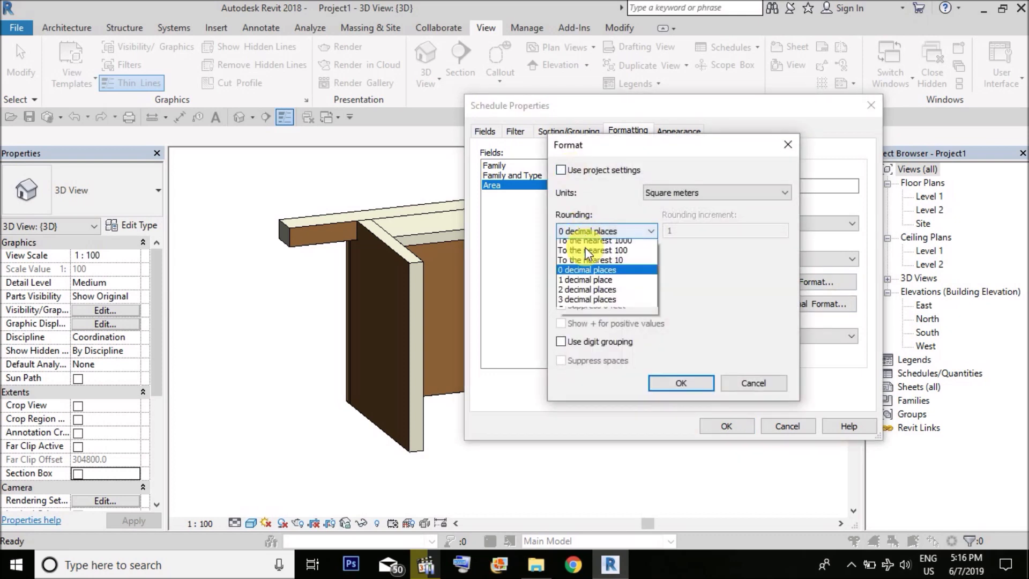
left_click(594, 303)
left_click(681, 384)
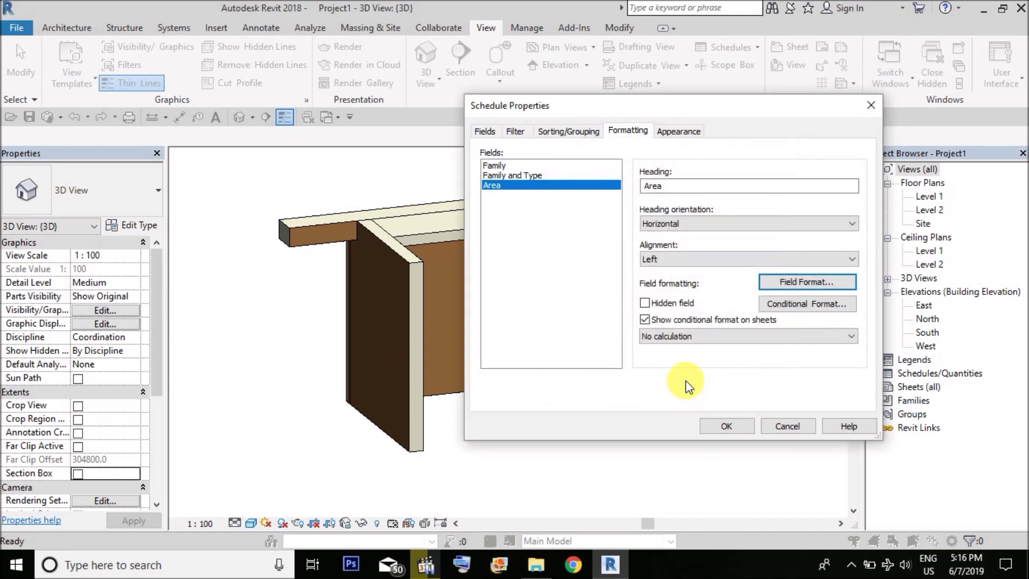
left_click(687, 336)
left_click(678, 347)
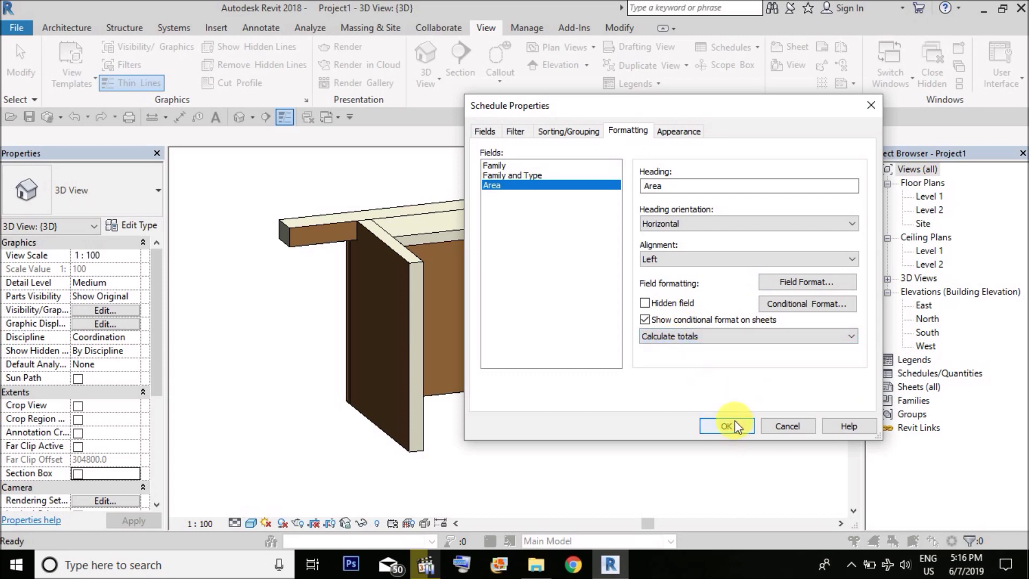
left_click(735, 424)
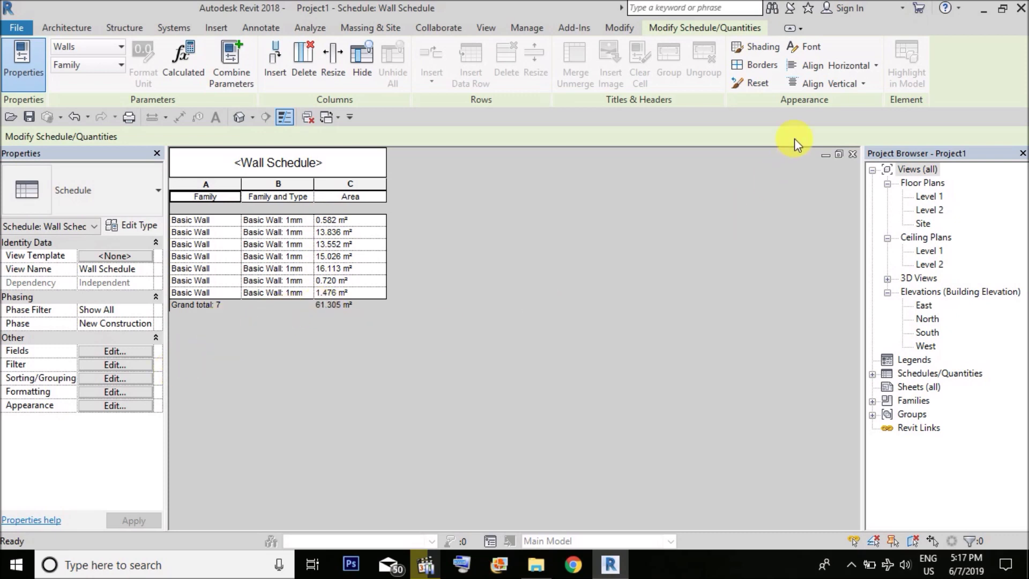
- Close the Project2 3D view and tile the 3D view beside the Wall Schedule
left_click(611, 28)
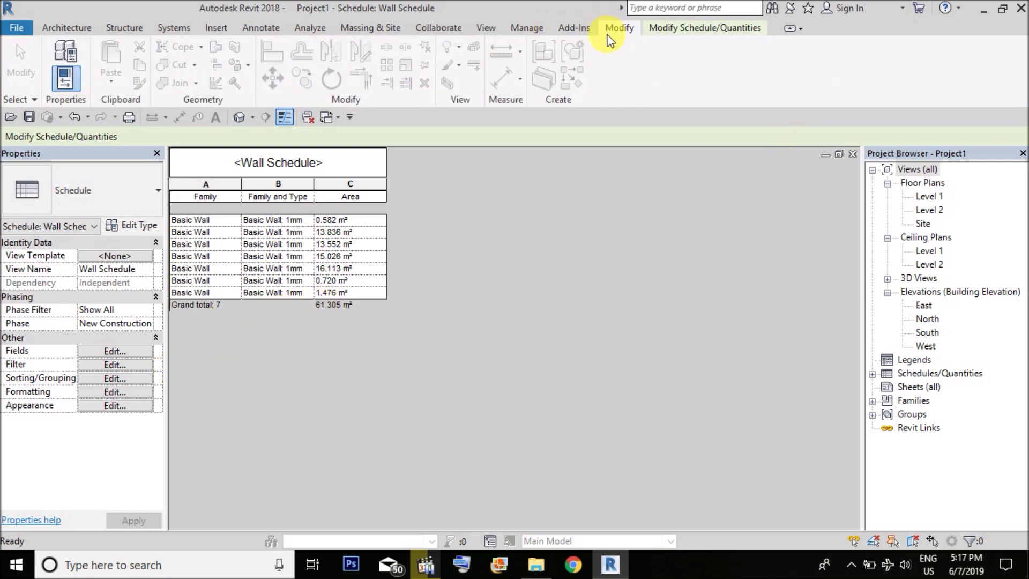
left_click(487, 29)
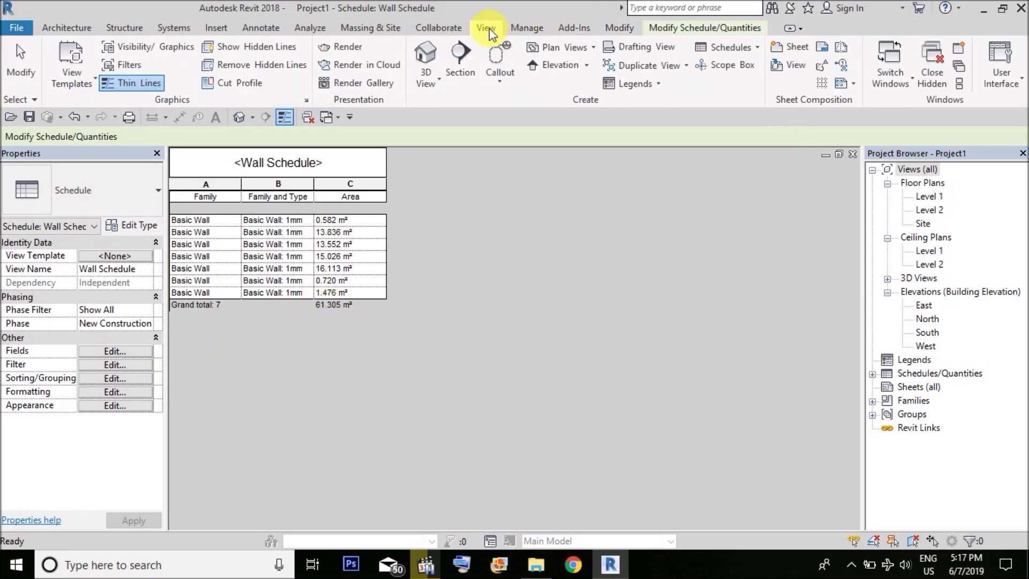
left_click(958, 85)
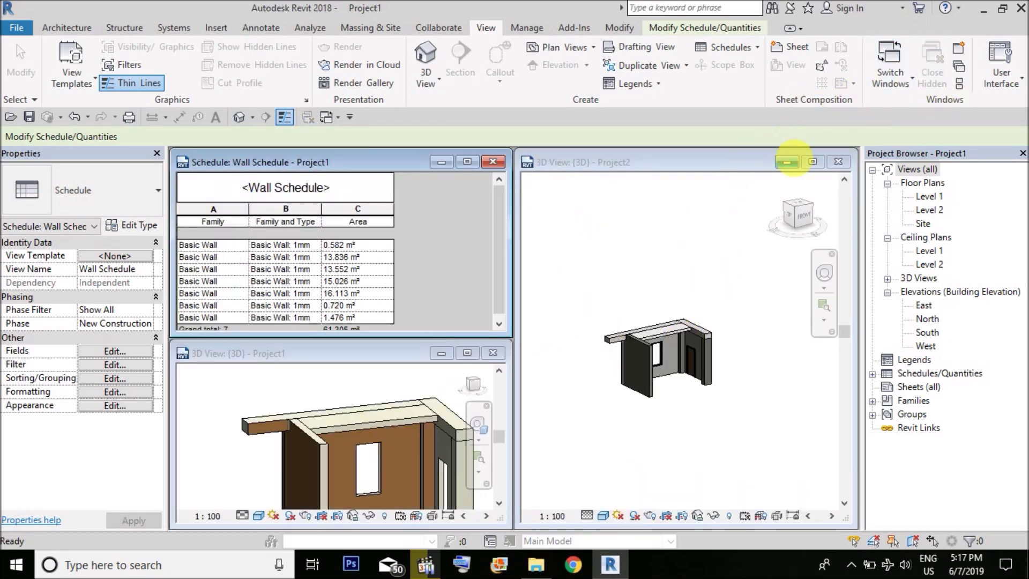
left_click(787, 162)
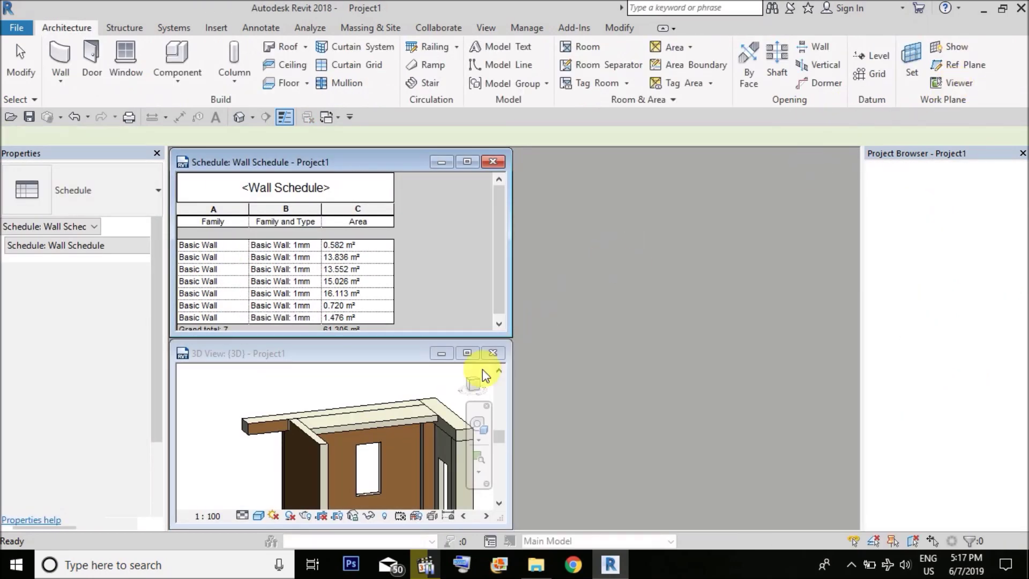
left_click(467, 353)
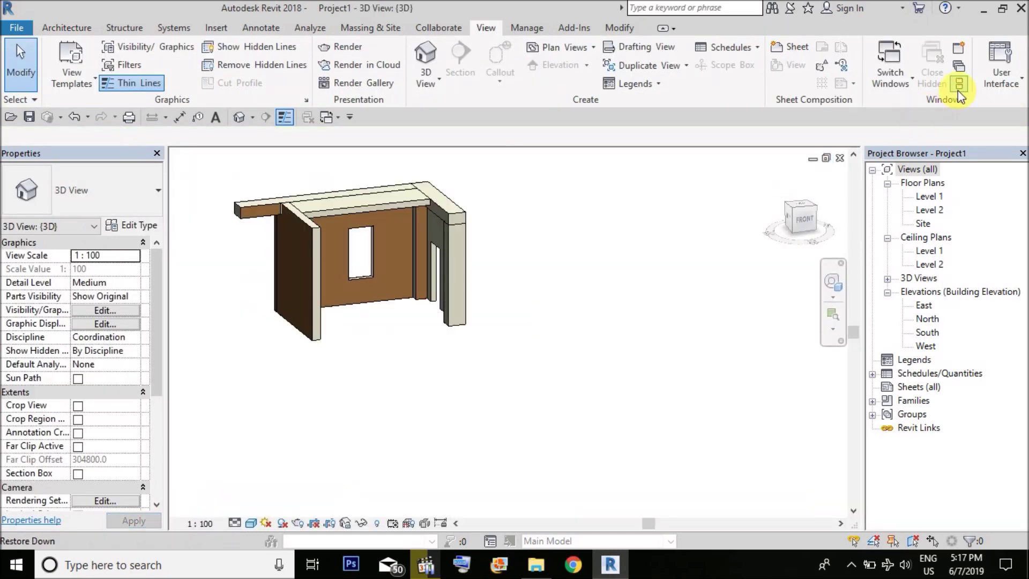
left_click(958, 84)
scroll(372, 304, "up", 5)
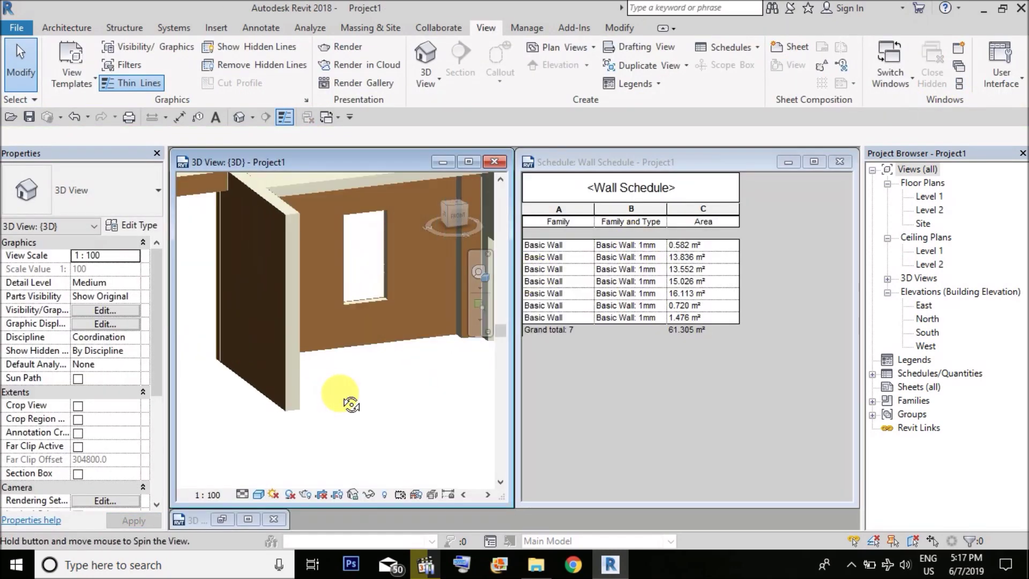
scroll(359, 401, "down", 3)
scroll(267, 218, "down", 2)
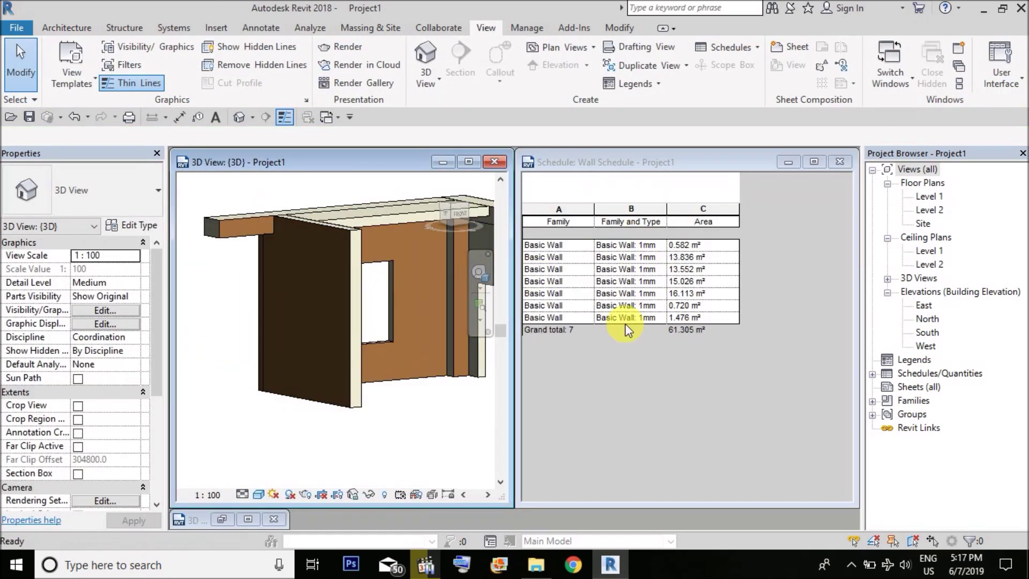
- Highlight the walls of the 16.113, 0.720, last and 13.836 m² schedule rows in 3D
left_click(683, 293)
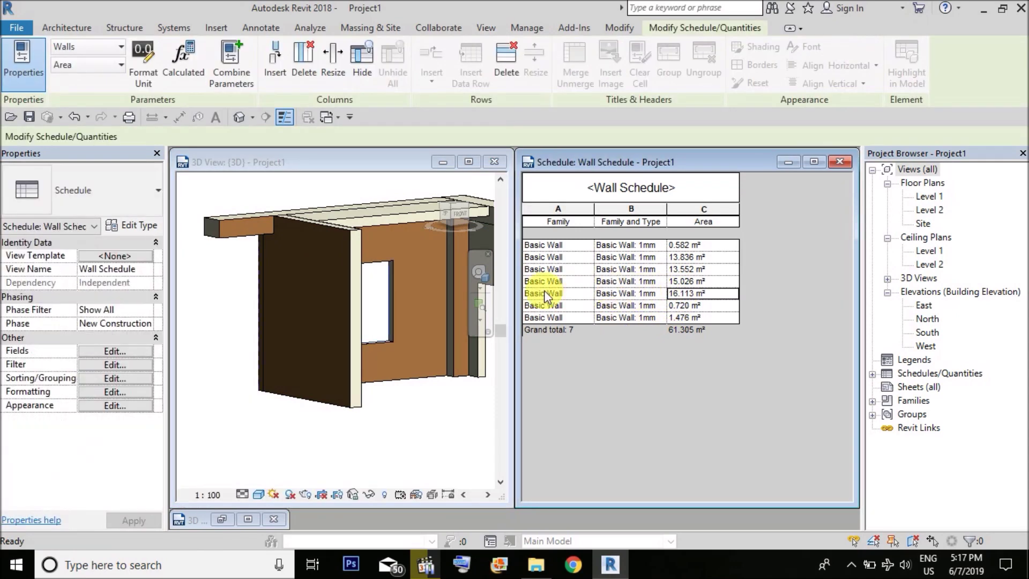
left_click(569, 294)
middle_click_drag(433, 333, 496, 482, "shift")
left_click(559, 306)
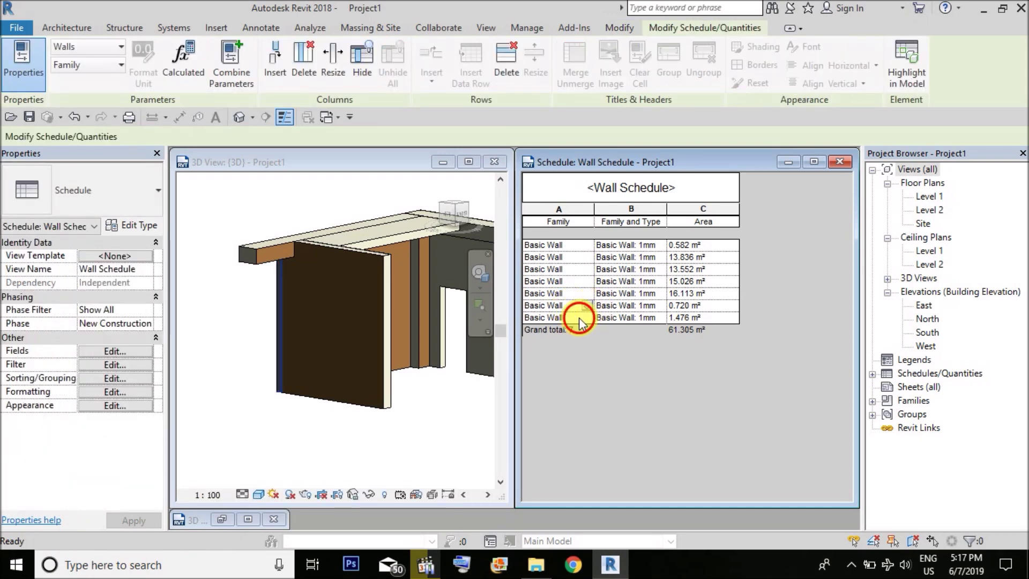
left_click(580, 318)
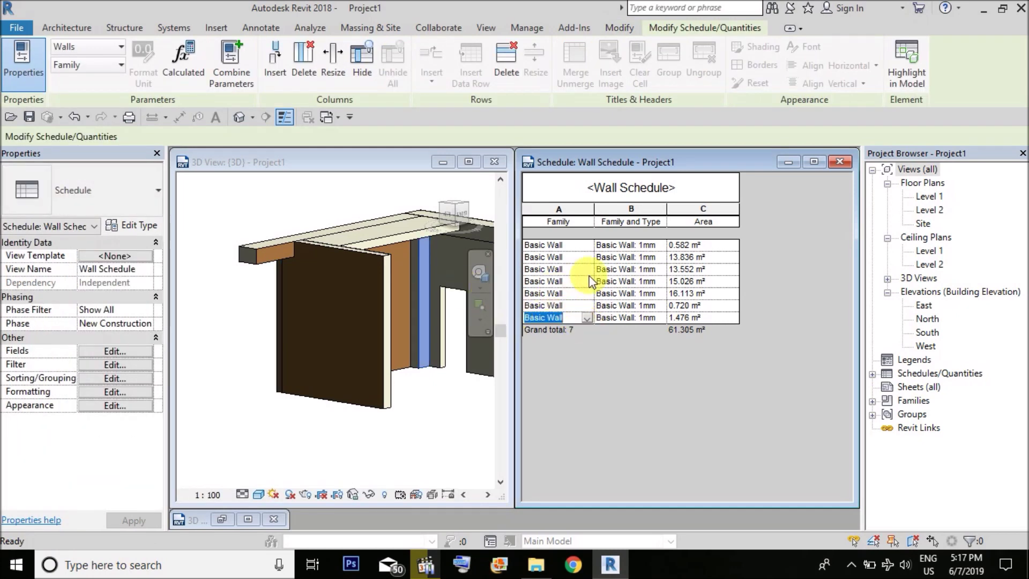
left_click(579, 259)
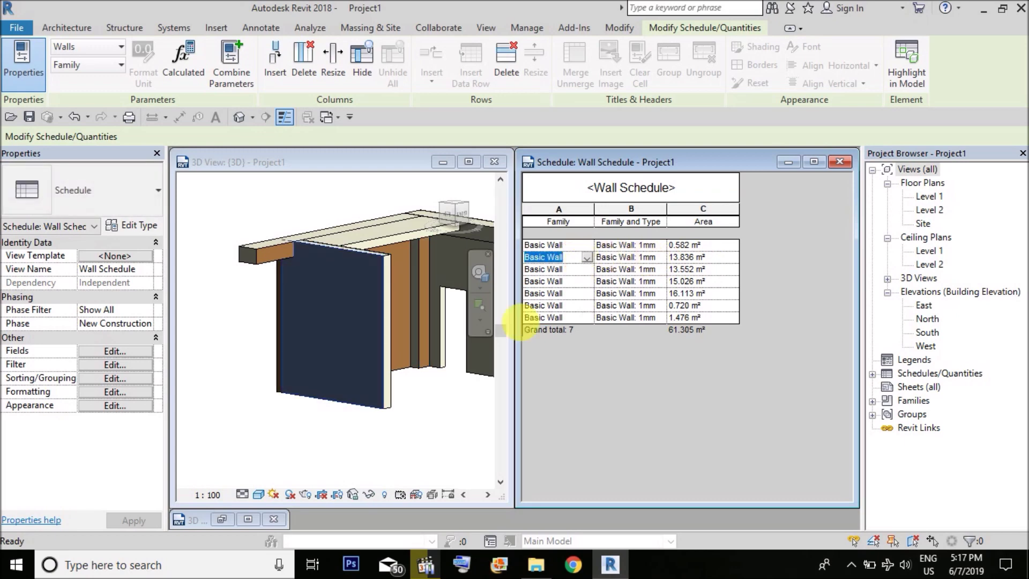
left_click(429, 393)
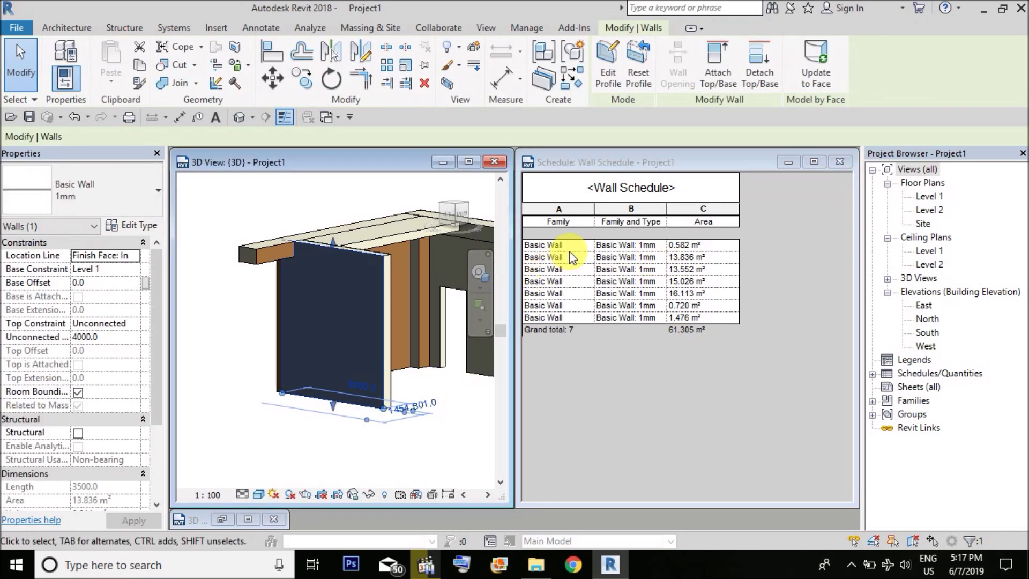
left_click(569, 252)
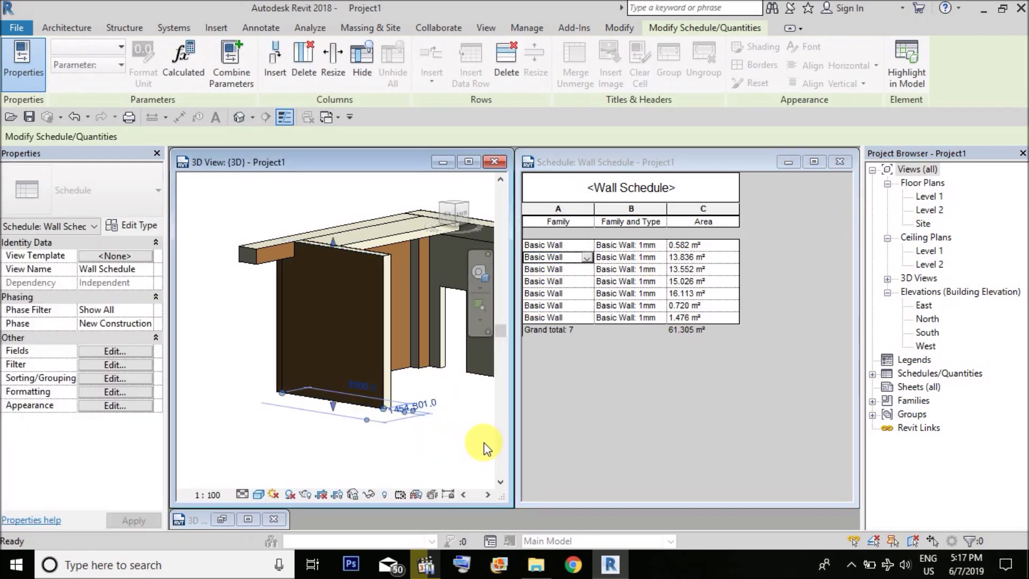
- Maximize the 3D view, clear the wall selection and orbit around the house
left_click(468, 162)
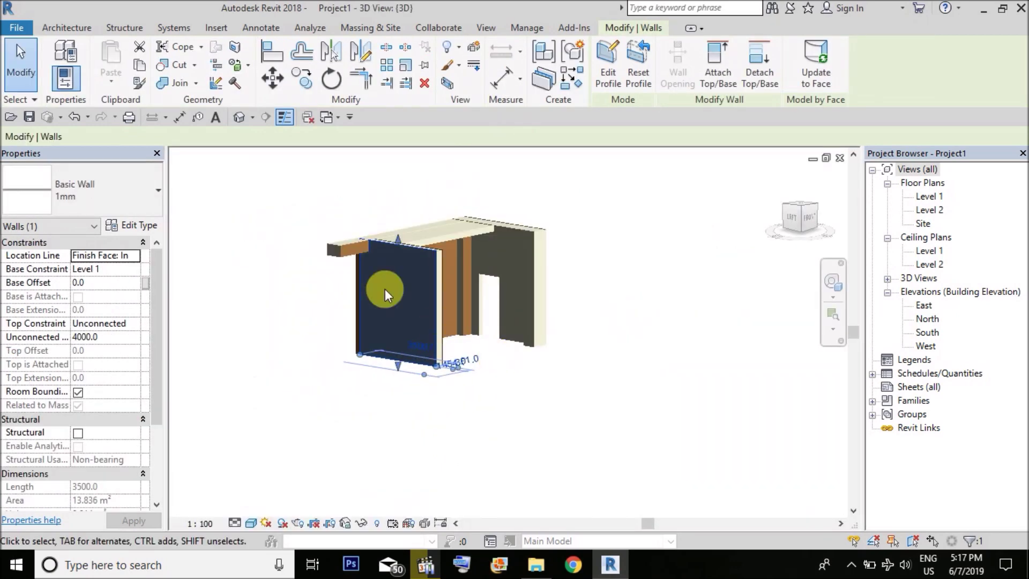
key("Escape")
middle_click_drag(385, 288, 458, 229, "shift")
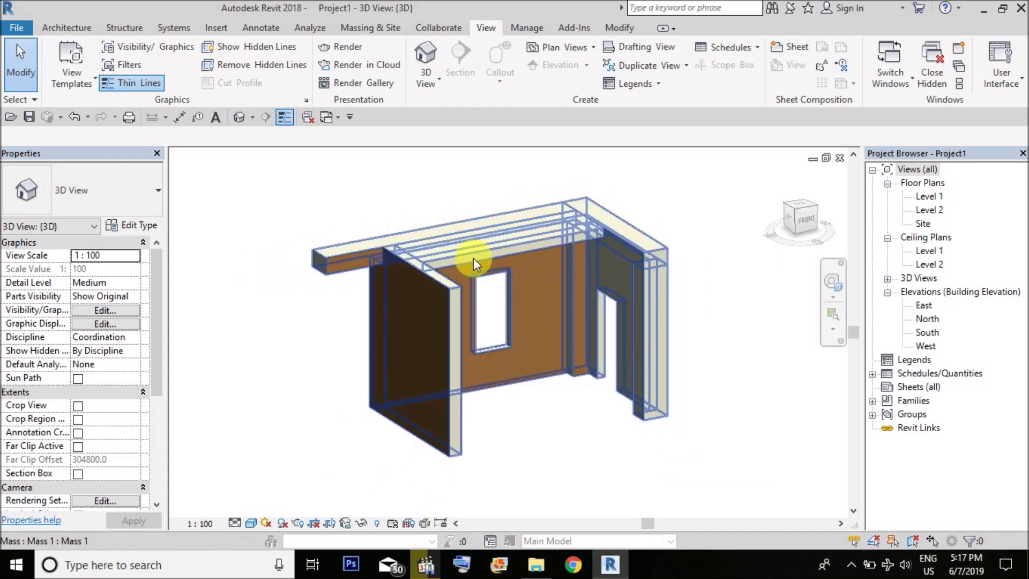
- Hide the selected mass in the 3D view using Hide in View > Elements
scroll(474, 259, "up", 2)
left_click(640, 211)
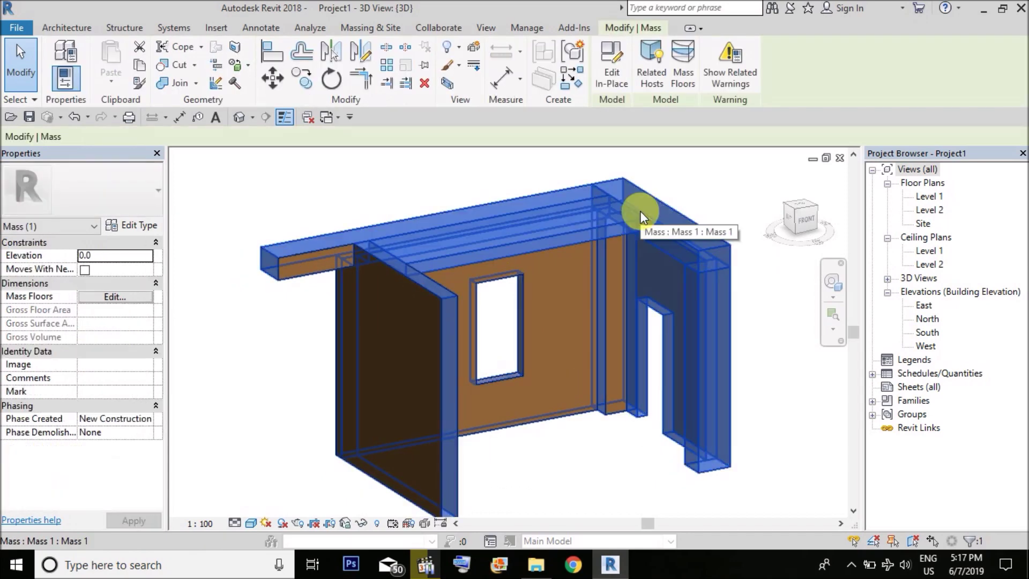
right_click(639, 211)
mouse_move(723, 282)
left_click(821, 285)
- Orbit and zoom around the house to inspect the cherry walls
middle_click_drag(697, 273, 466, 134, "shift")
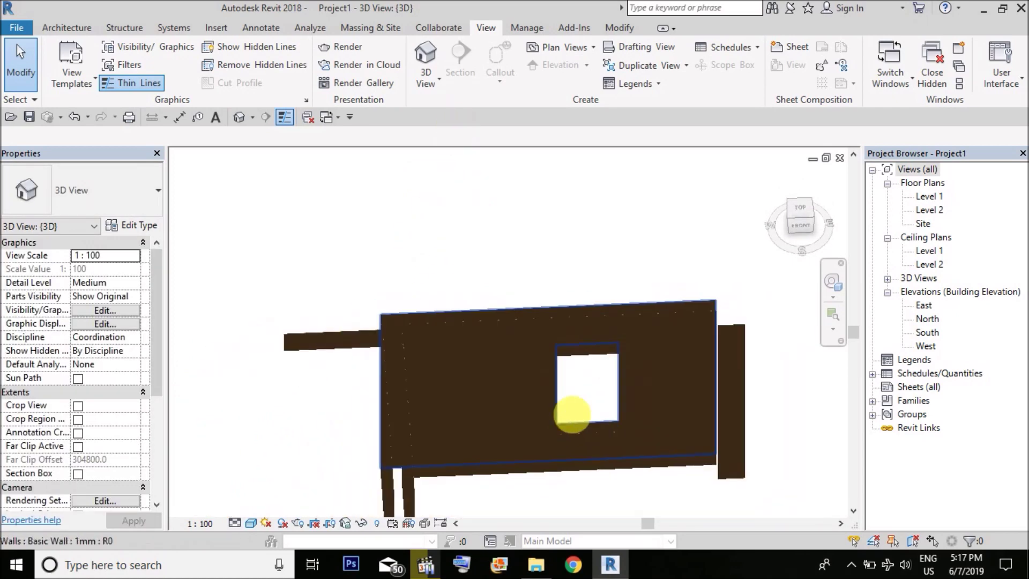
middle_click_drag(571, 414, 643, 429, "shift")
scroll(621, 362, "up", 5)
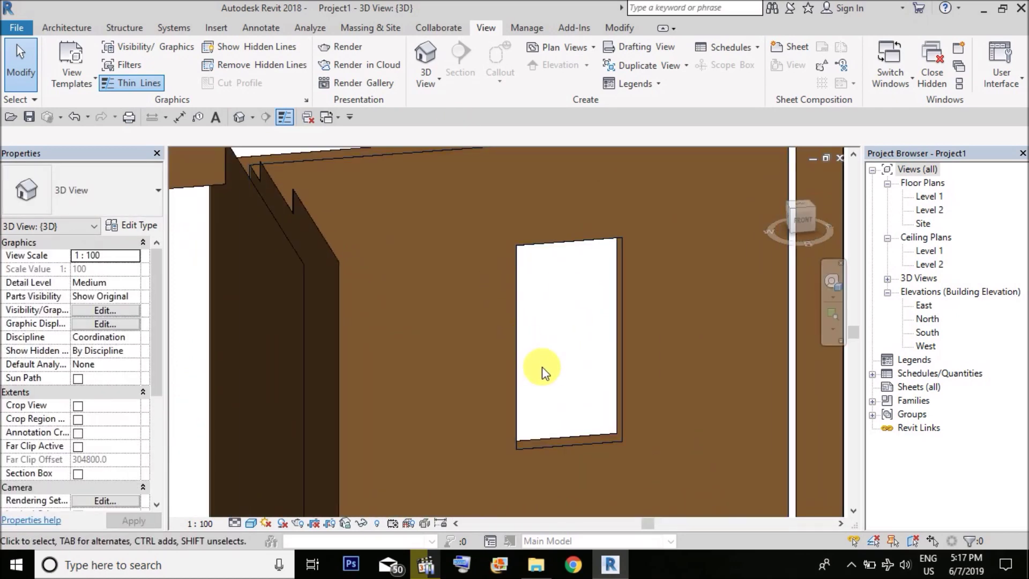
scroll(544, 365, "down", 5)
middle_click_drag(520, 432, 505, 396, "shift")
scroll(506, 396, "up", 2)
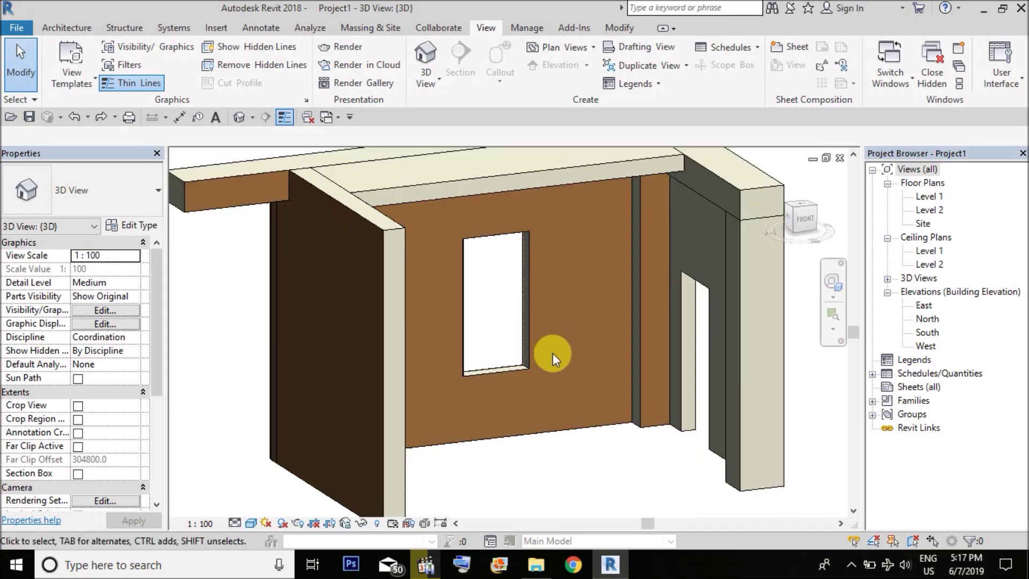
- Start Roof by Face and open the Generic Roof - 300mm type's layer structure
left_click(75, 32)
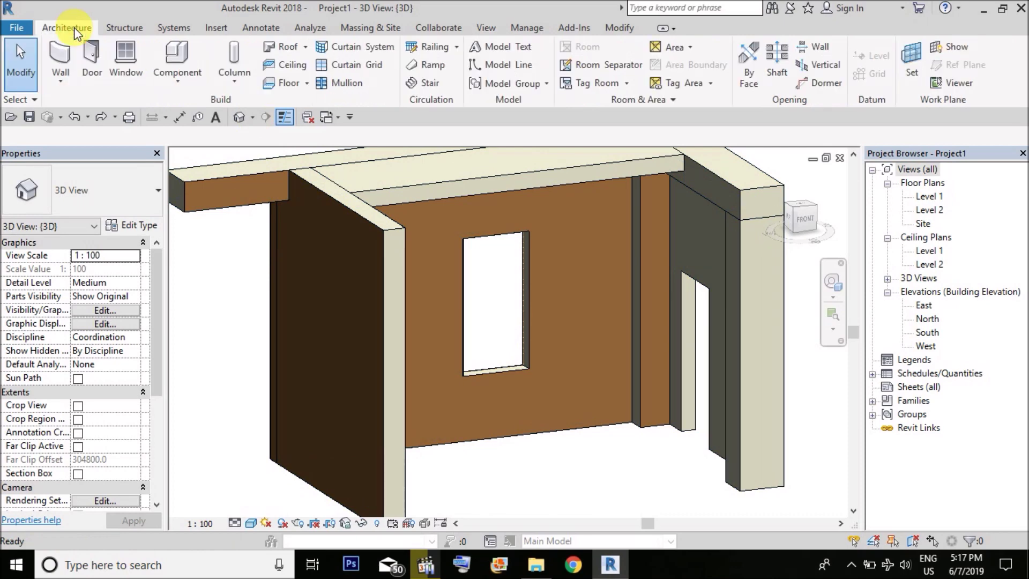
left_click(305, 49)
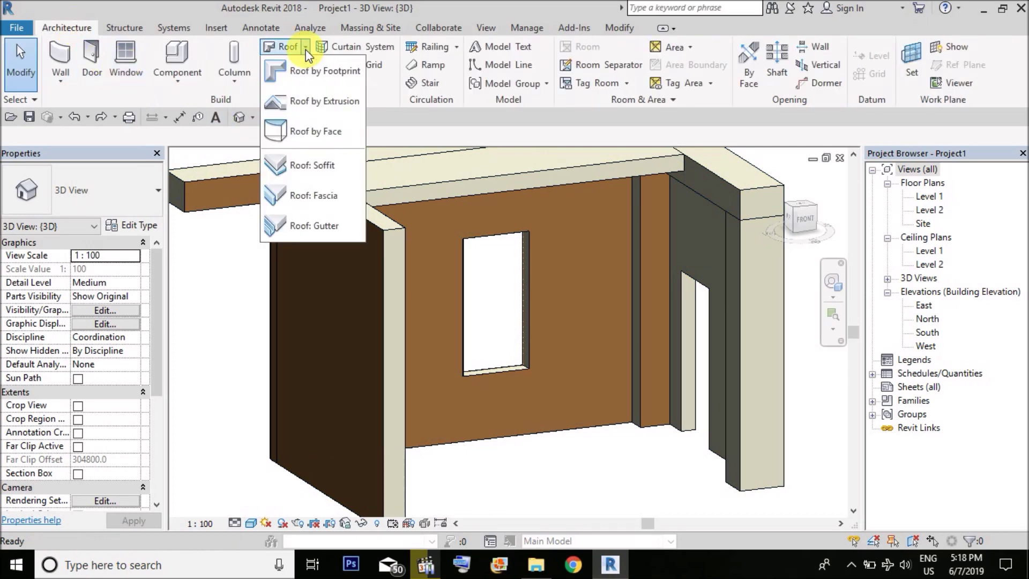
left_click(316, 130)
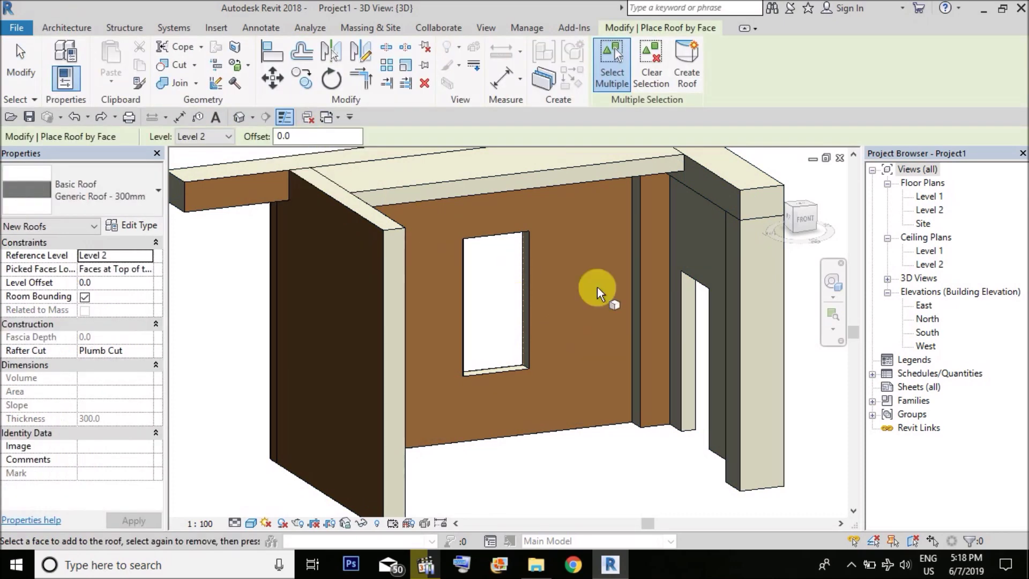
left_click(135, 229)
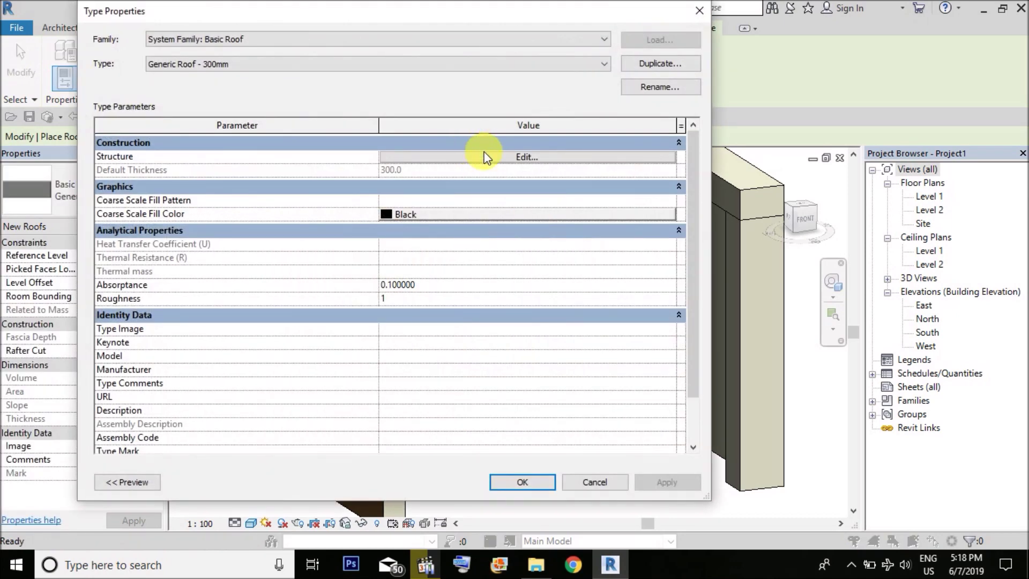
left_click(485, 157)
- Make the structure layer 1.0 thick with Parking Stripe material and confirm the type
left_click(448, 155)
type("1")
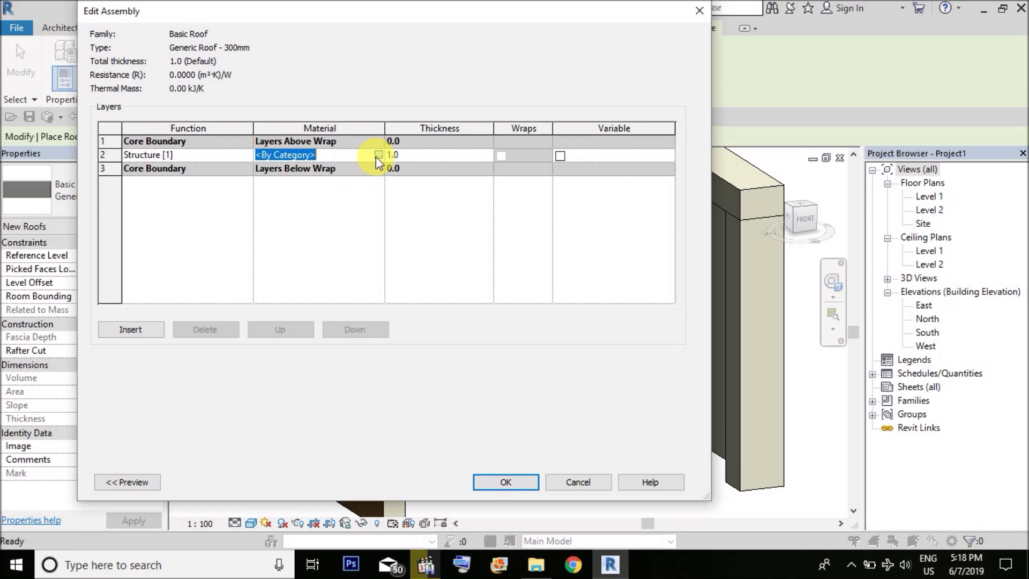
left_click(377, 155)
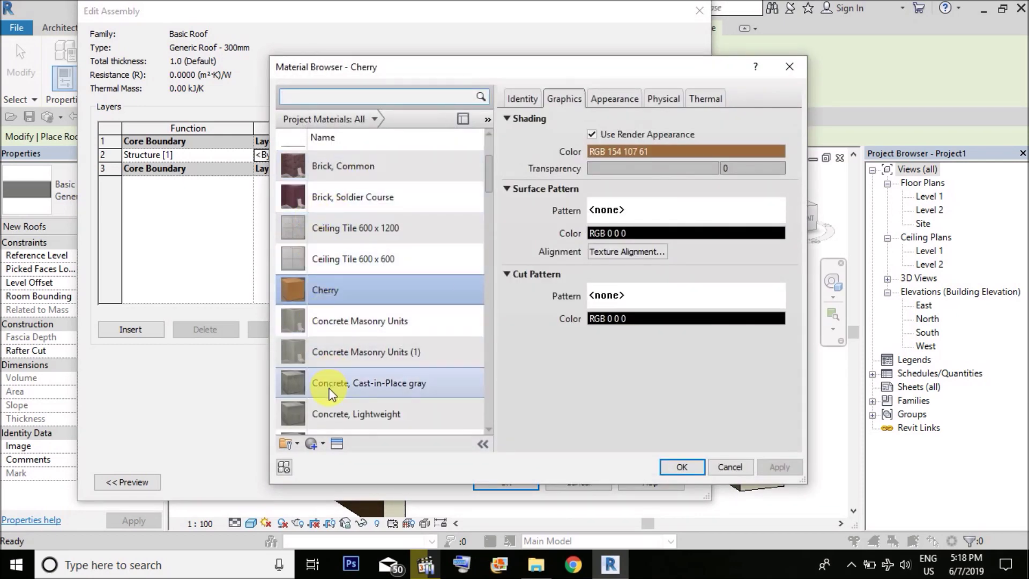
scroll(327, 385, "down", 5)
scroll(338, 305, "down", 8)
scroll(322, 321, "up", 3)
left_click(316, 248)
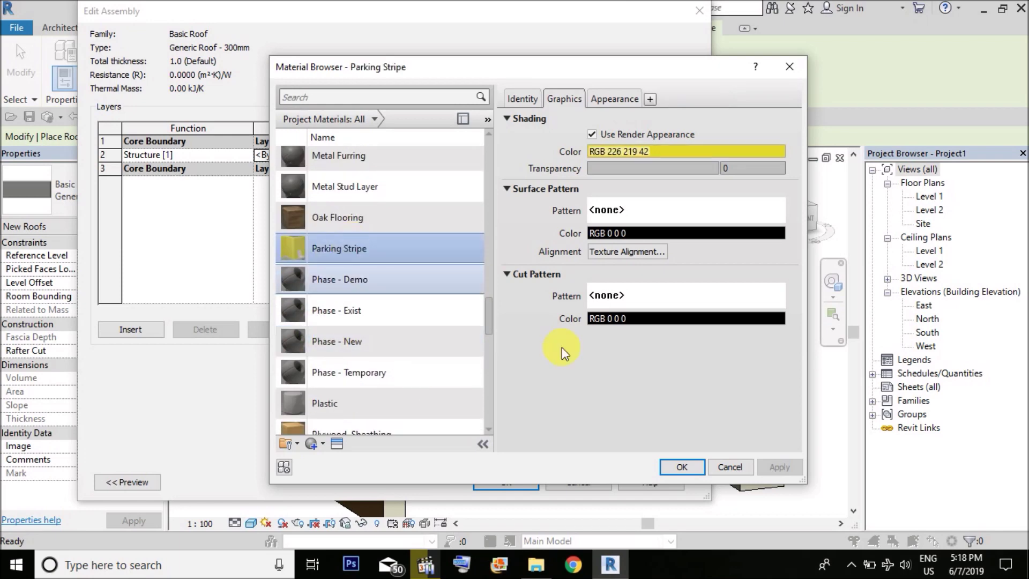
left_click(678, 467)
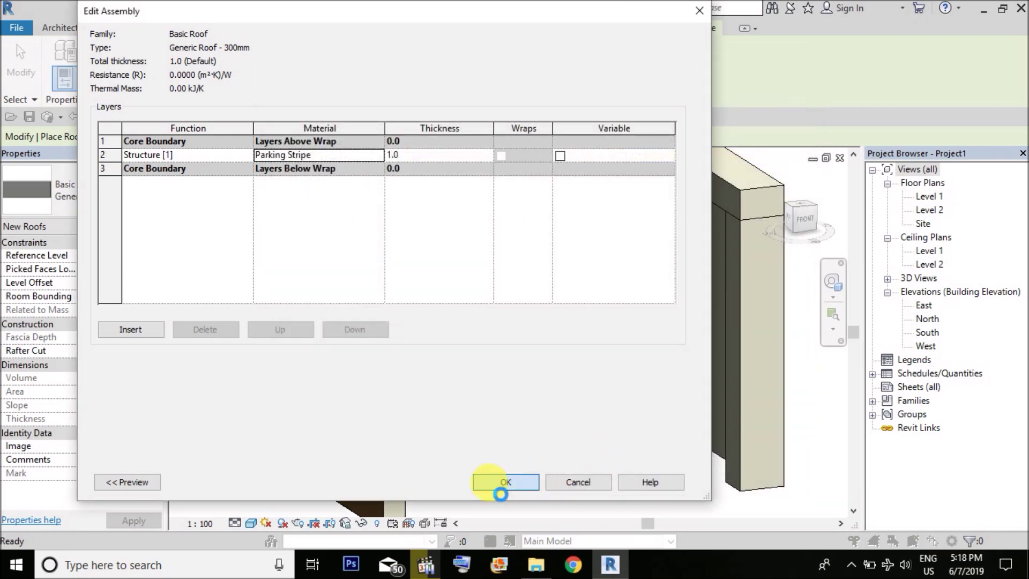
left_click(500, 486)
left_click(520, 484)
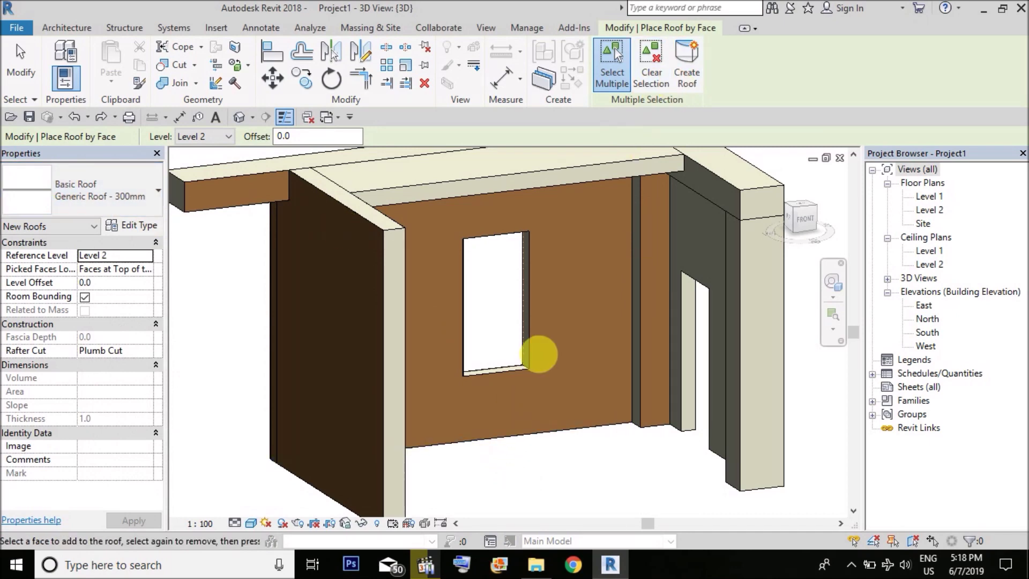
- Orbit to the top of the mass and pick its top face for the roof
middle_click_drag(475, 349, 584, 239, "shift")
scroll(484, 315, "up", 3)
middle_click_drag(484, 315, 798, 274, "shift")
middle_click_drag(595, 233, 628, 234, "shift")
scroll(625, 235, "up", 2)
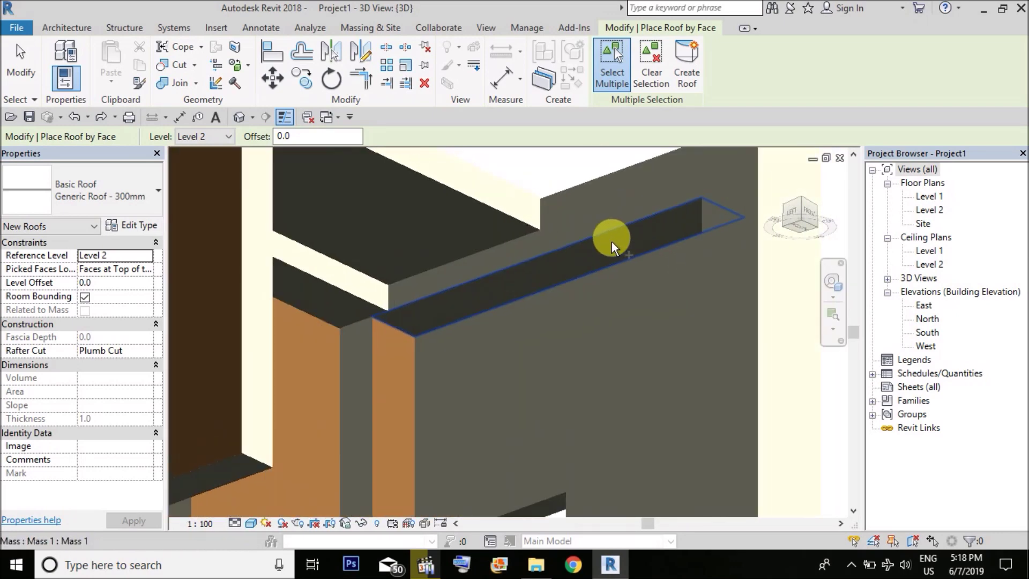
left_click(462, 293)
- Check the picked faces from the front-left and finish with Create Roof
scroll(416, 332, "down", 2)
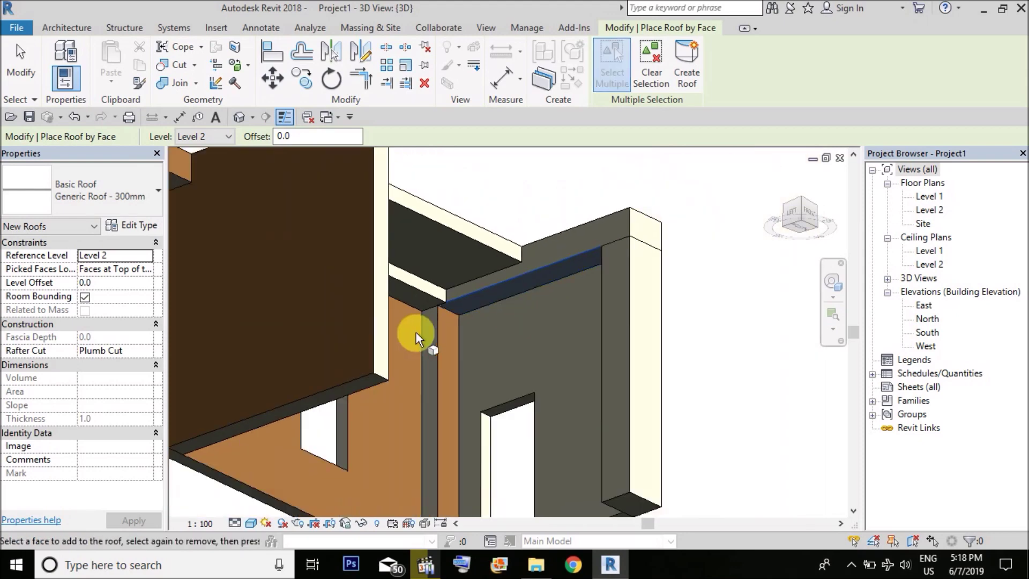
scroll(420, 291, "up", 2)
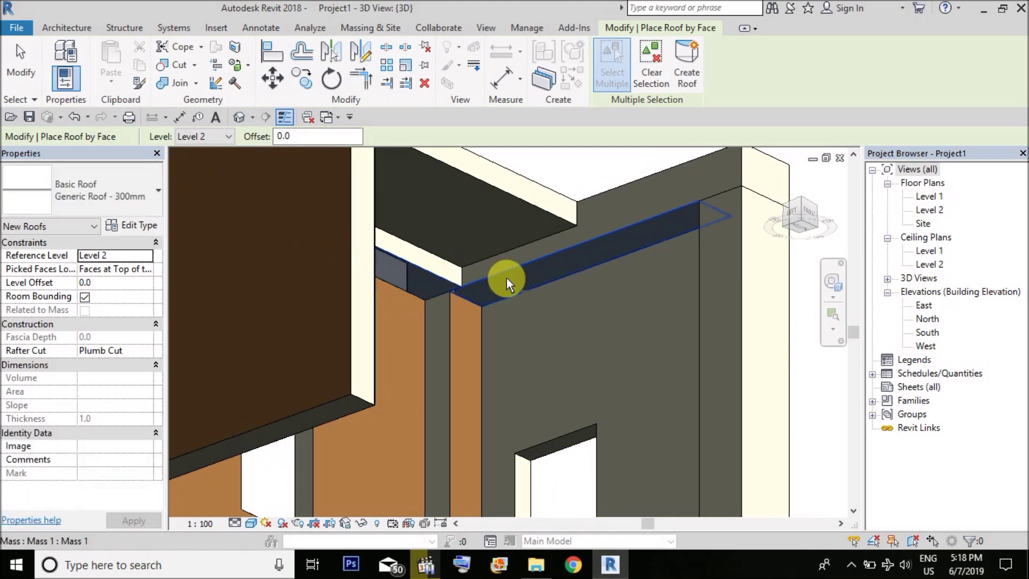
middle_click_drag(501, 278, 452, 292, "shift")
scroll(466, 252, "up", 1)
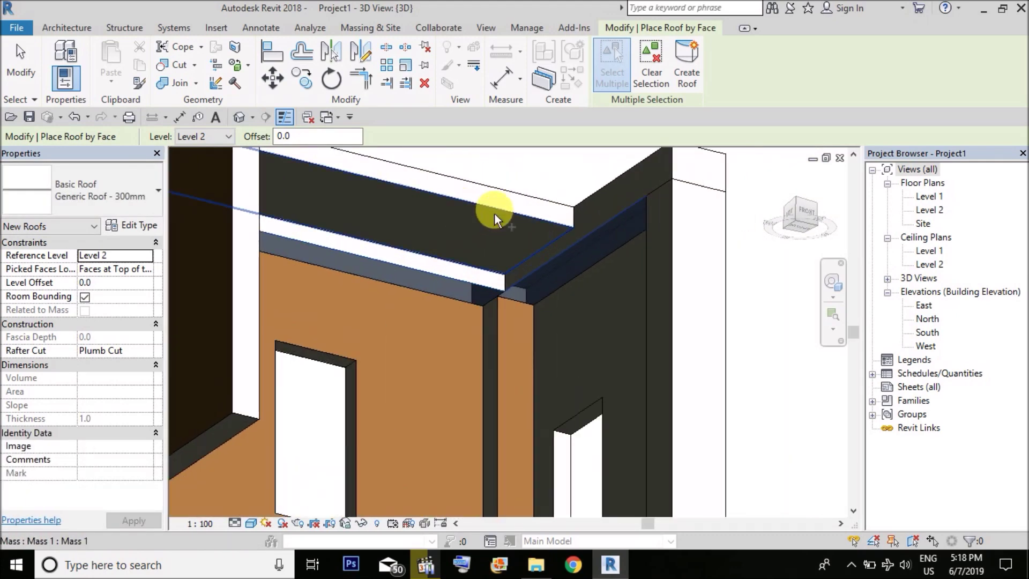
scroll(499, 300, "down", 3)
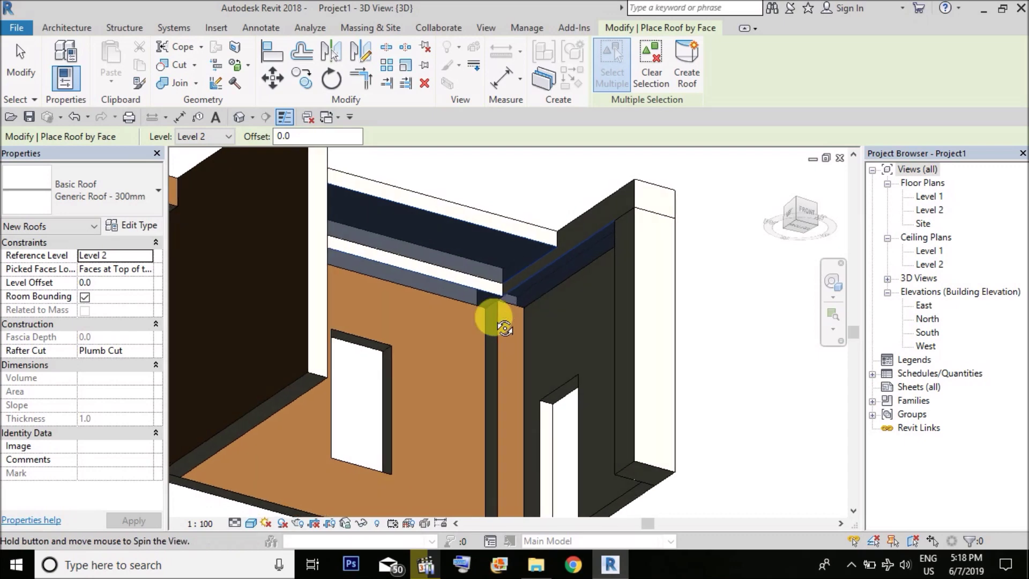
scroll(493, 343, "down", 2)
scroll(504, 356, "up", 6)
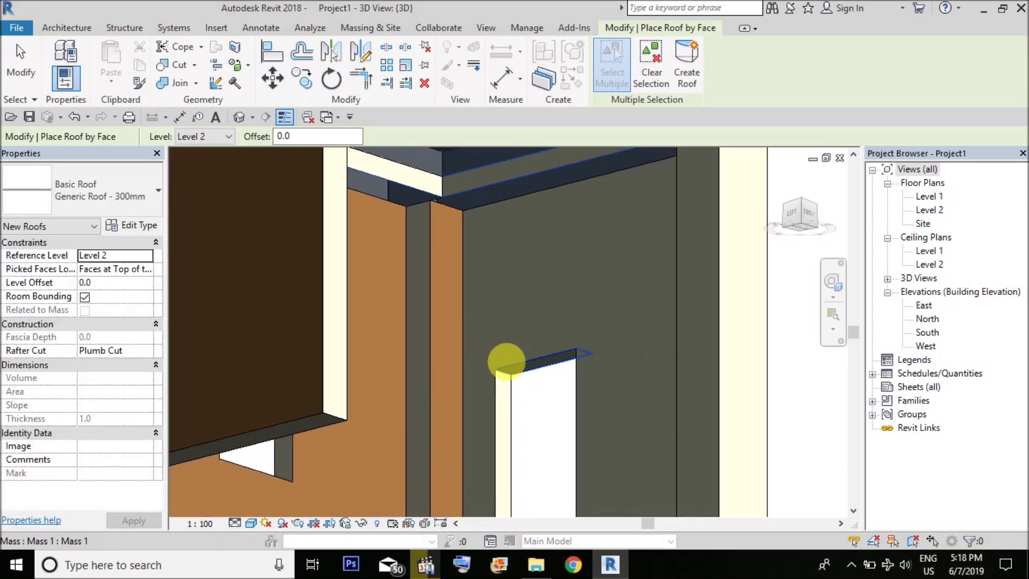
scroll(546, 358, "down", 4)
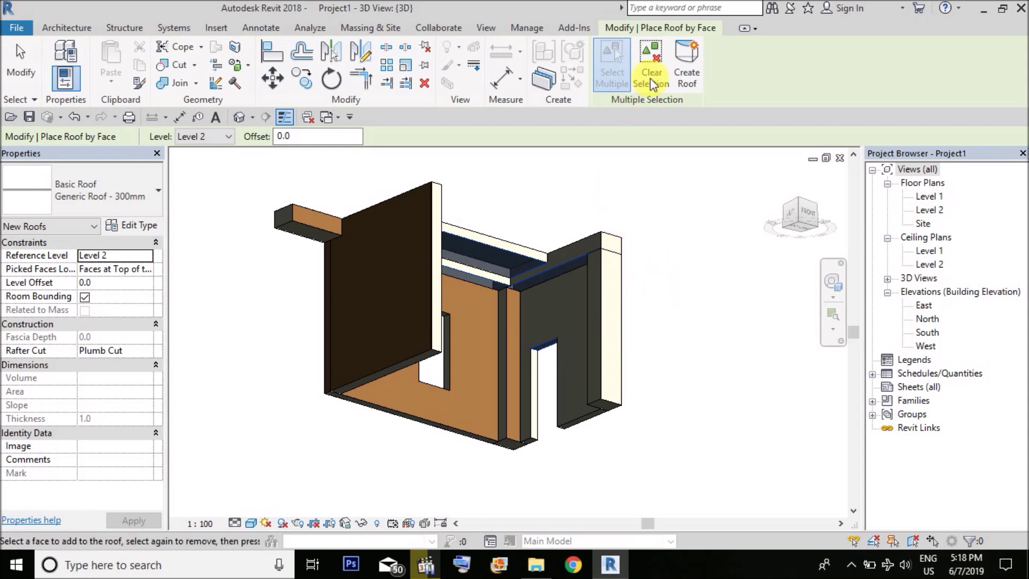
left_click(685, 53)
- Turn on the Section Box for the 3D view and select the box
scroll(590, 319, "up", 5)
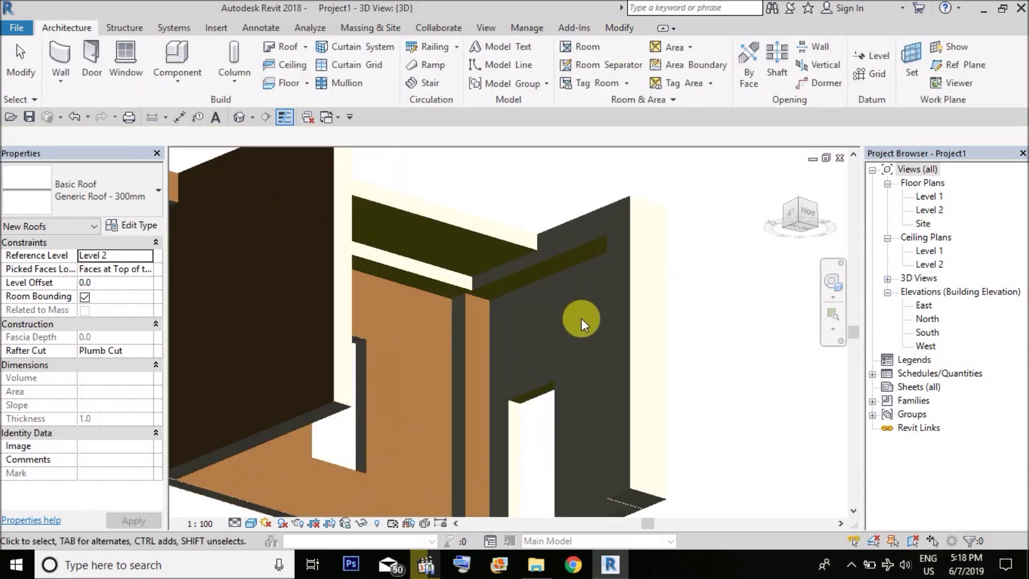
scroll(557, 305, "down", 5)
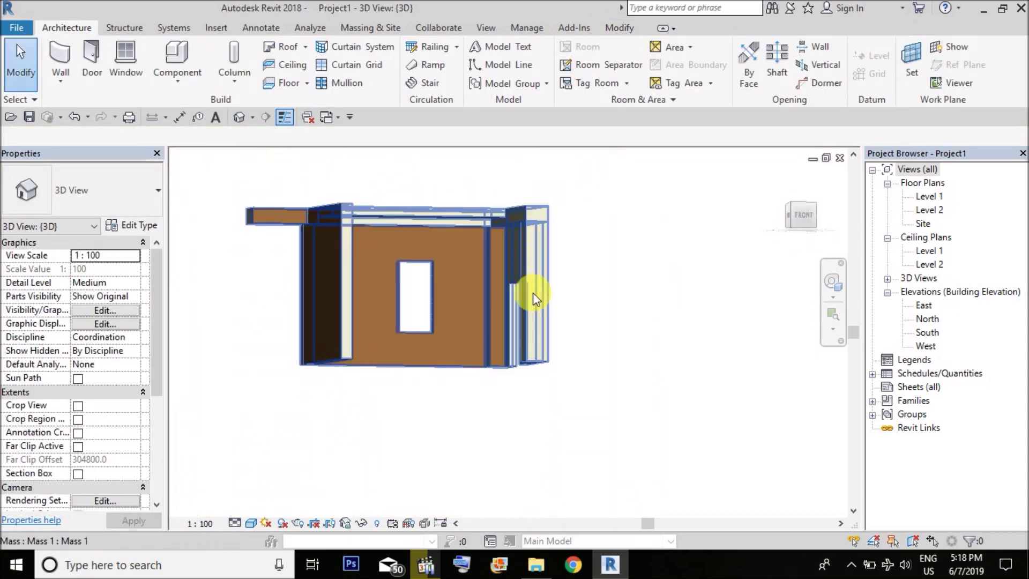
middle_click_drag(532, 292, 297, 415, "shift")
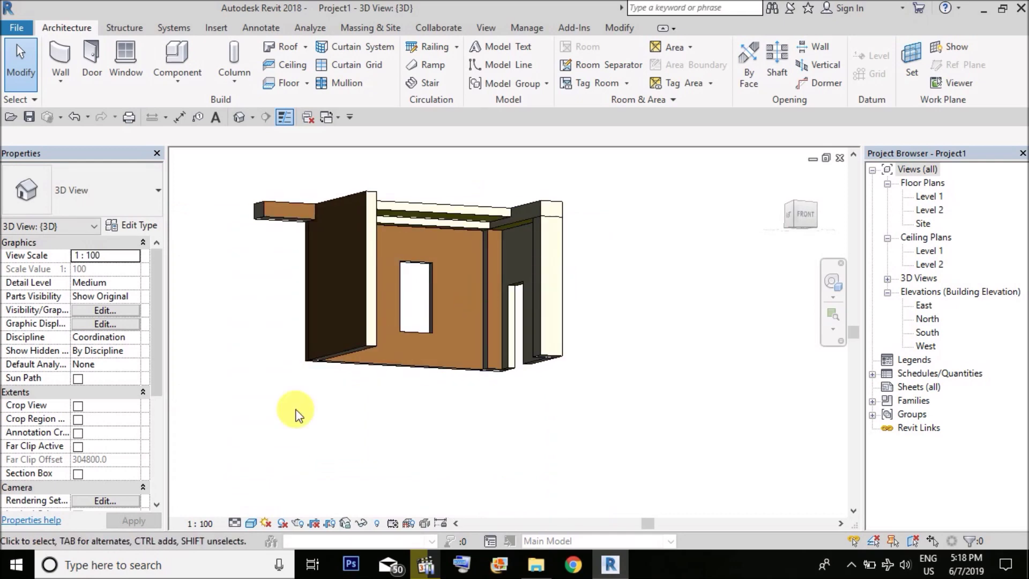
left_click(78, 474)
scroll(570, 223, "up", 3)
middle_click_drag(571, 224, 444, 284, "shift")
left_click(471, 300)
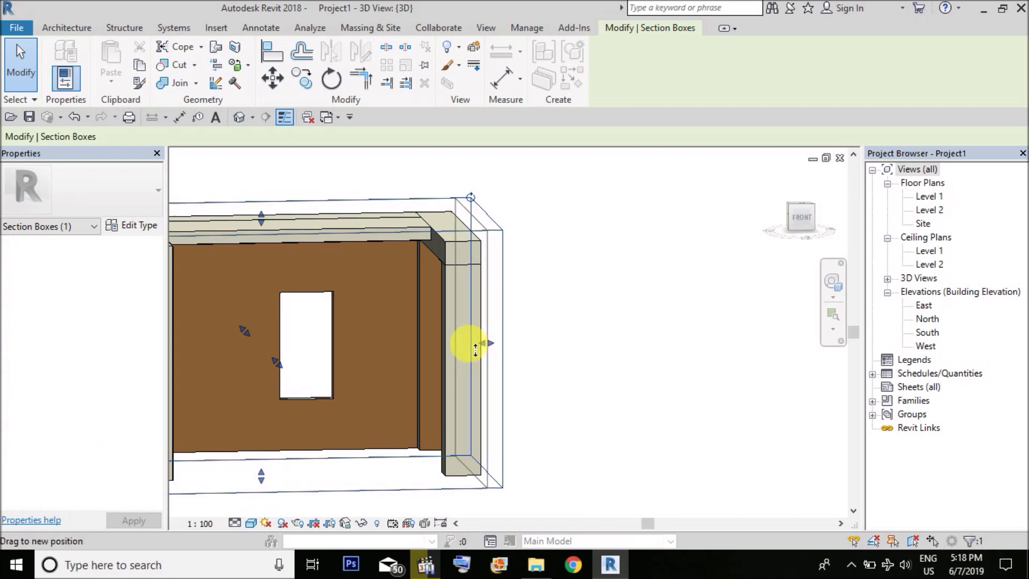
- Drag a section box side inward at the wall corner, then back out, and deselect
middle_click_drag(453, 346, 432, 214, "shift")
scroll(443, 336, "up", 3)
middle_click_drag(447, 358, 466, 246, "shift")
scroll(495, 288, "up", 3)
middle_click_drag(495, 289, 435, 203, "shift")
scroll(434, 201, "up", 2)
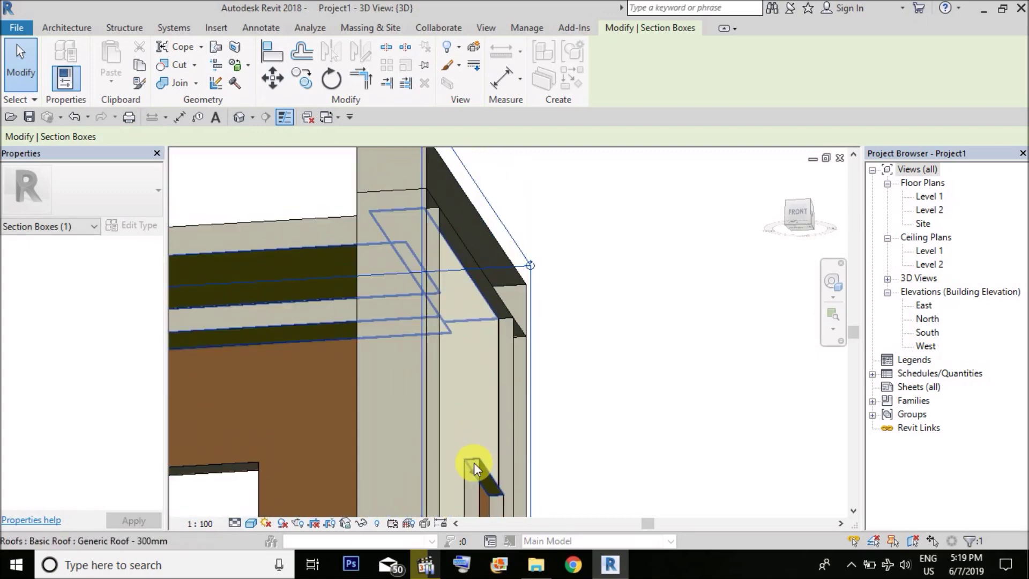
left_click_drag(467, 481, 459, 474)
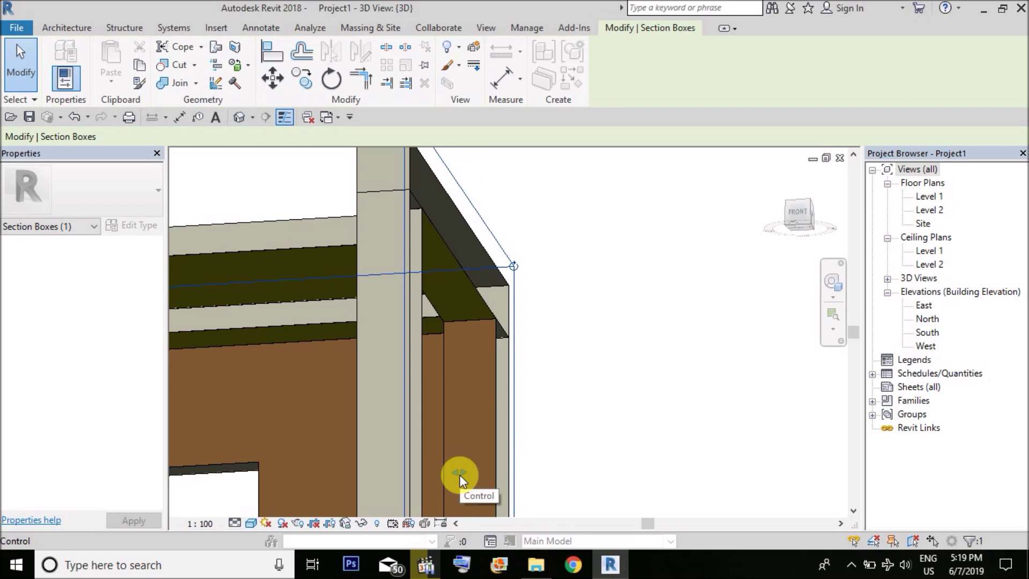
left_click_drag(459, 474, 471, 474)
scroll(467, 259, "up", 4)
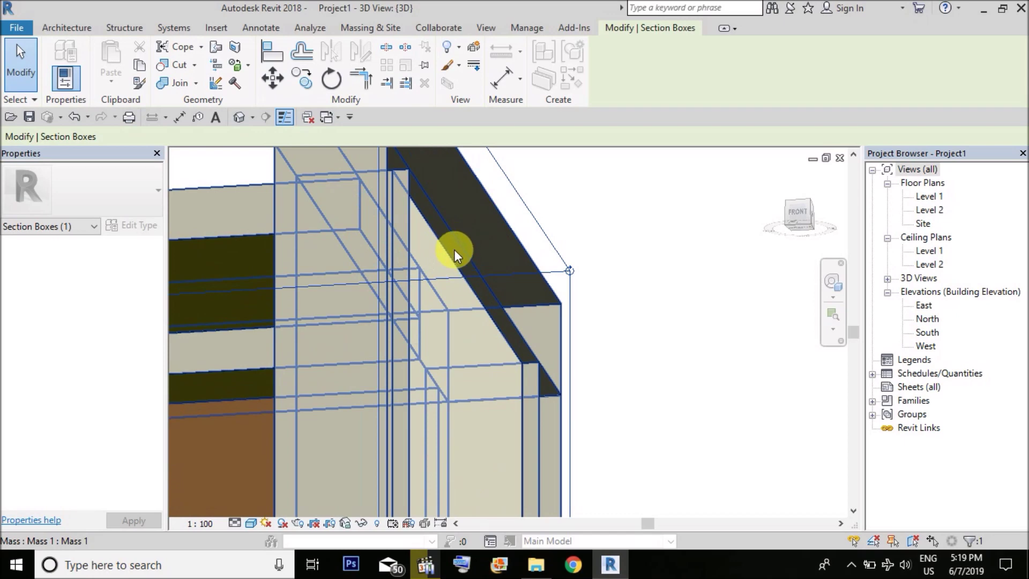
scroll(461, 262, "down", 3)
middle_click_drag(471, 268, 482, 236, "shift")
scroll(602, 291, "down", 5)
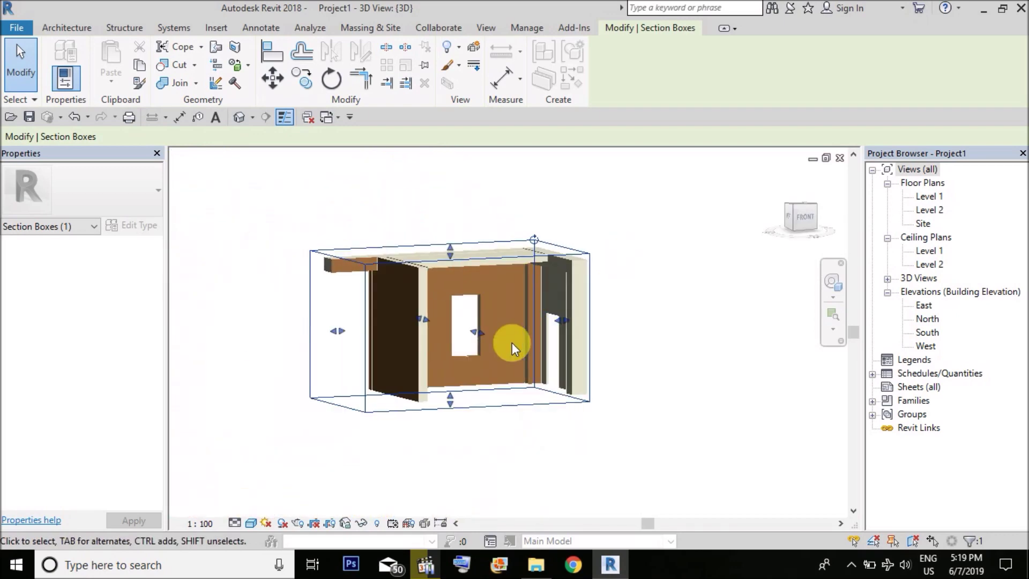
key("Escape")
scroll(522, 246, "up", 5)
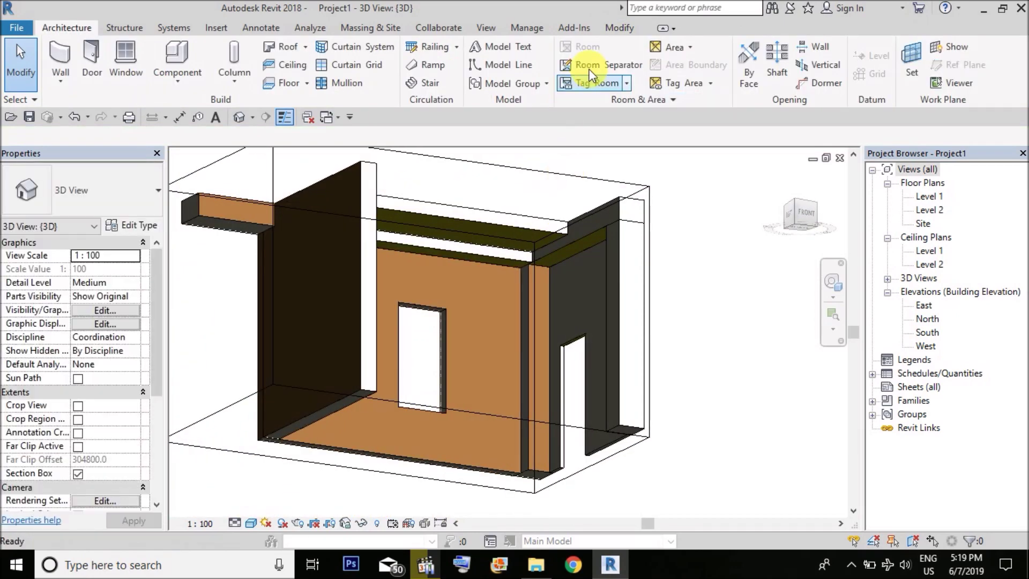
- Create a new Schedule/Quantities table for the Roofs category
left_click(479, 28)
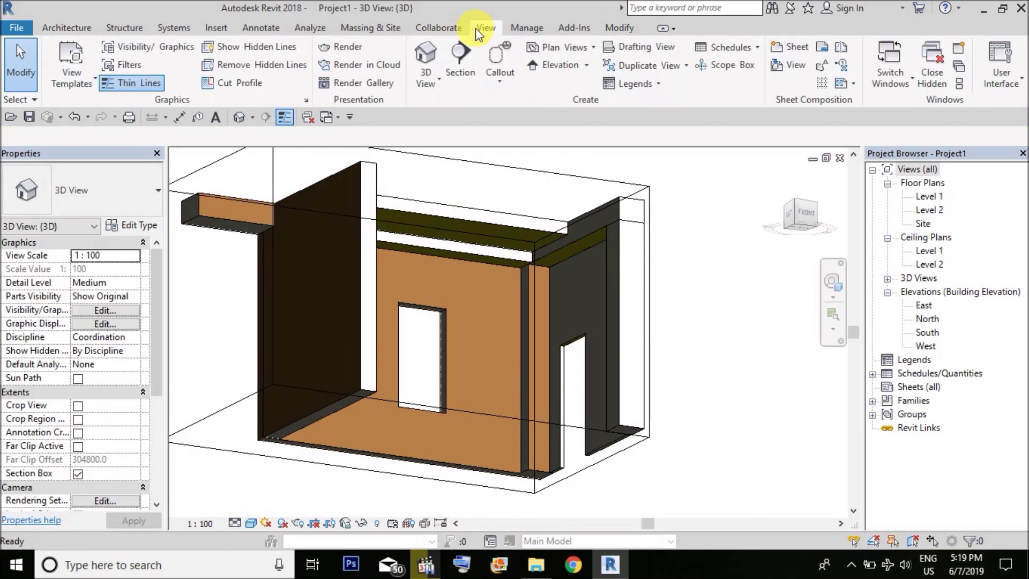
left_click(712, 50)
left_click(732, 71)
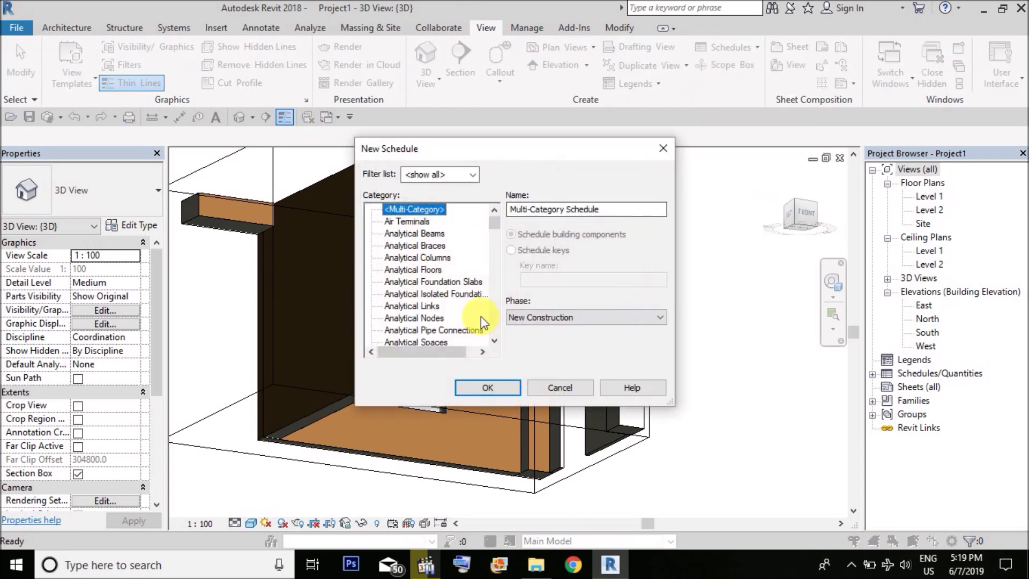
left_click(439, 282)
key("r")
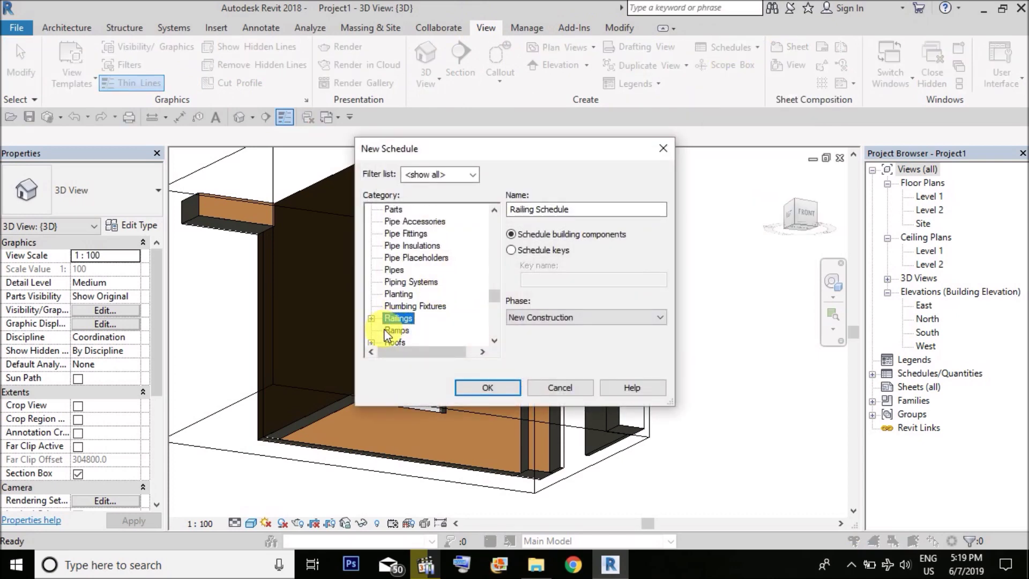
scroll(388, 333, "down", 1)
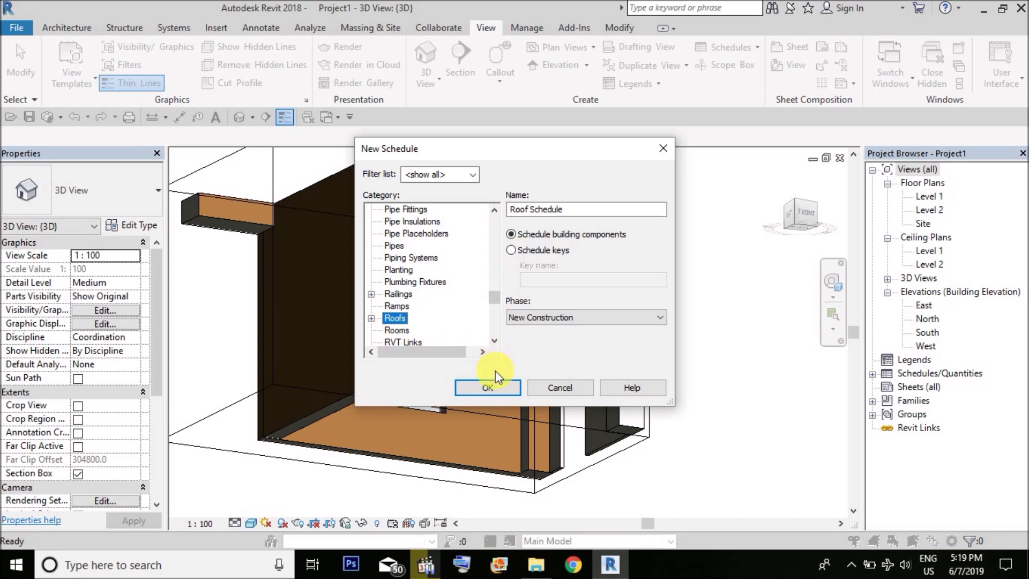
left_click(494, 385)
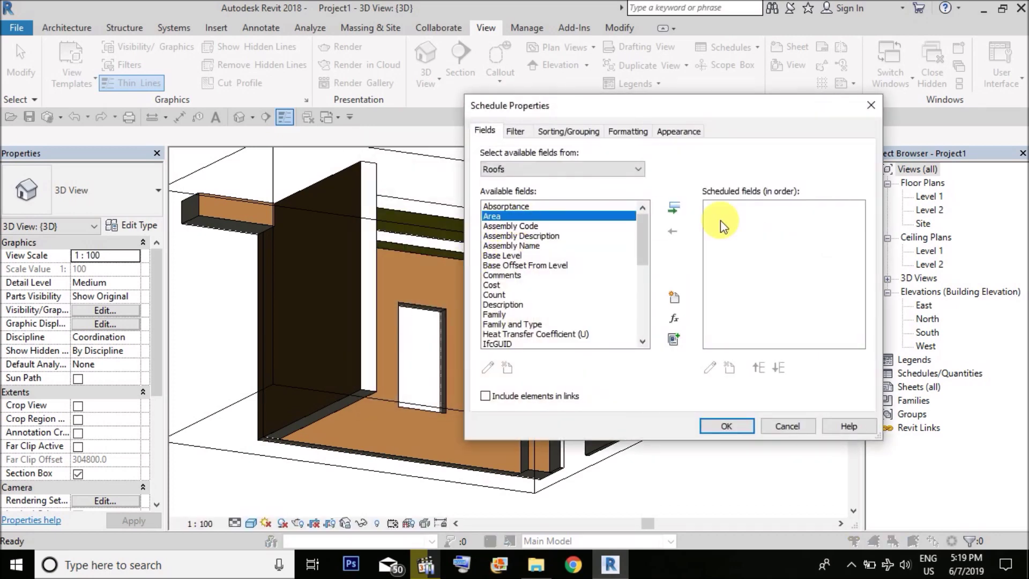
- Add Family, Family and Type and Area fields, Area last, and enable grand totals
left_click(673, 206)
left_click(503, 304)
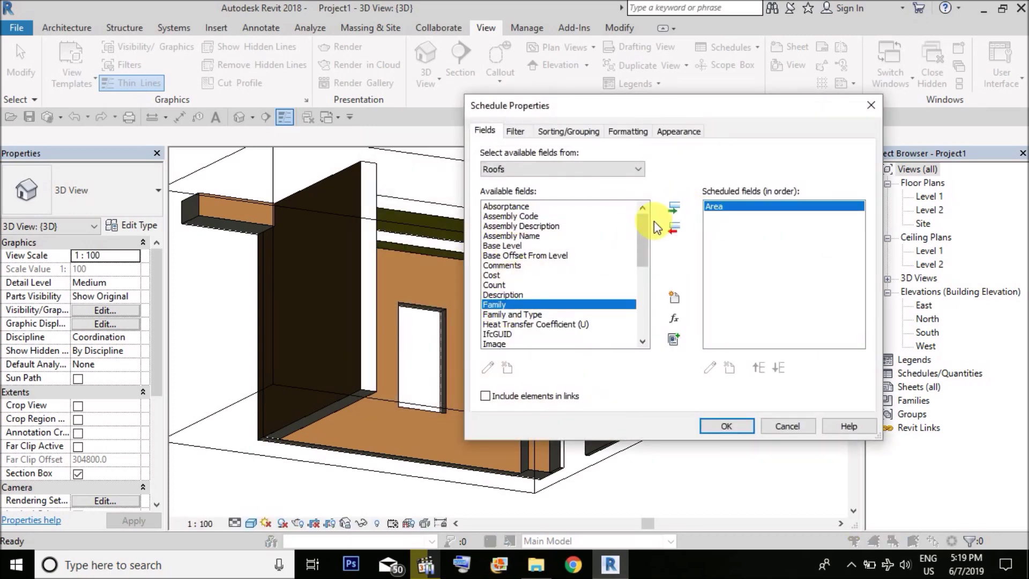
left_click(673, 208)
left_click(674, 211)
left_click(731, 207)
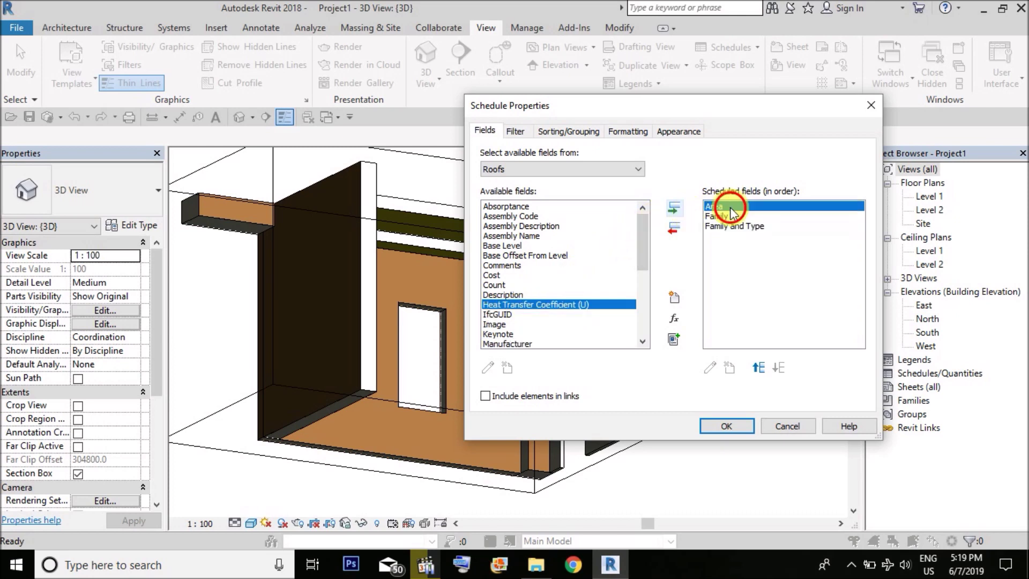
left_click(779, 368)
left_click(780, 368)
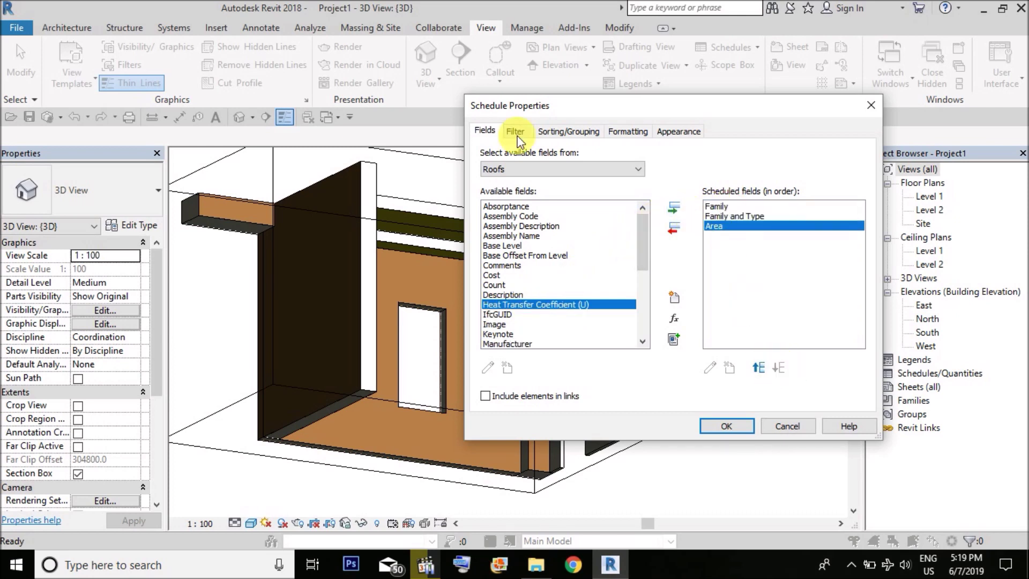
left_click(568, 133)
left_click(485, 339)
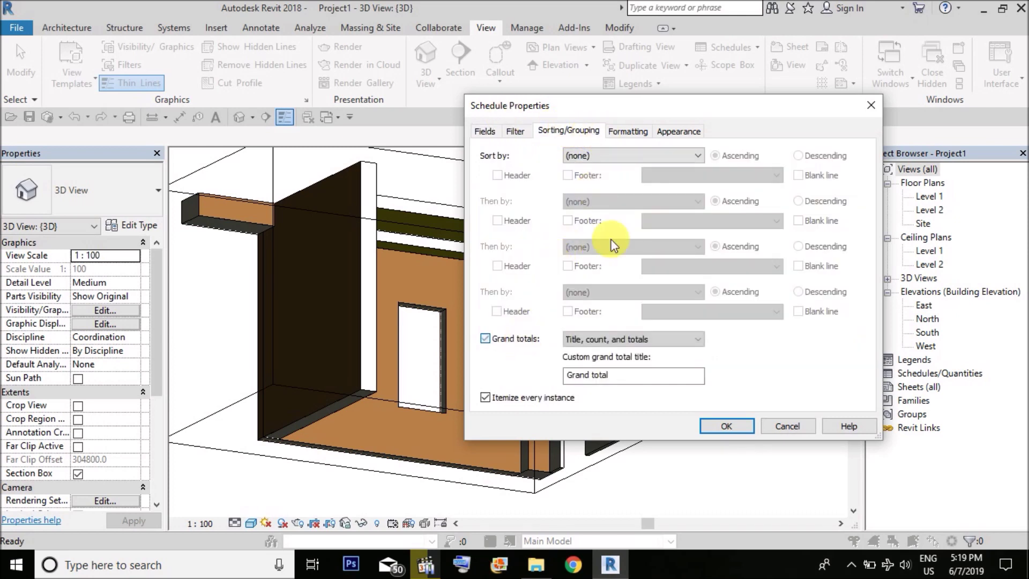
- Round Area to 2 decimals with calculated totals, then show the 9.21 m² roof in 3D
left_click(649, 133)
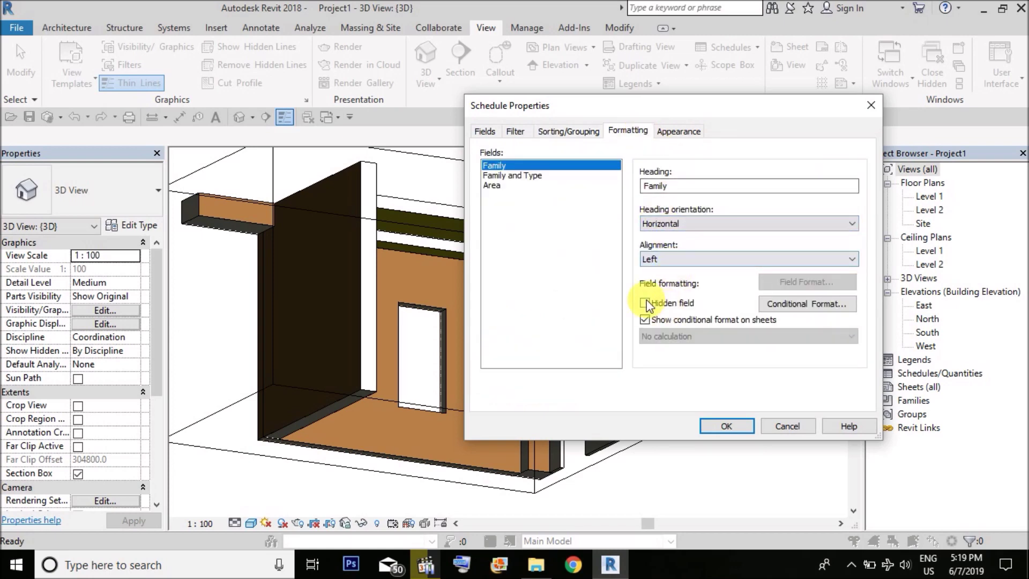
left_click(489, 185)
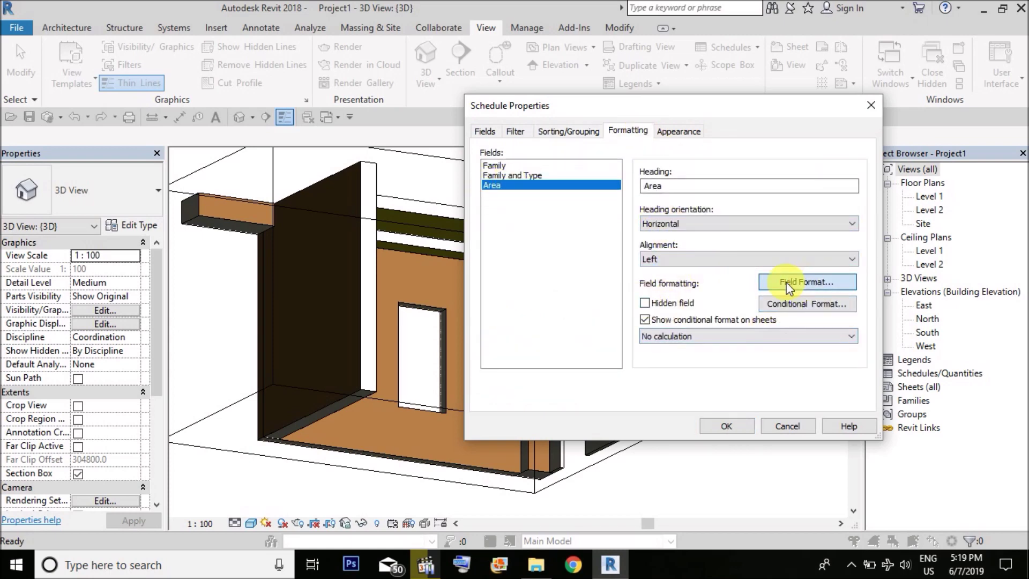
left_click(789, 284)
left_click(573, 170)
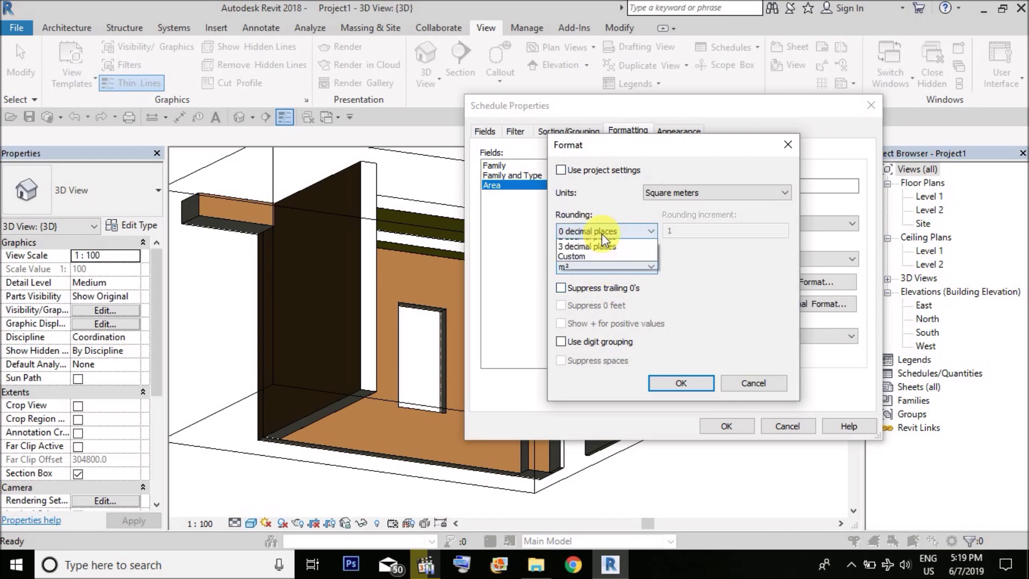
left_click(603, 288)
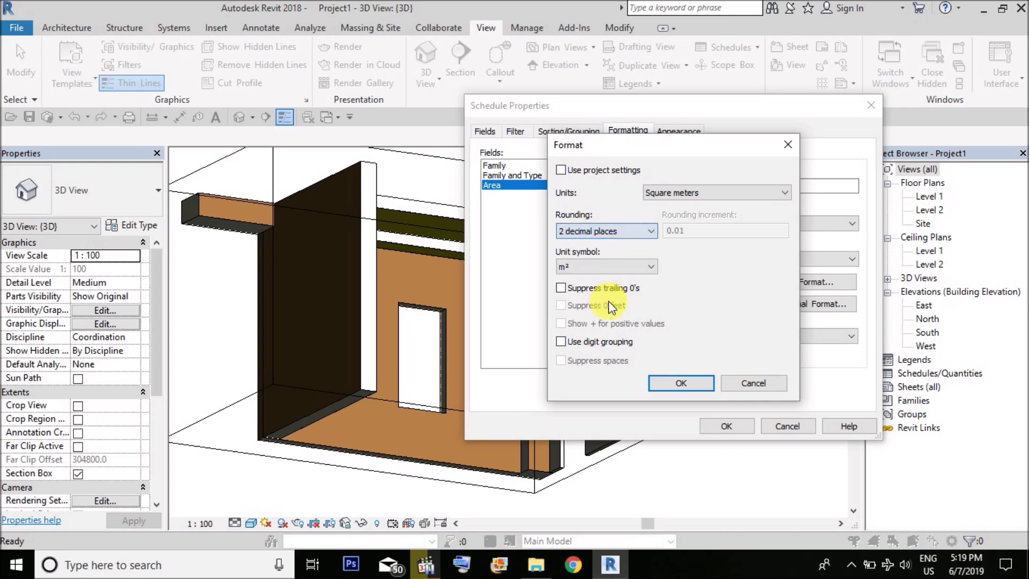
left_click(676, 383)
left_click(676, 336)
left_click(672, 351)
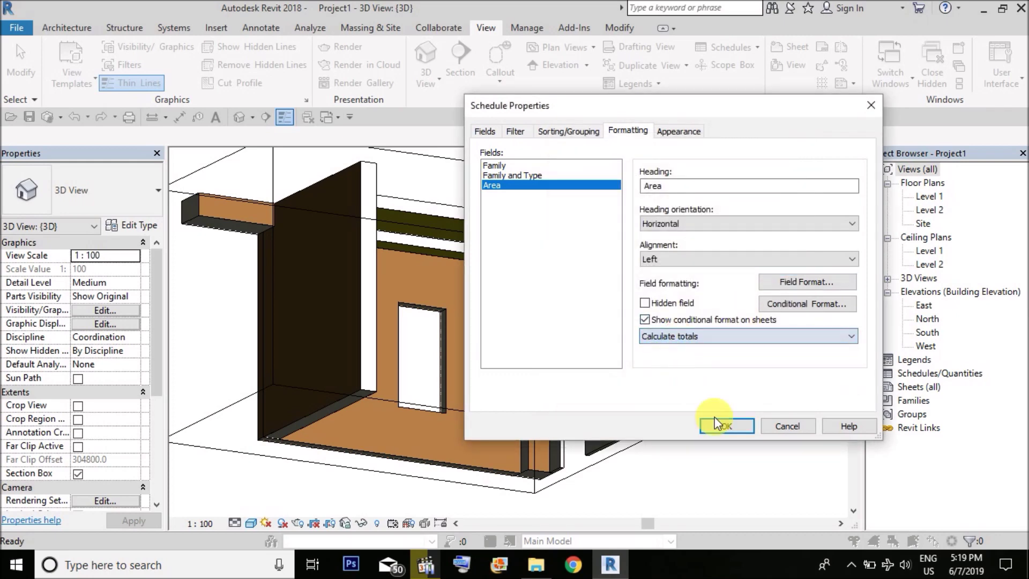
left_click(727, 426)
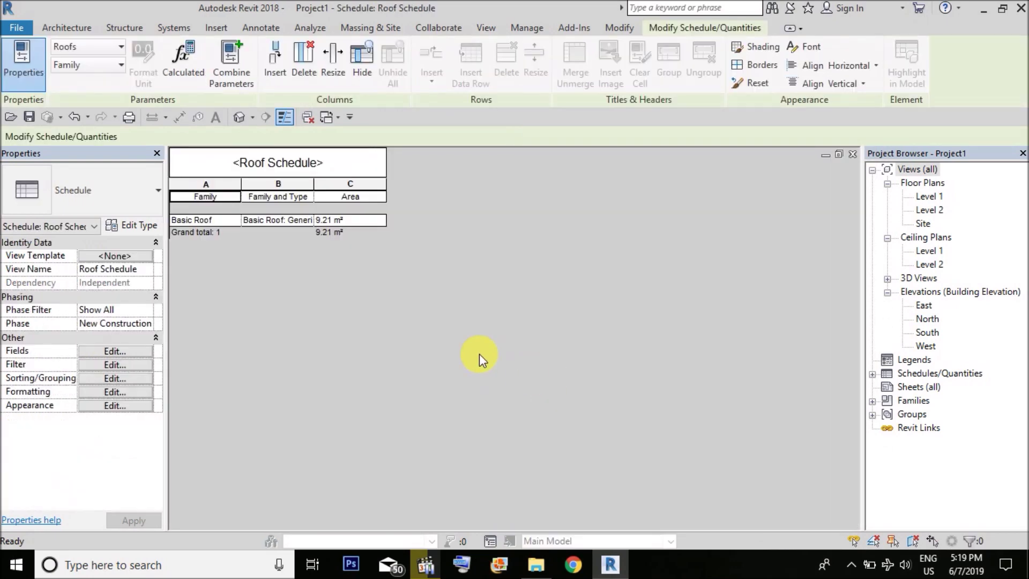
left_click(321, 224)
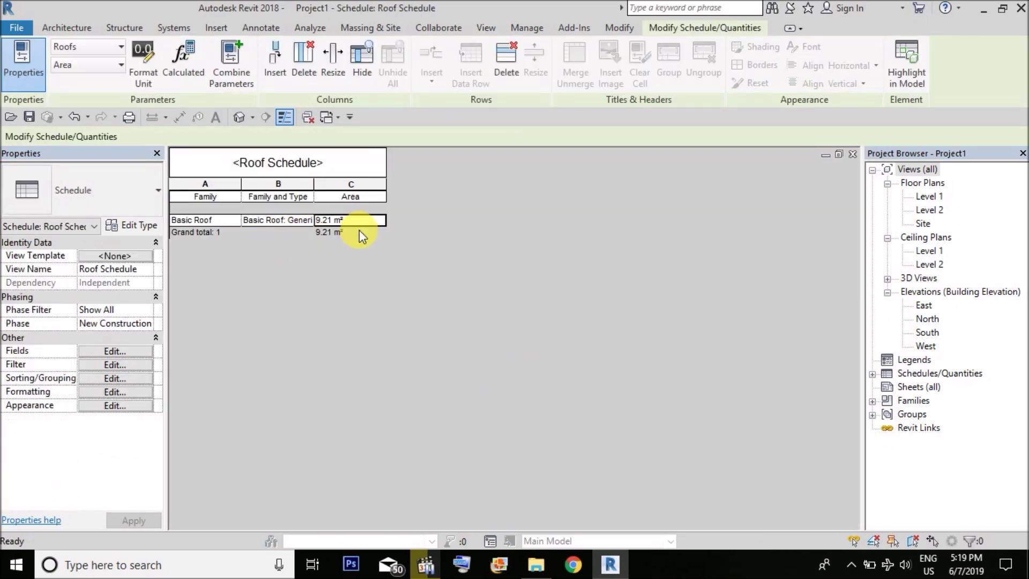
key("ctrl+Tab")
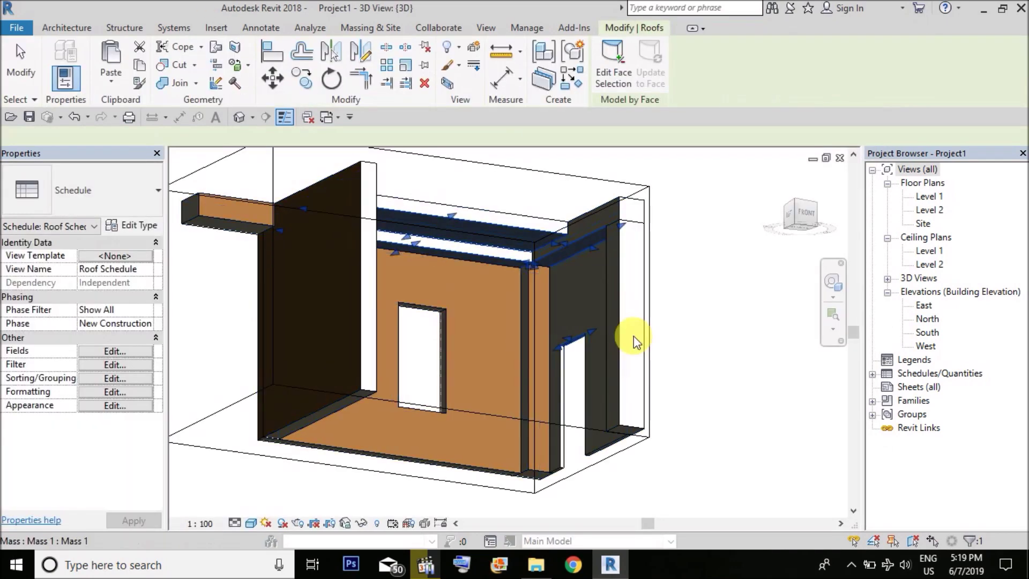
- Deselect the roof, switch off the Section Box and orbit the whole house
left_click(680, 326)
middle_click_drag(592, 395, 168, 413, "shift")
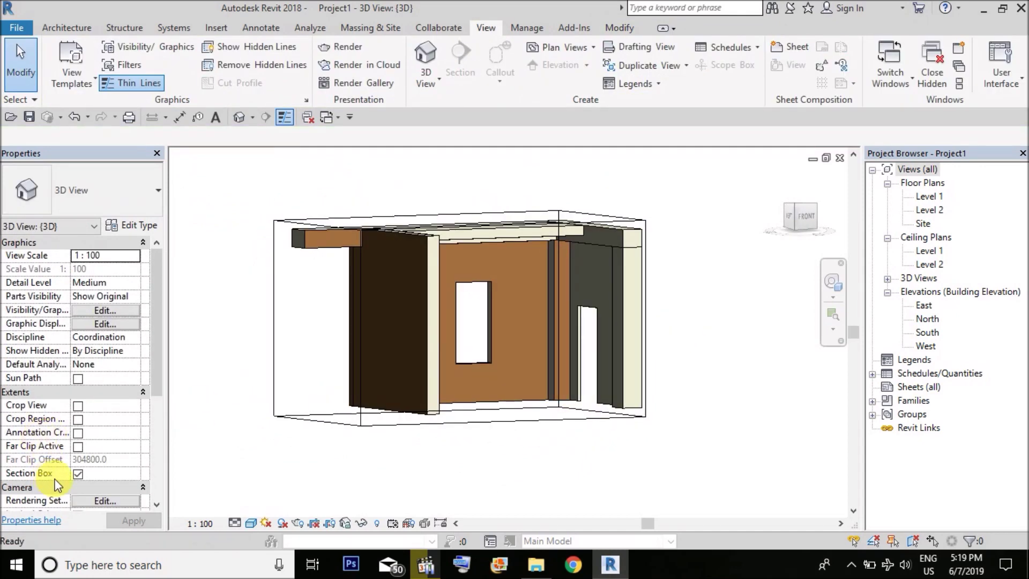
left_click(78, 473)
middle_click_drag(509, 431, 413, 418, "shift")
scroll(477, 410, "up", 3)
scroll(468, 415, "down", 3)
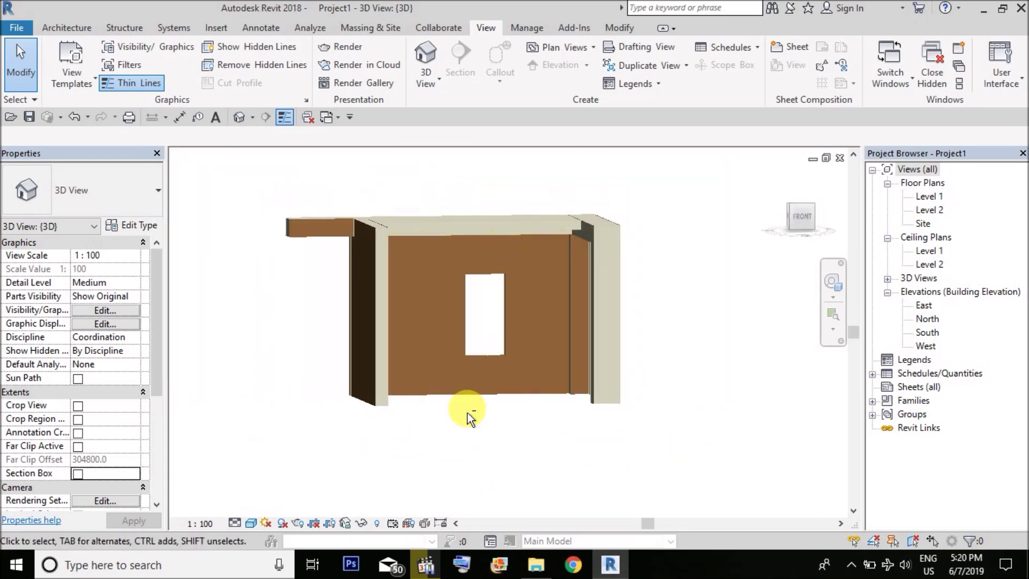
scroll(508, 441, "up", 2)
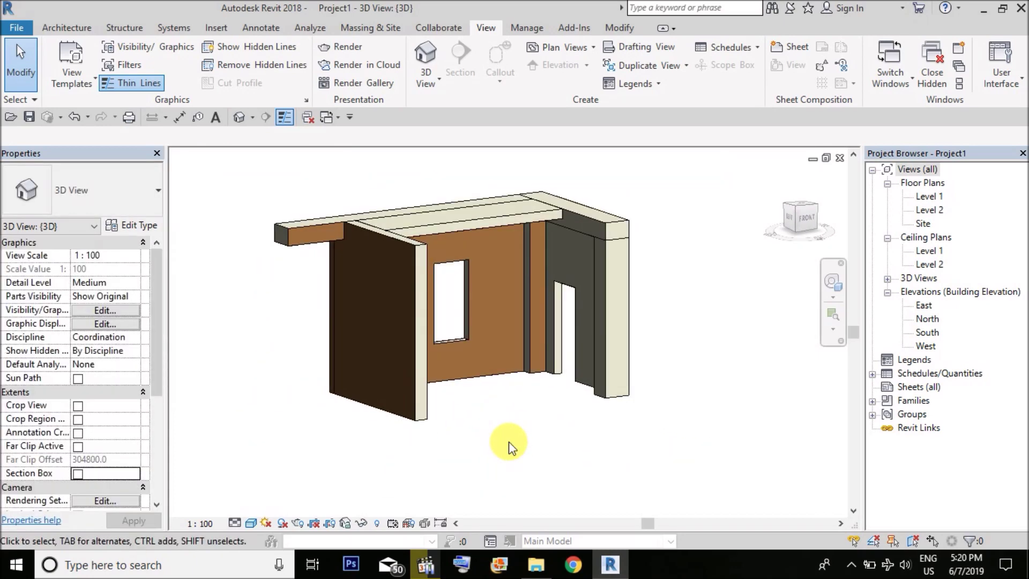